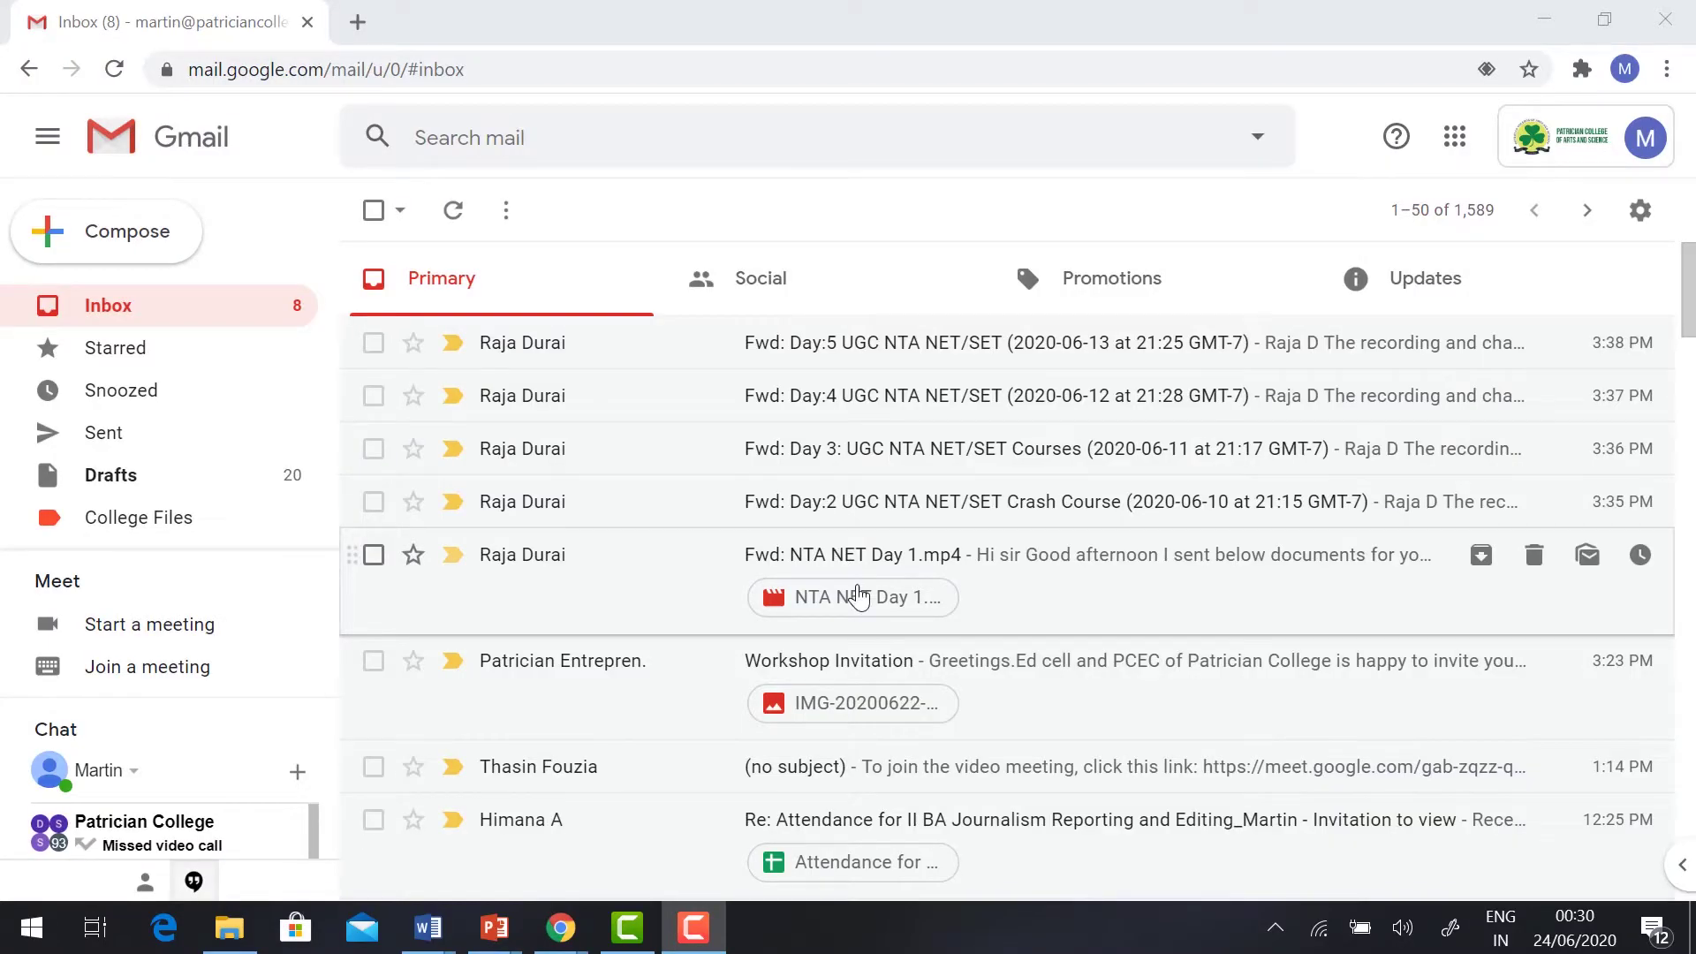
Step: Open the Google apps panel from Gmail and scroll down to find Forms
{"action": "left_click", "coordinate": [1454, 141]}
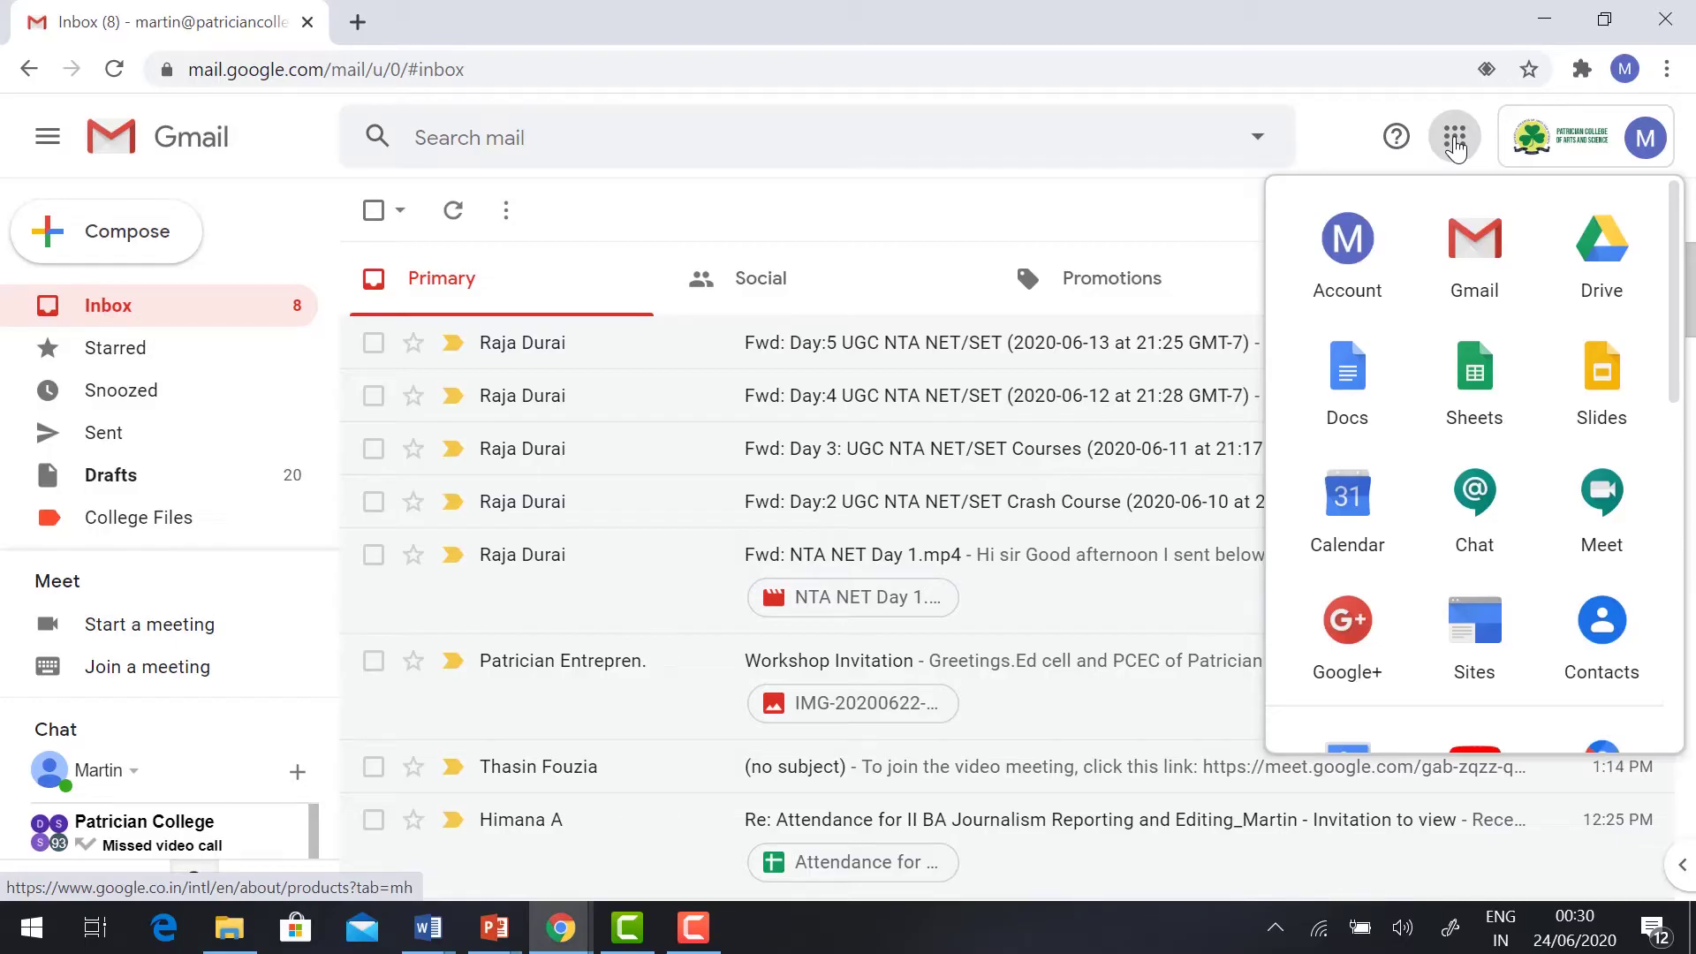
{"action": "scroll", "coordinate": [1475, 441], "scroll_direction": "down", "scroll_amount": 5}
Step: Launch Forms, start a blank form titled 'Online Quiz', and add the description 'Awareness on Covid 19'
{"action": "left_click", "coordinate": [1603, 353]}
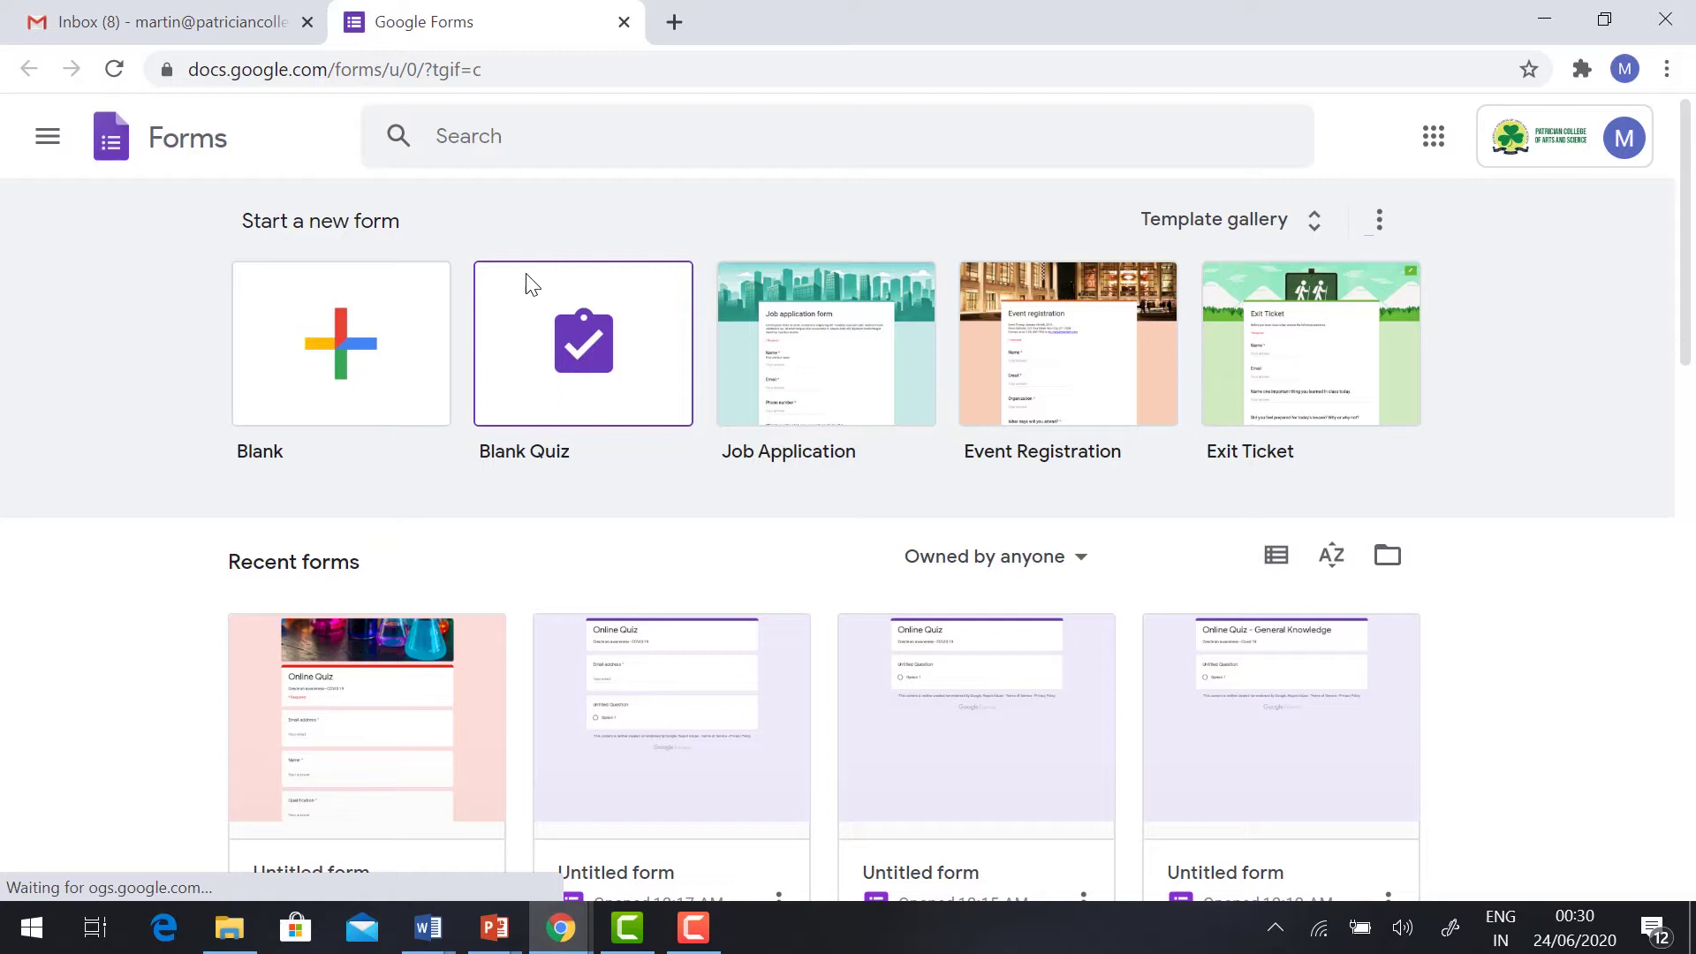
{"action": "left_click", "coordinate": [318, 358]}
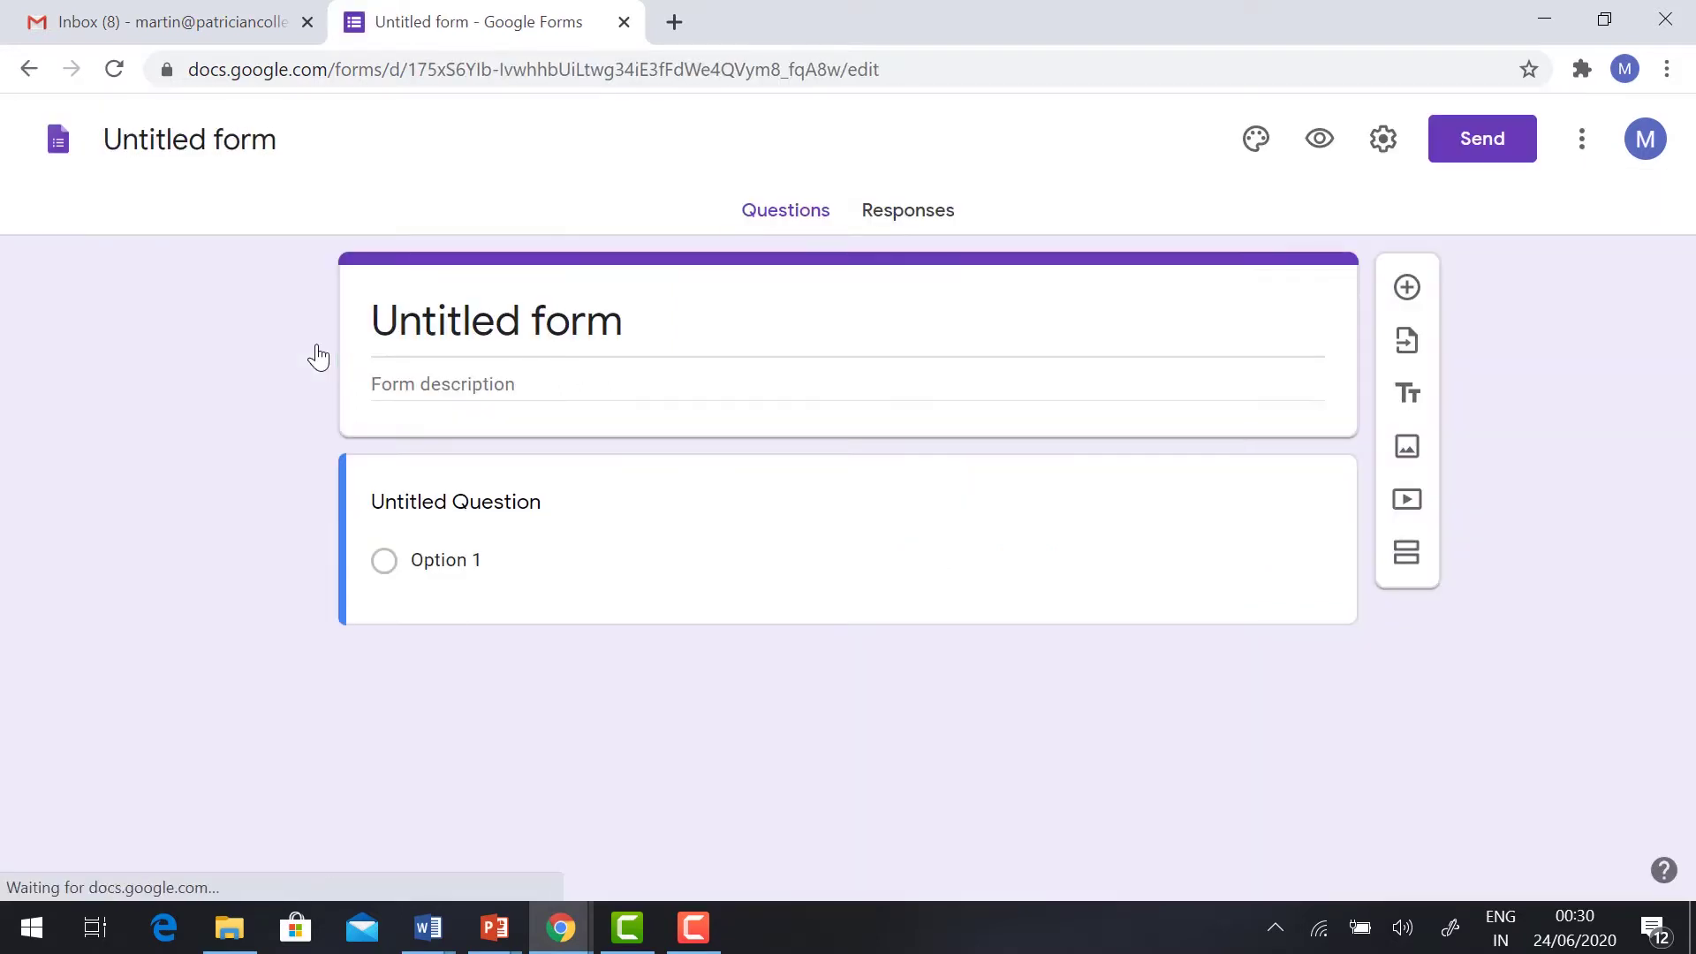
{"action": "left_click", "coordinate": [427, 321]}
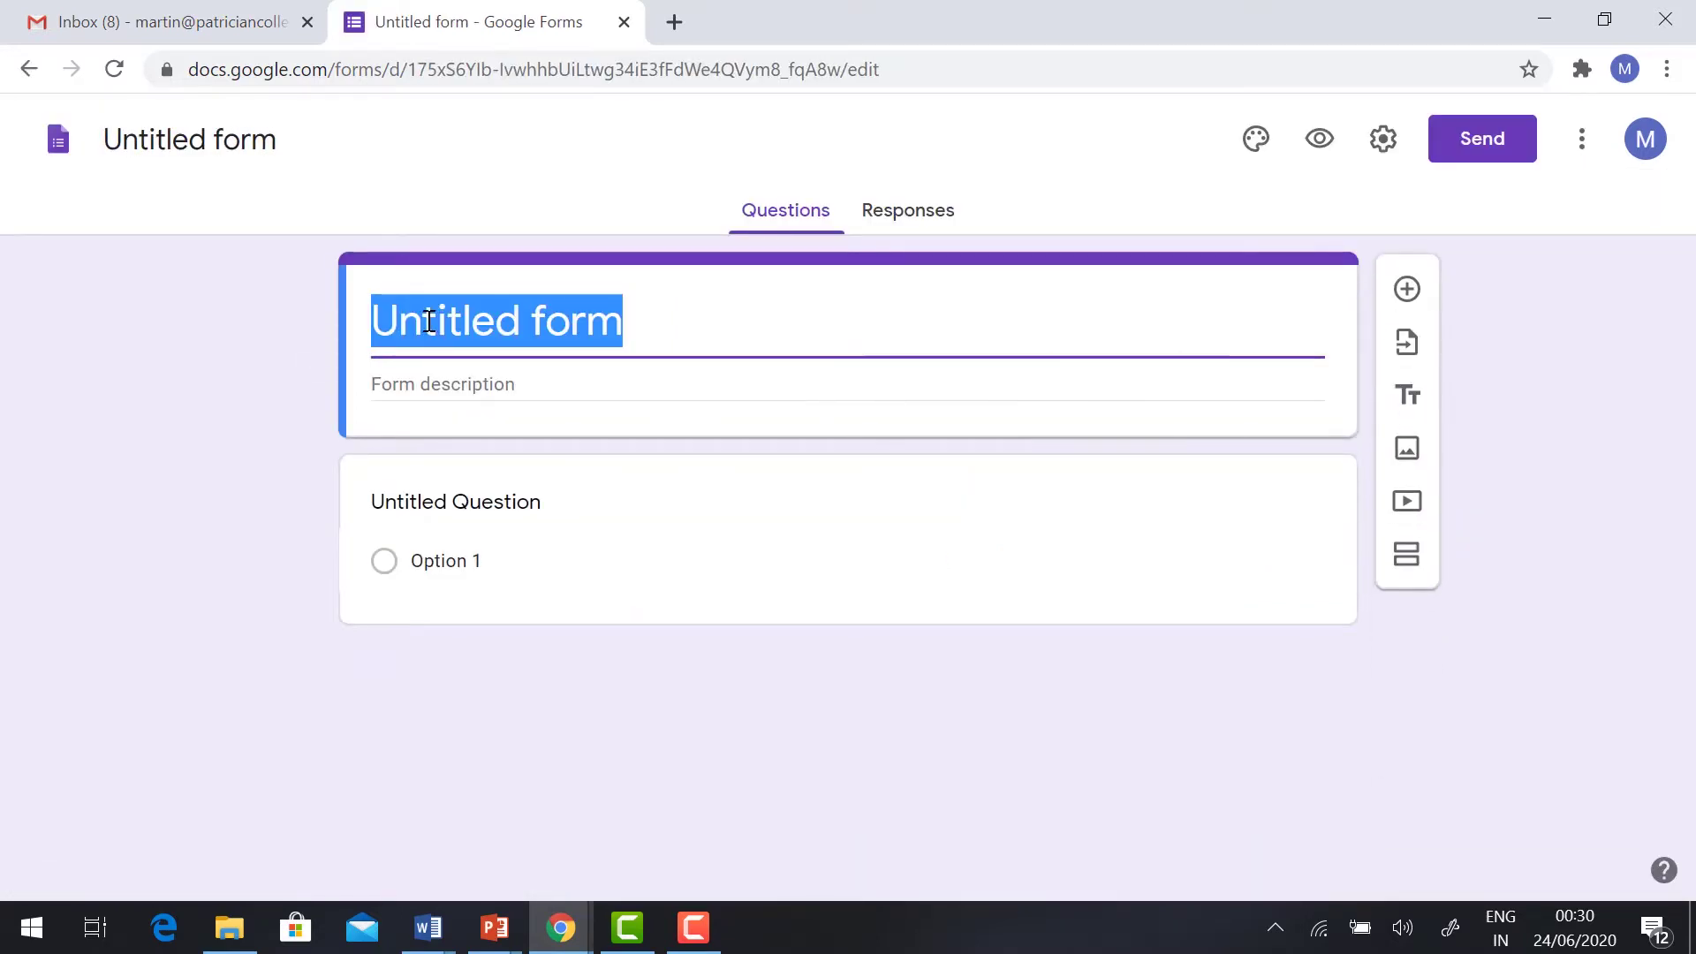
{"action": "type", "text": "On"}
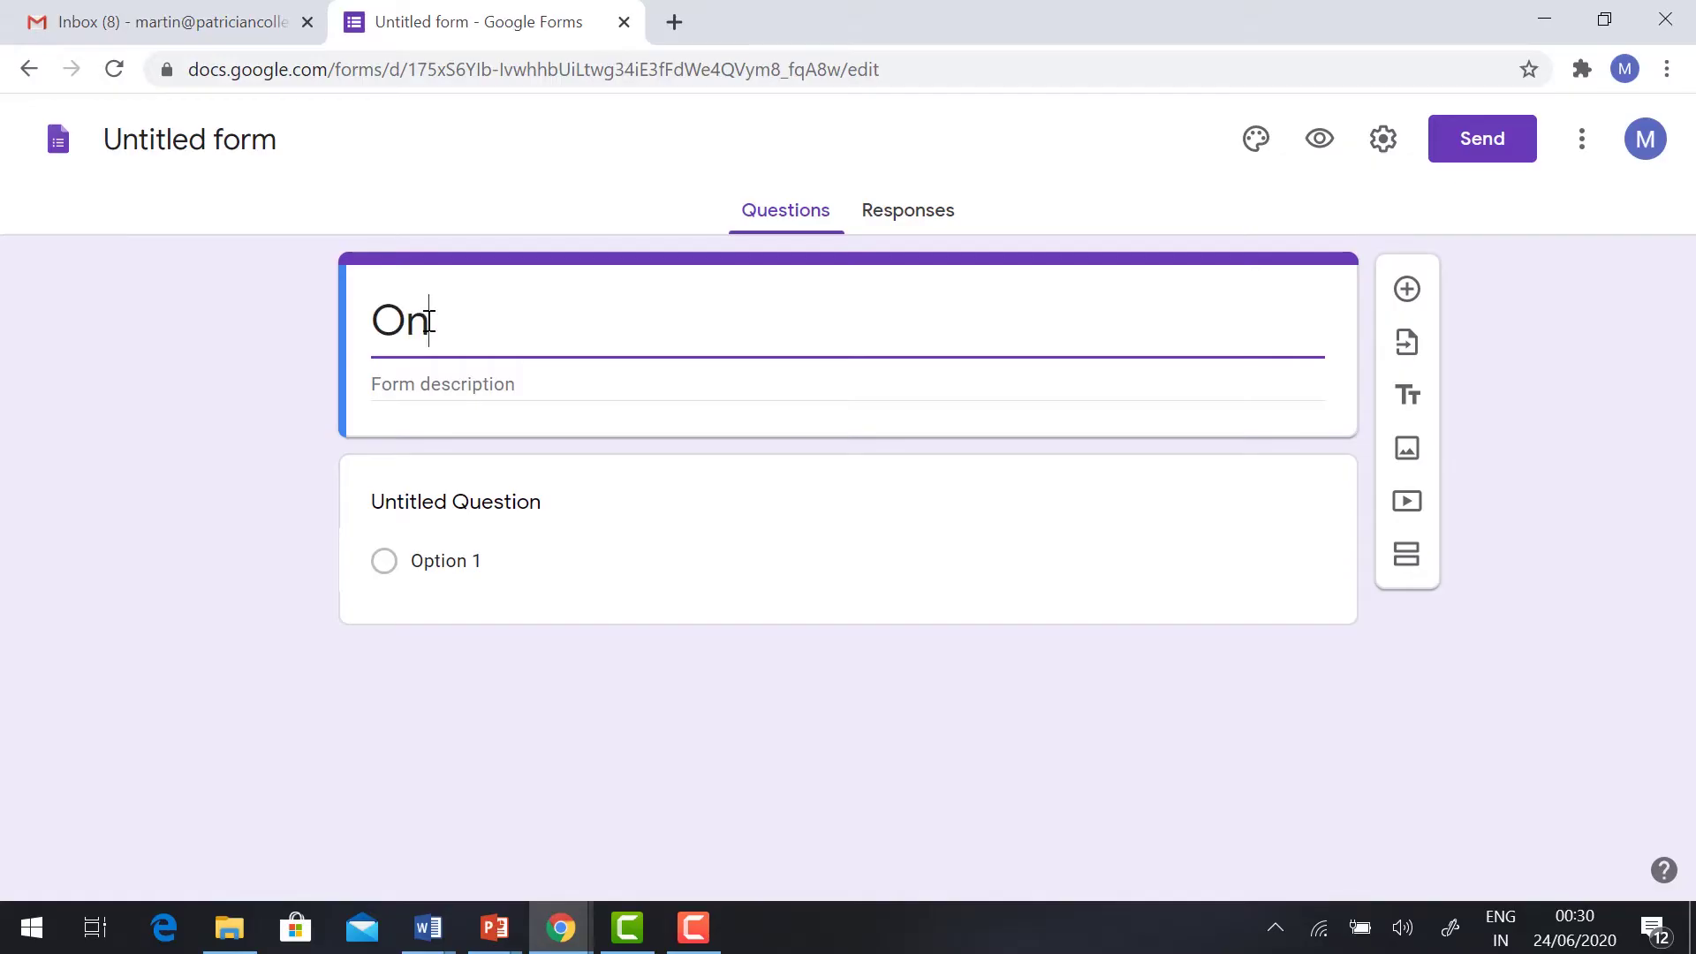
{"action": "type", "text": "line Quiz"}
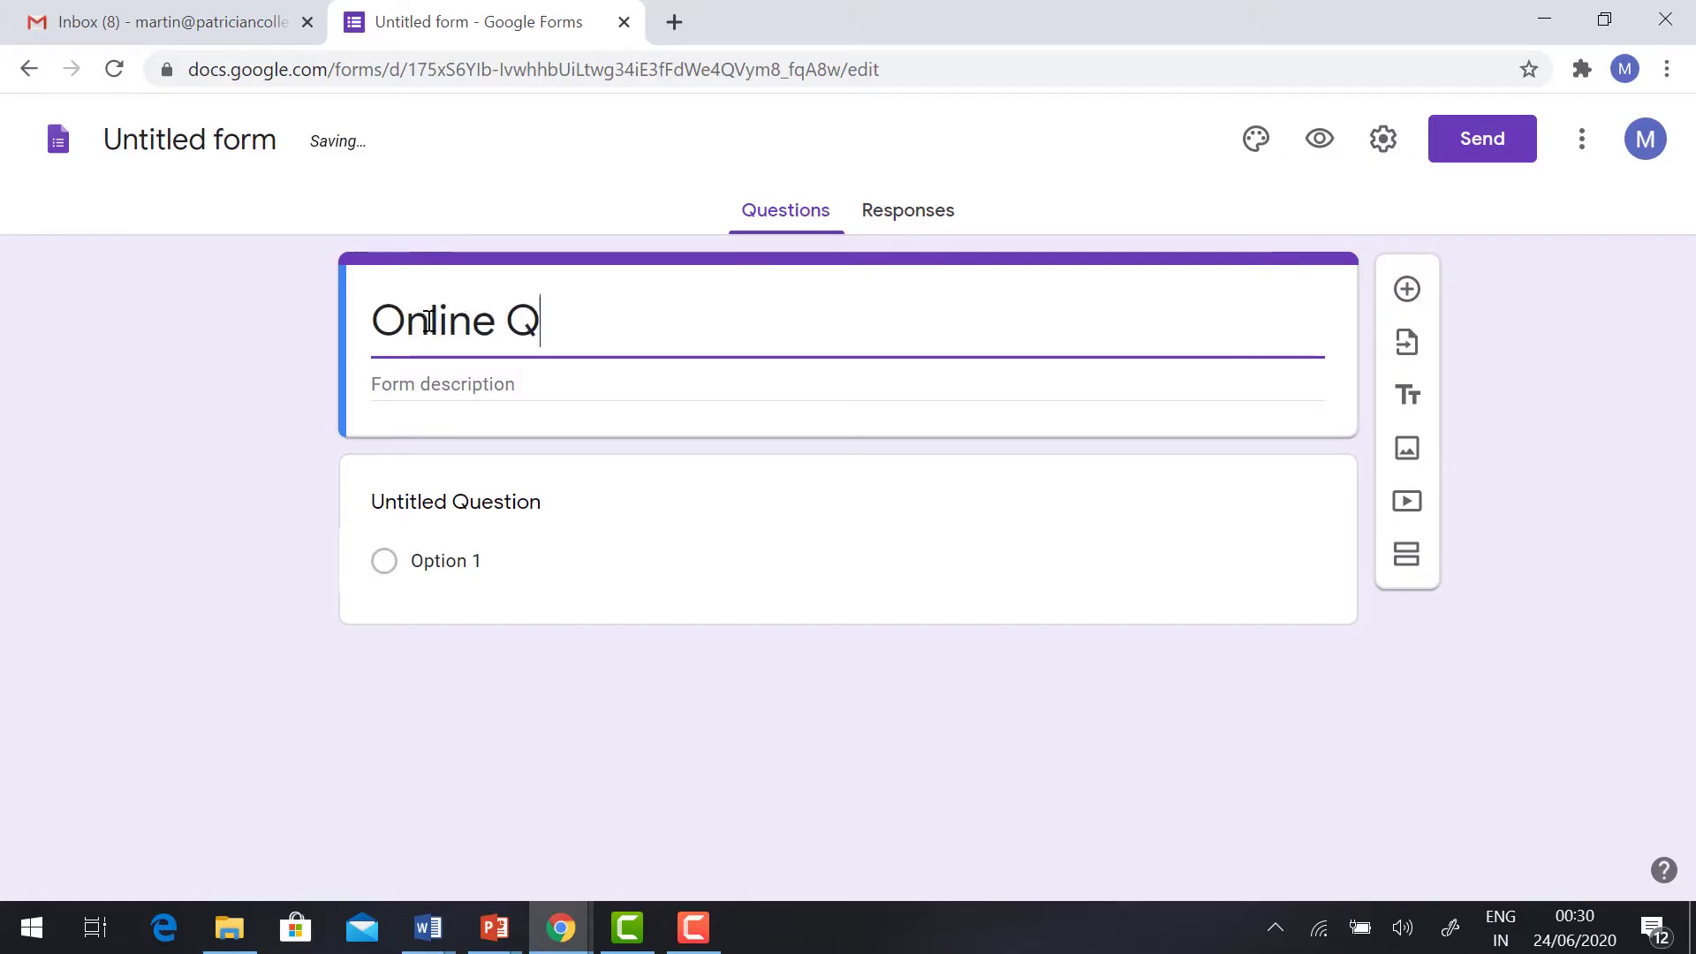
{"action": "left_click", "coordinate": [438, 386]}
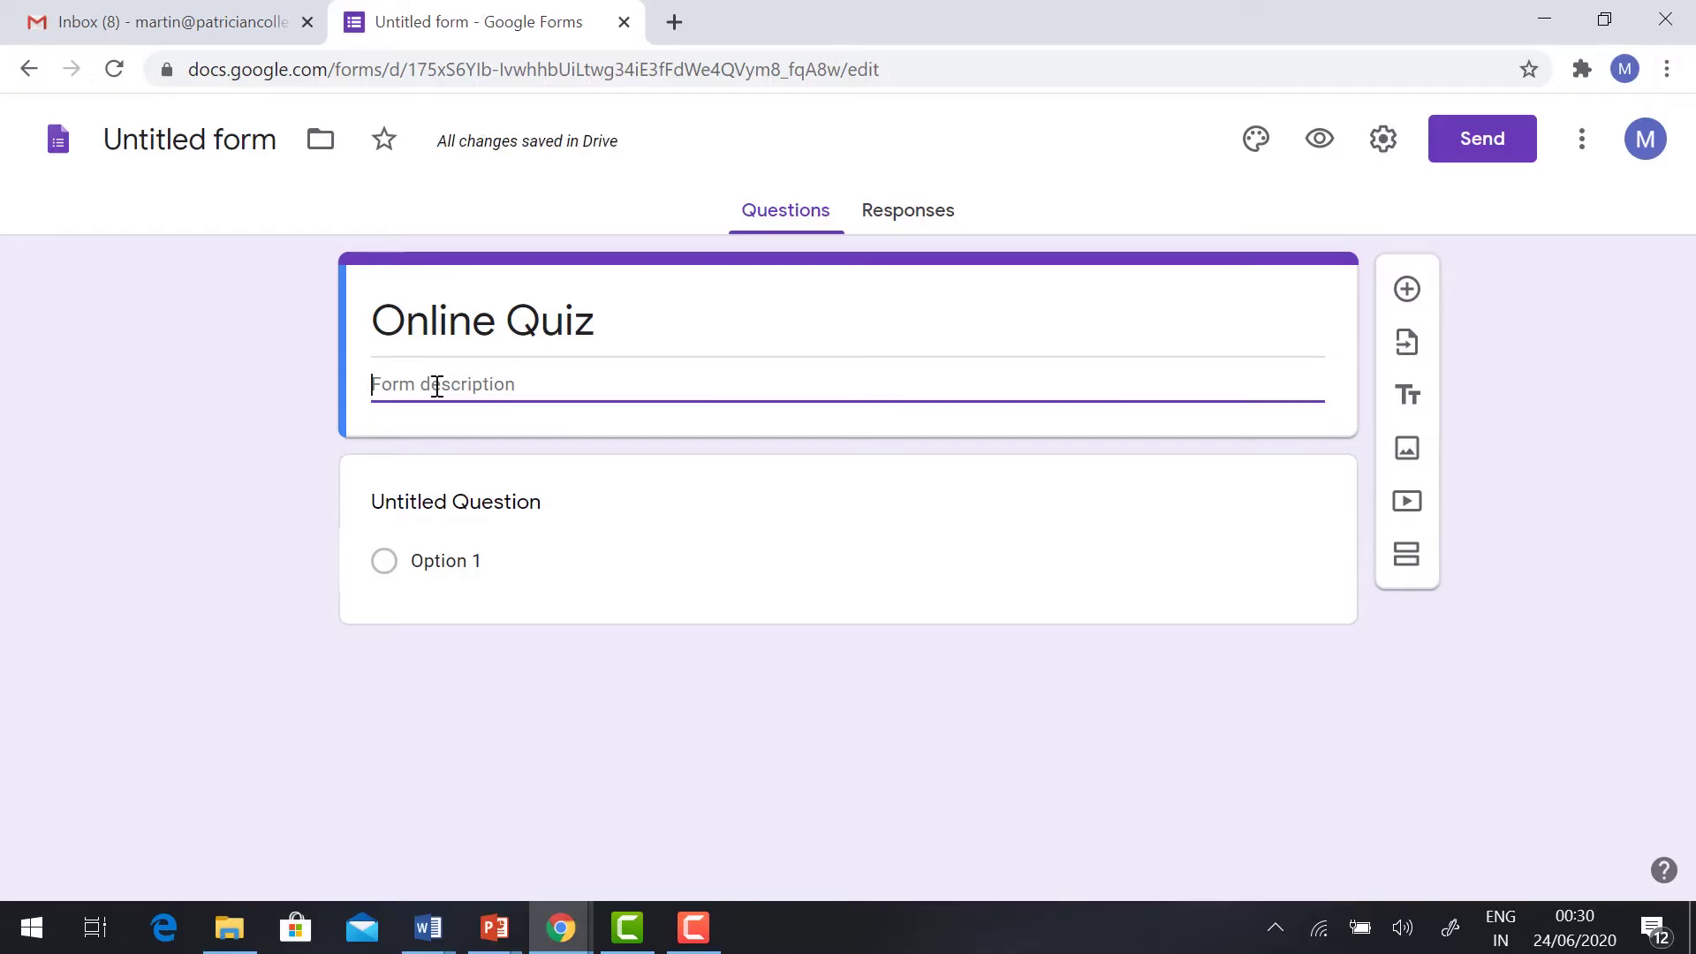
{"action": "type", "text": "Awareness on Covid 19"}
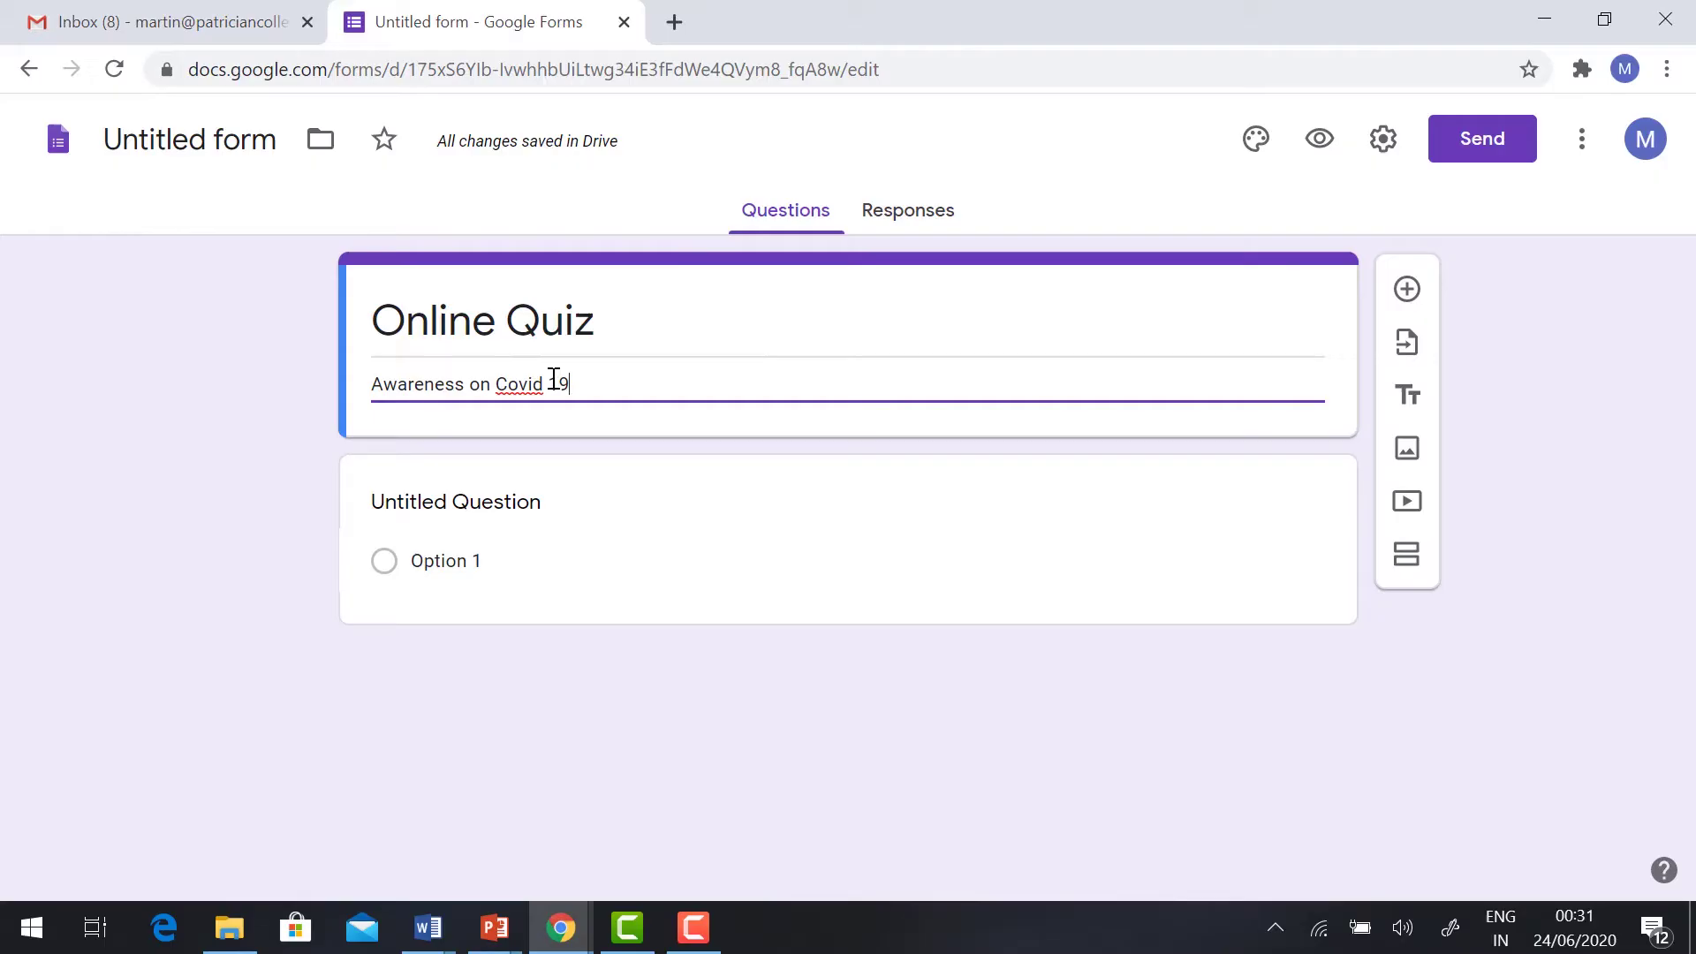
Step: Collect email addresses, allow respondents outside the college, and limit everyone to one response
{"action": "left_click", "coordinate": [1382, 147]}
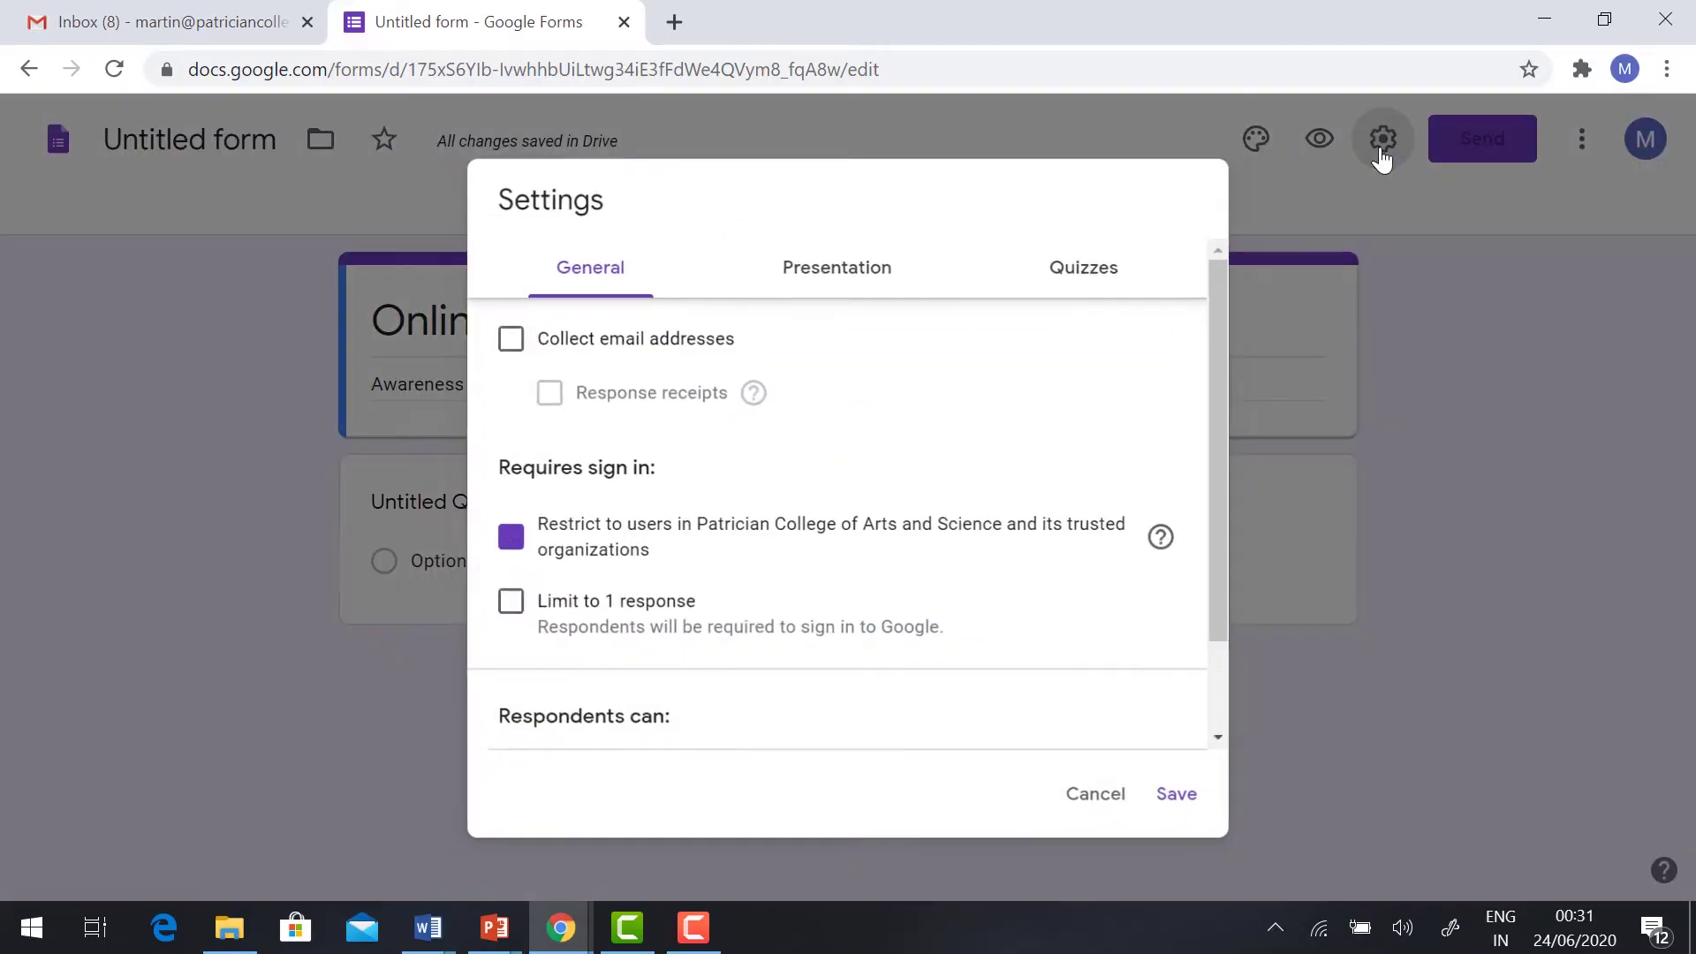
{"action": "left_click", "coordinate": [496, 352]}
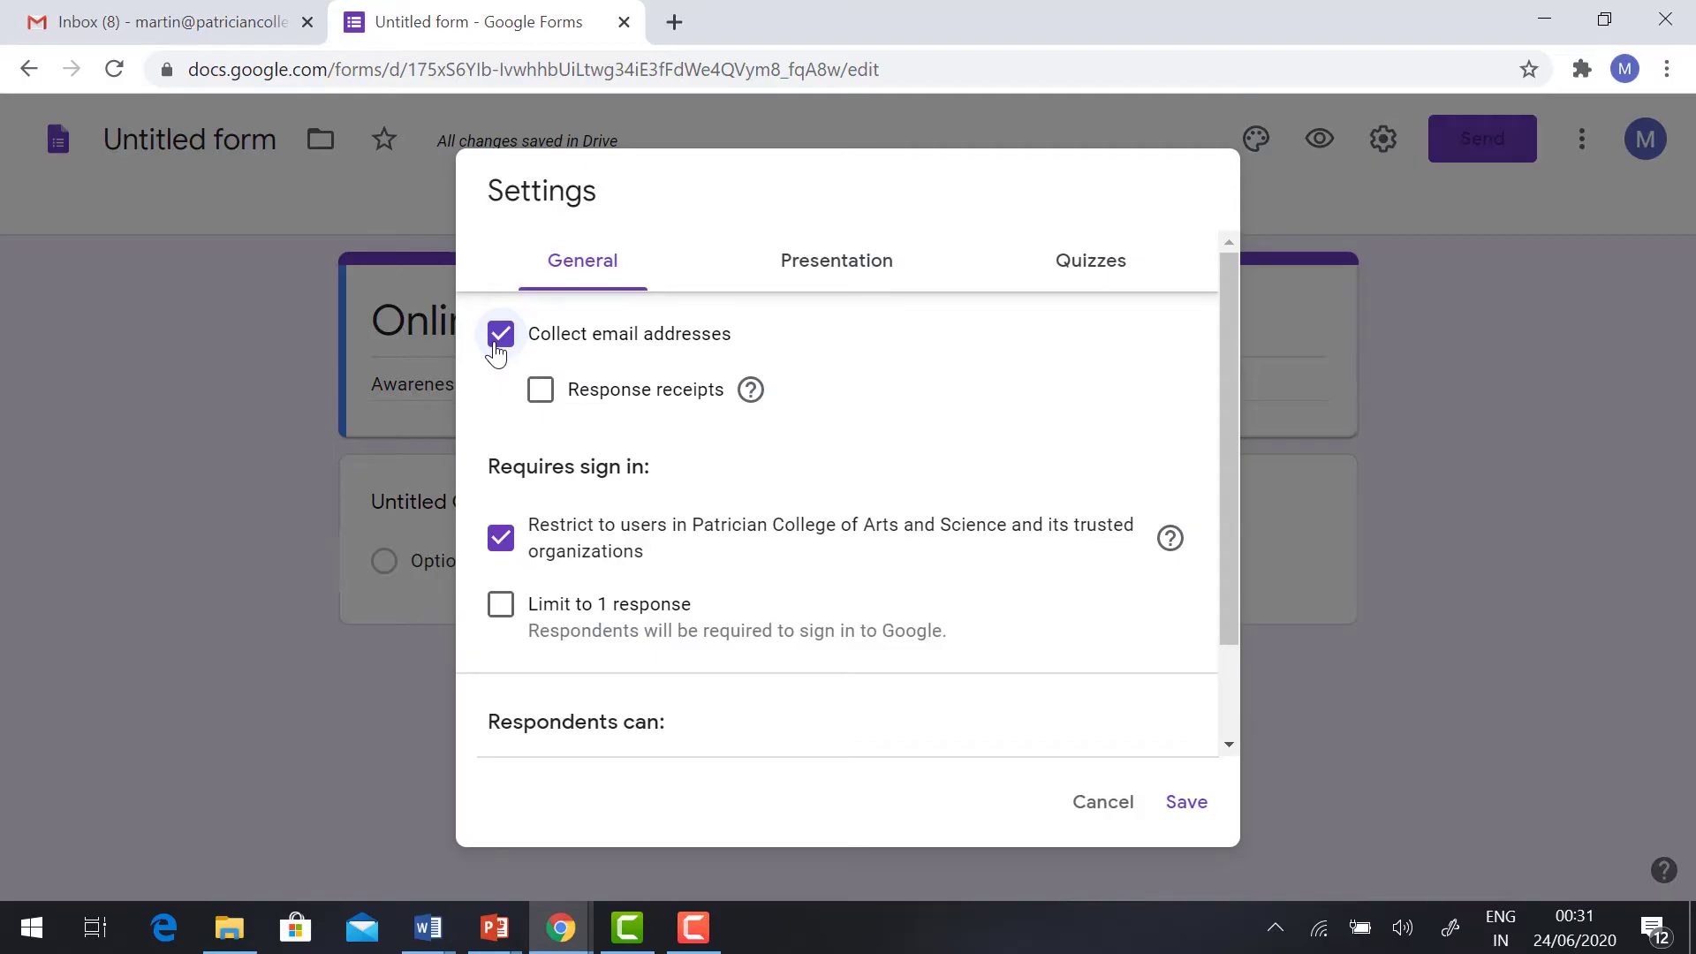
{"action": "left_click", "coordinate": [503, 554]}
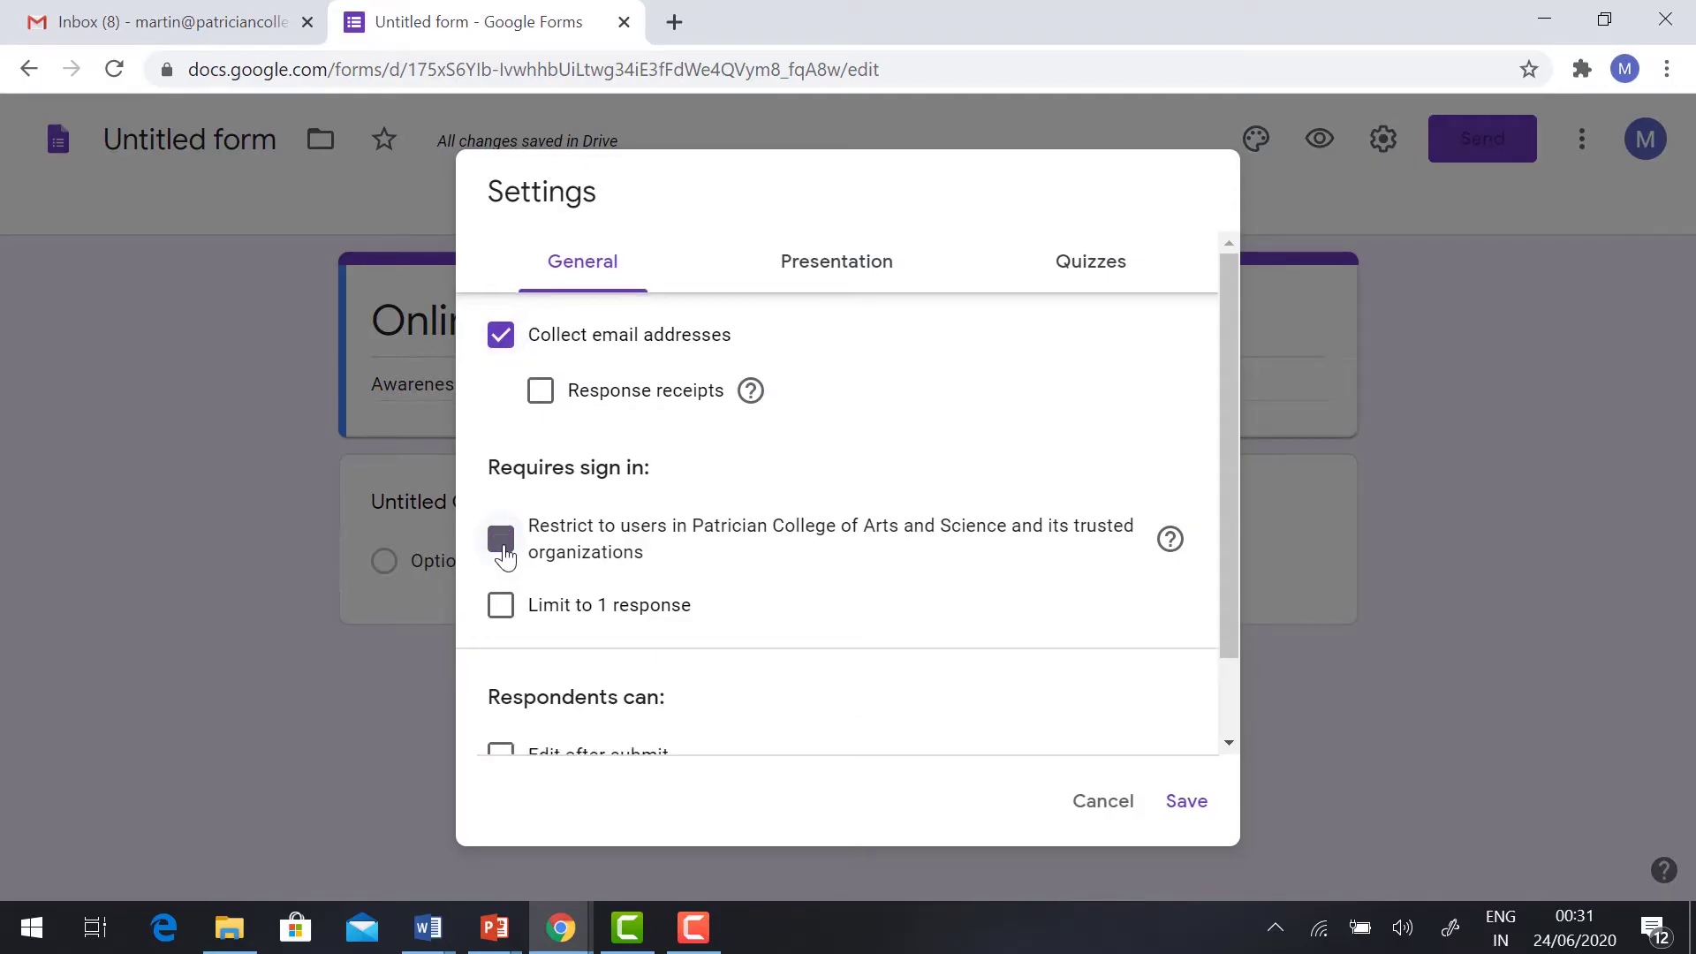
{"action": "scroll", "coordinate": [506, 556], "scroll_direction": "down", "scroll_amount": 1}
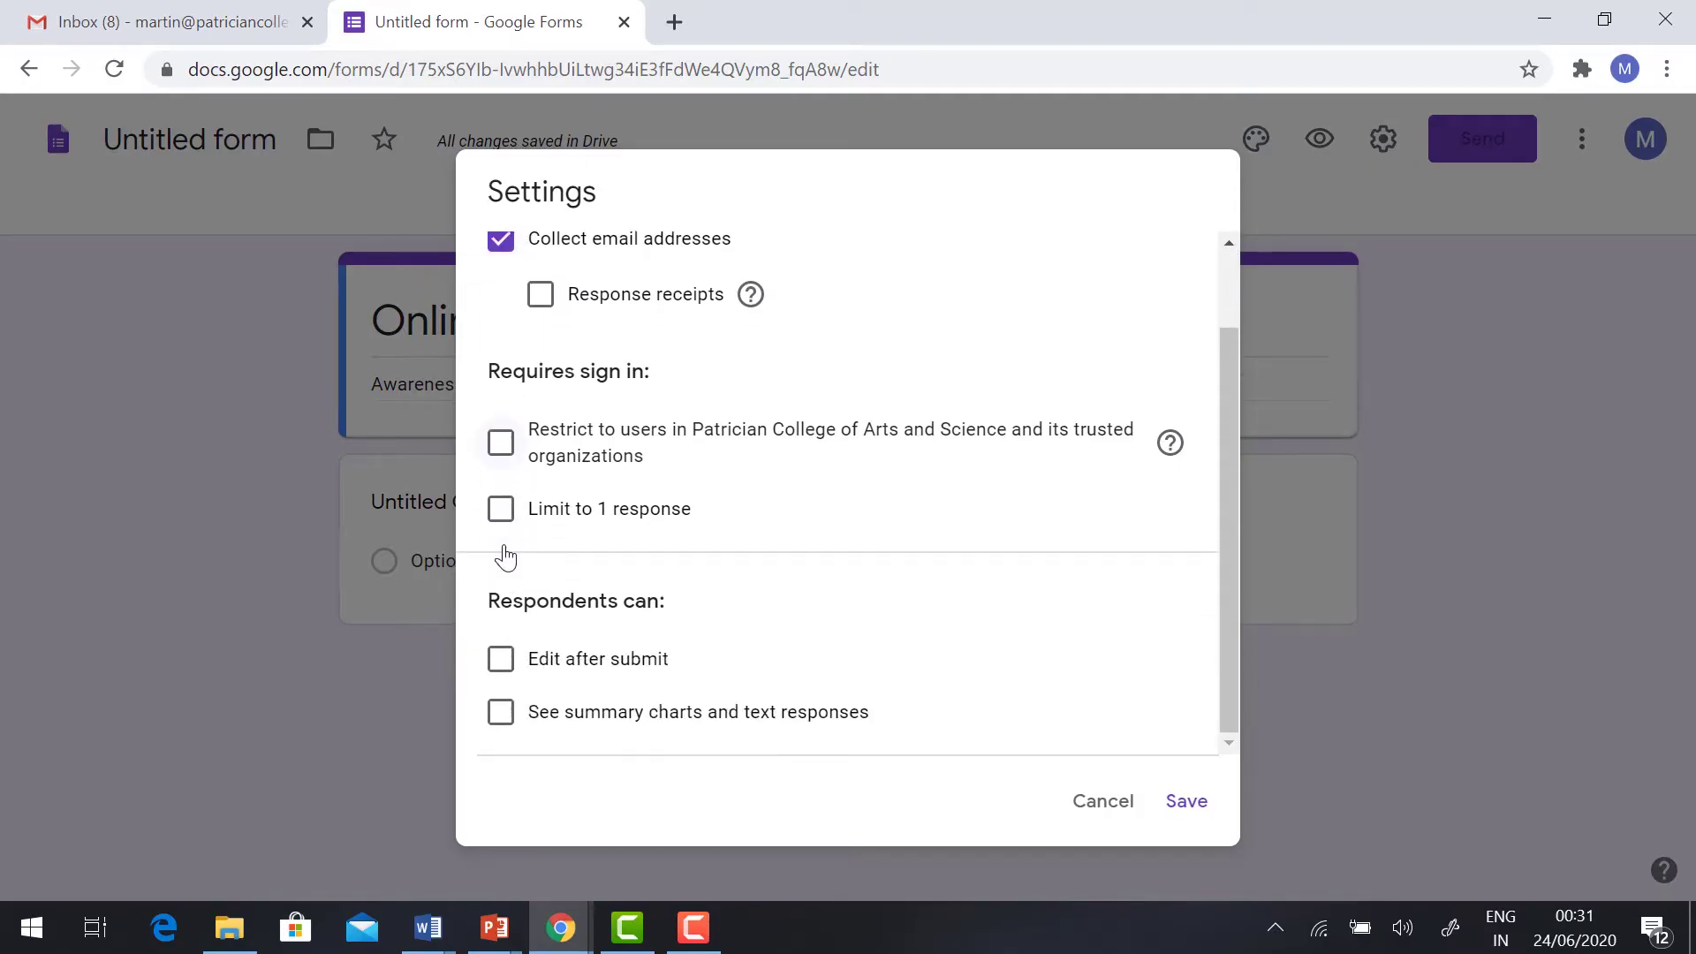
{"action": "left_click", "coordinate": [498, 512]}
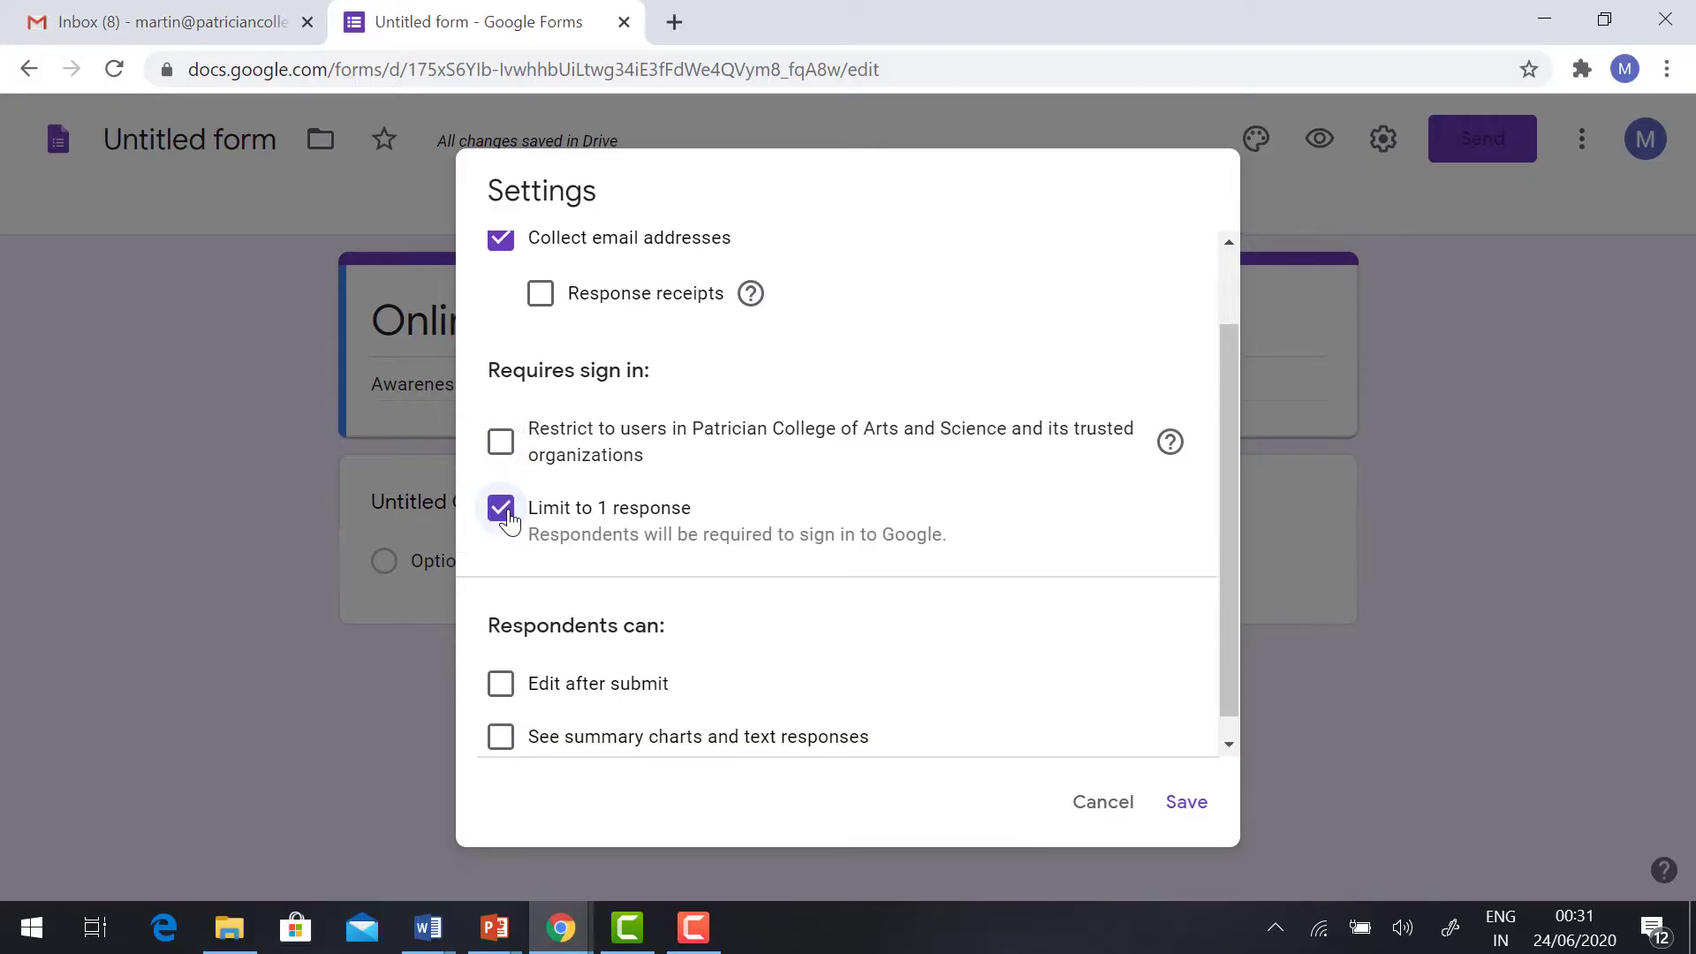
{"action": "scroll", "coordinate": [563, 284], "scroll_direction": "up", "scroll_amount": 1}
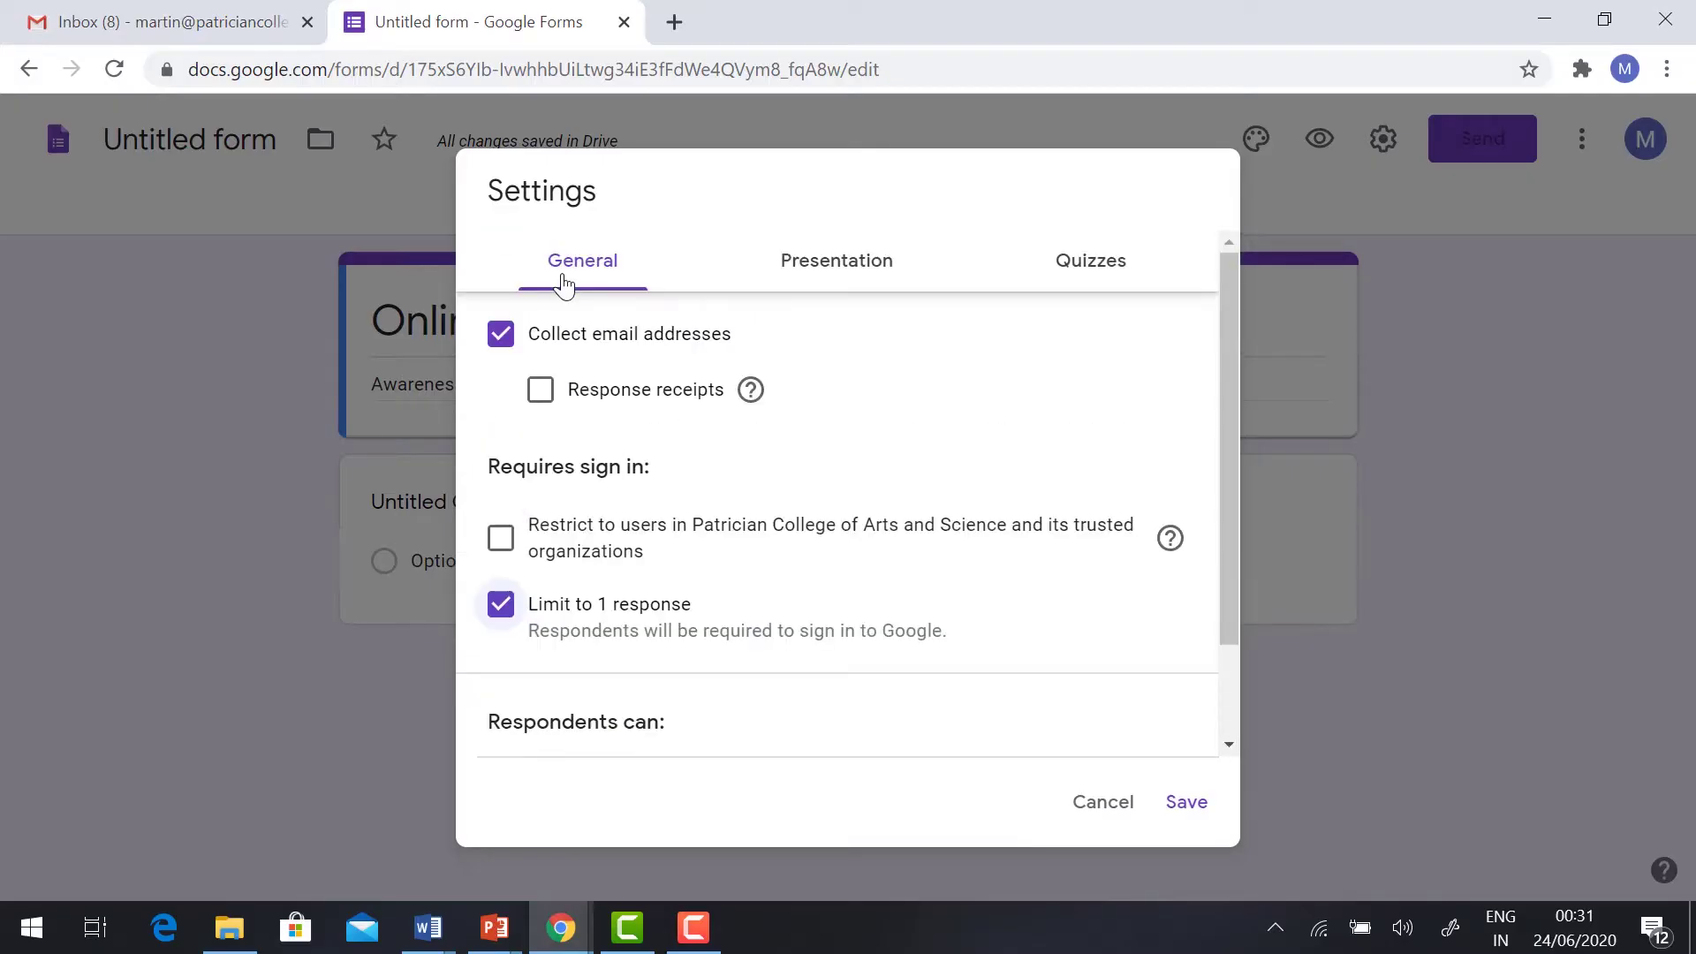
Step: Show a progress bar and set the confirmation message 'Thanks ! you will receive a e certificate Shortly'
{"action": "left_click", "coordinate": [868, 267]}
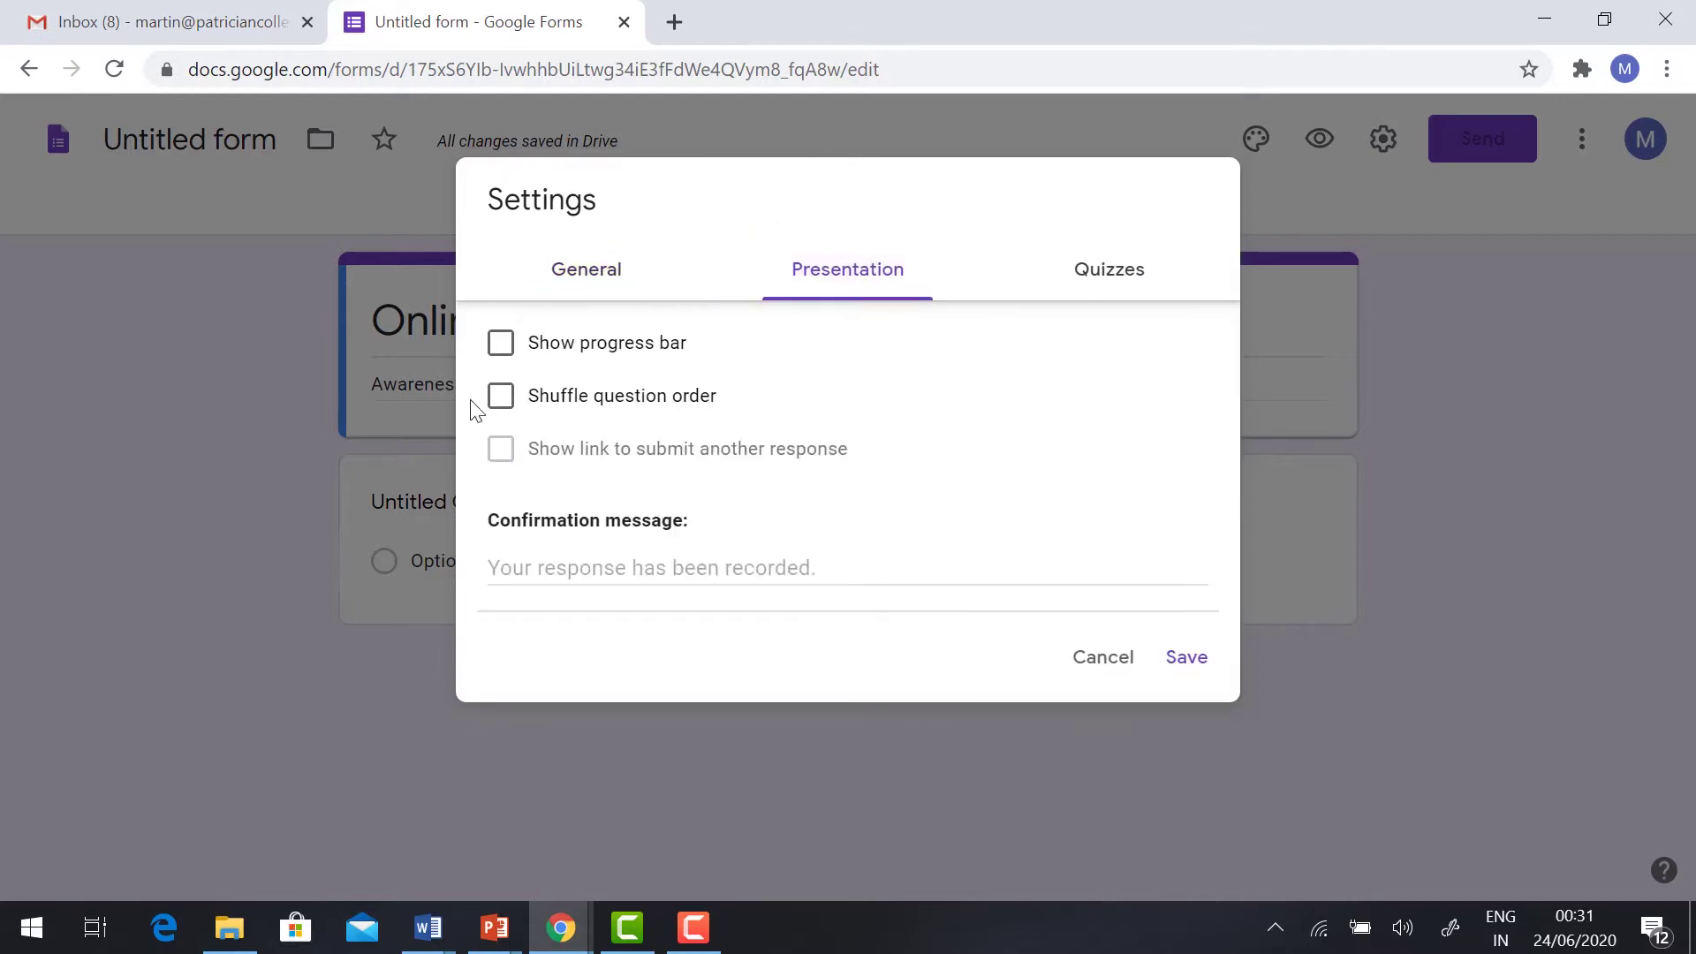
{"action": "left_click", "coordinate": [510, 351]}
{"action": "left_click", "coordinate": [541, 569]}
{"action": "type", "text": "Thanks ! you will receive a e certificate Shortly"}
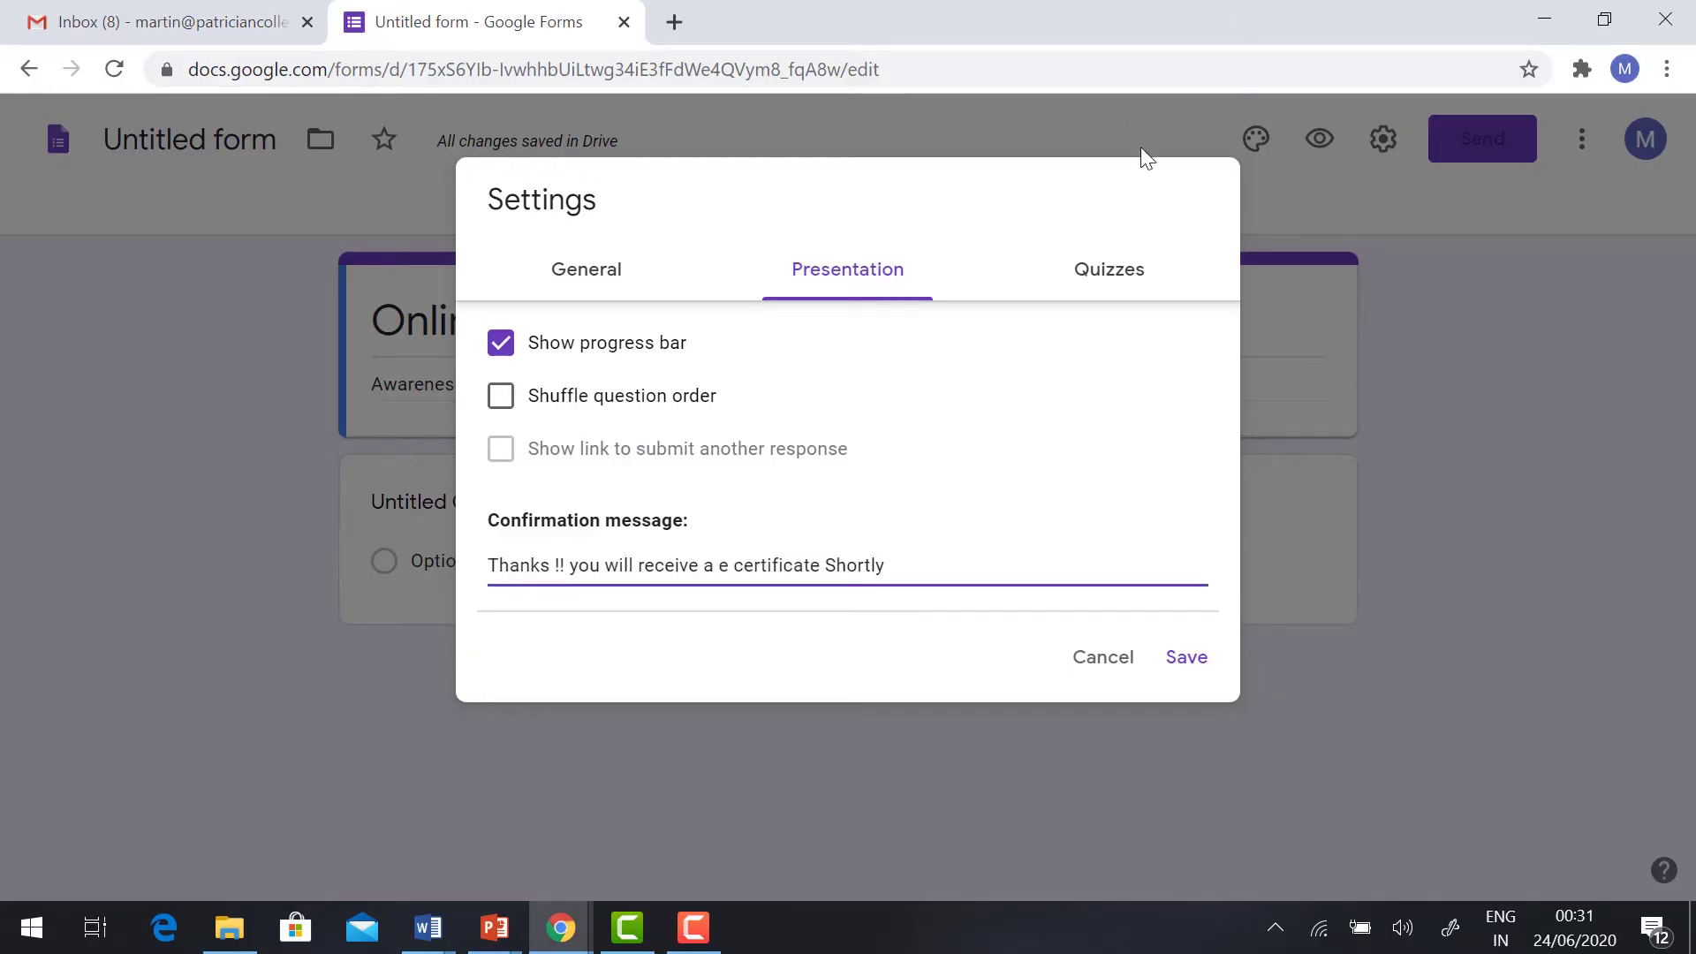
Step: Make the form a quiz and save the settings
{"action": "left_click", "coordinate": [1092, 250]}
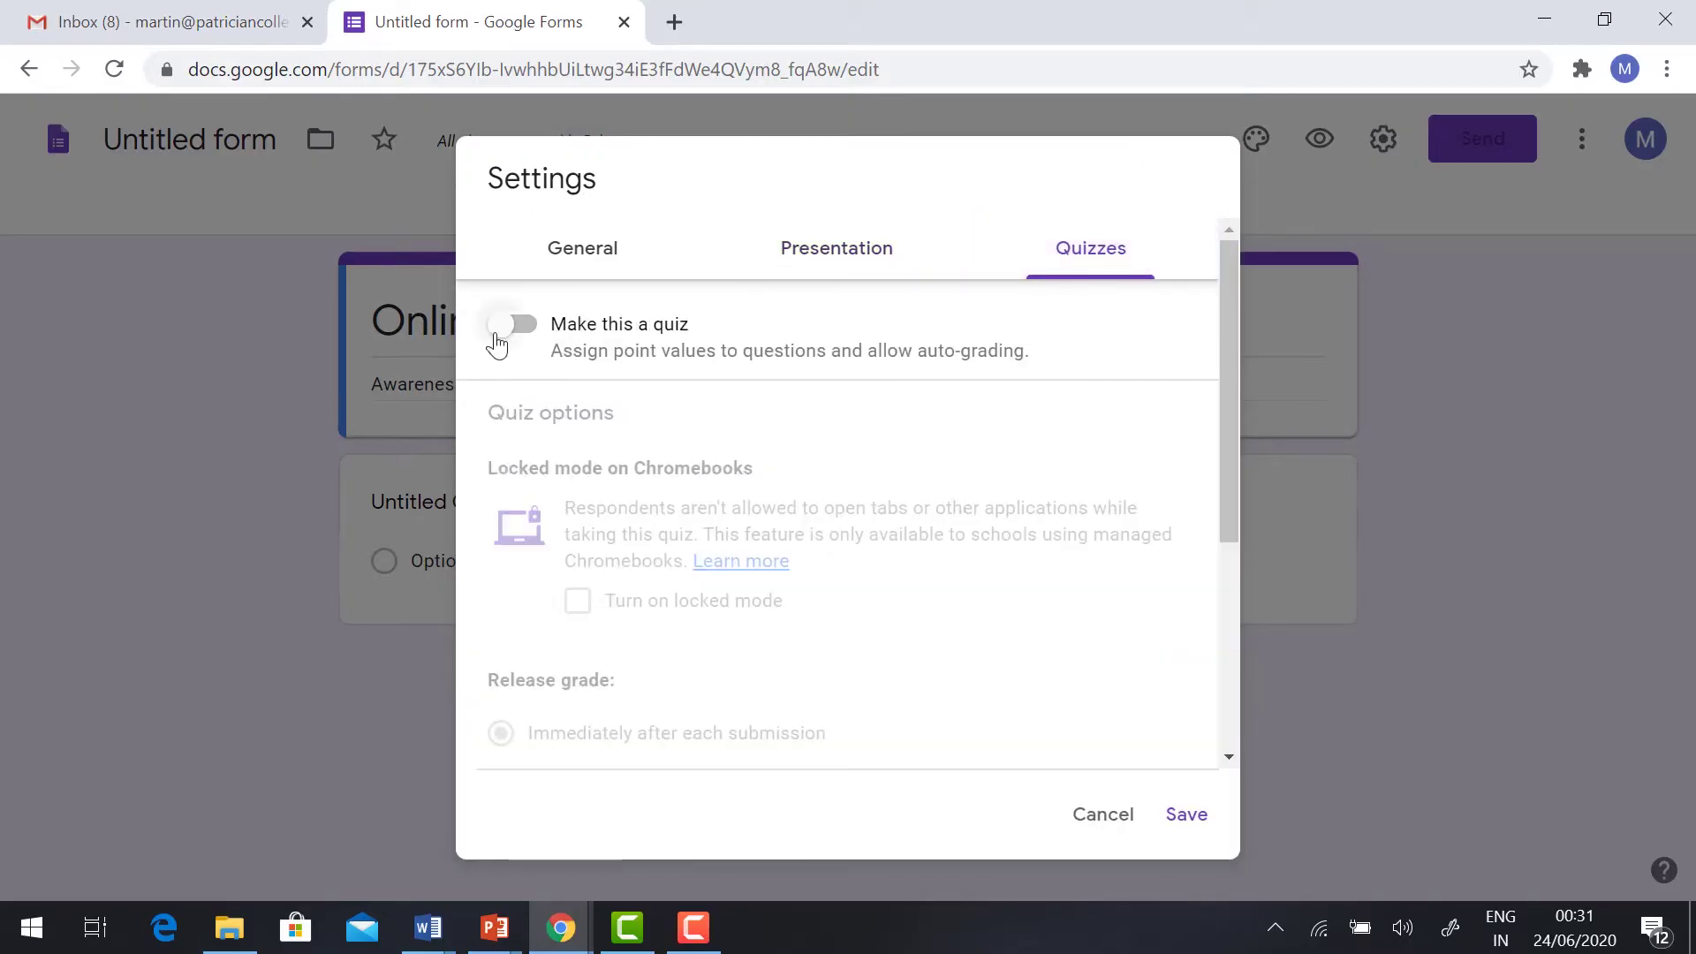
{"action": "left_click", "coordinate": [507, 333]}
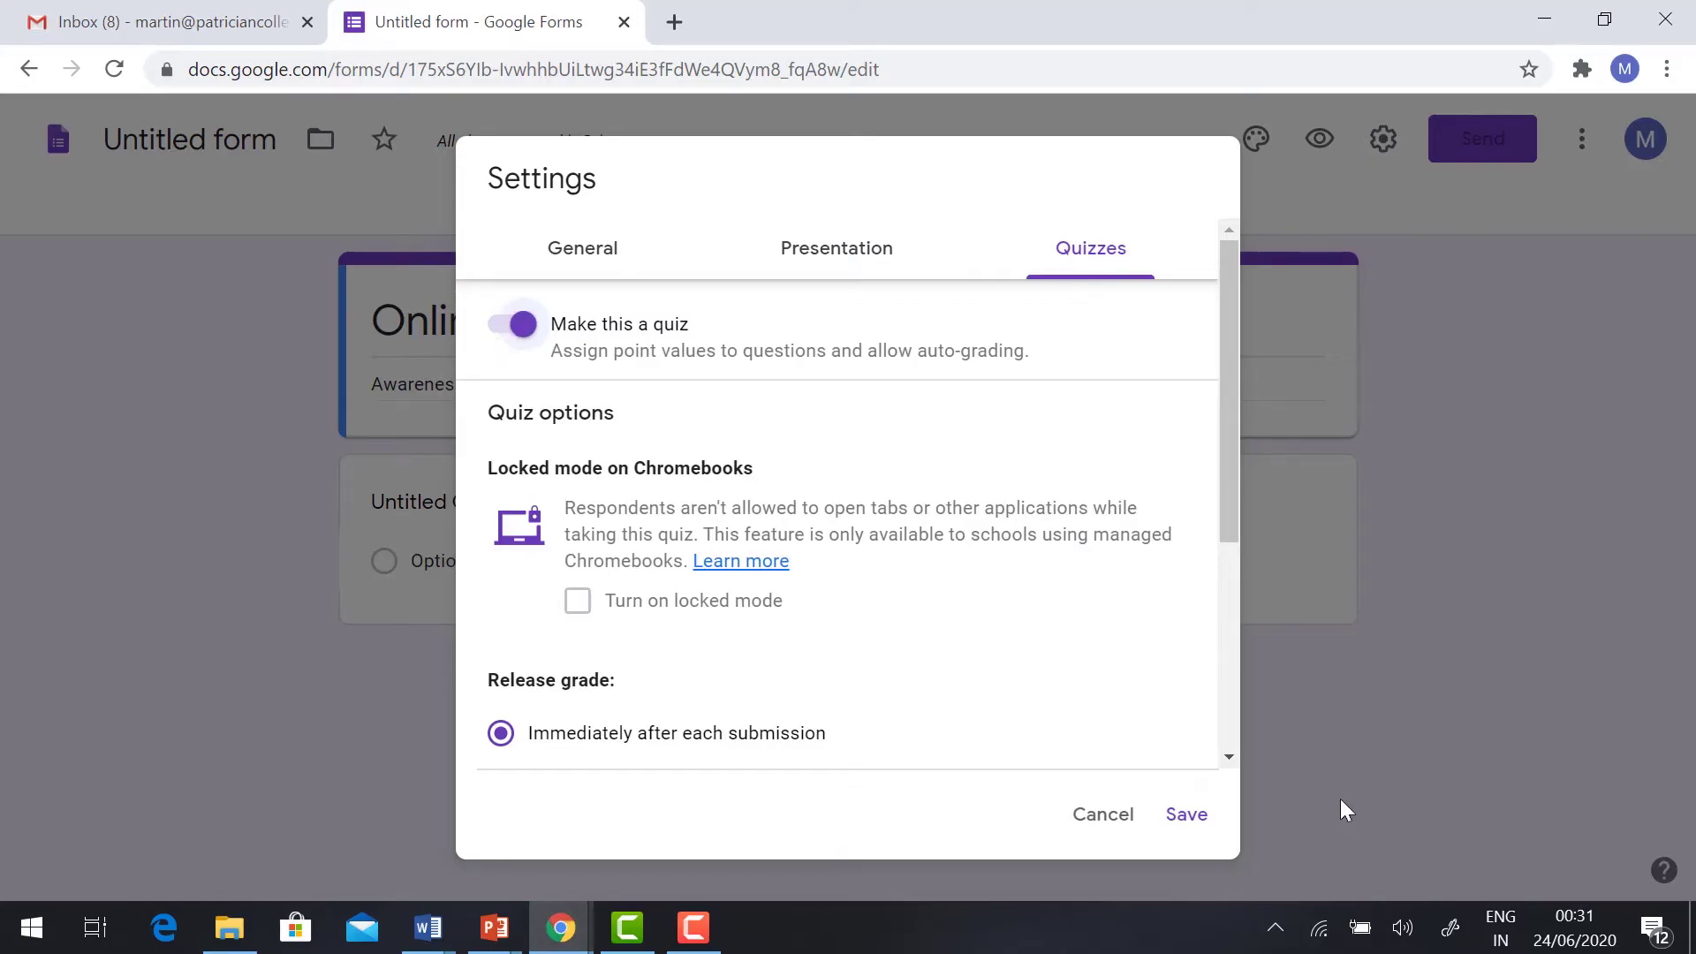
{"action": "left_click", "coordinate": [1189, 817]}
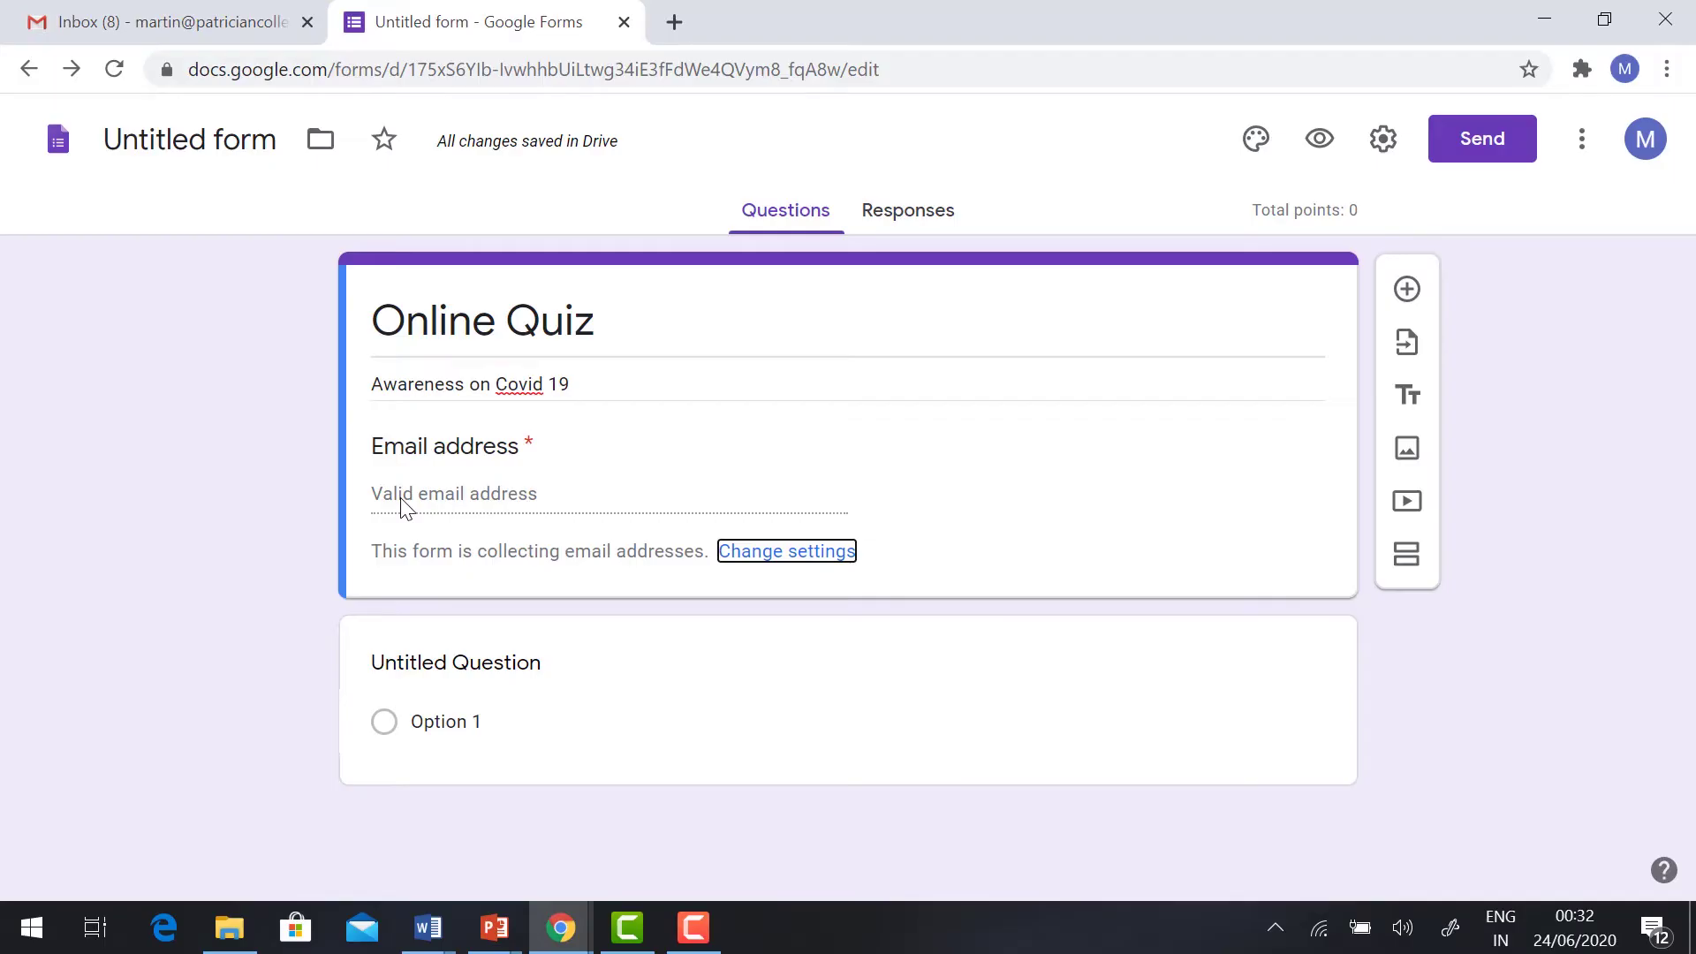
Step: Title the first question 'Name' and make it required
{"action": "left_click", "coordinate": [492, 658]}
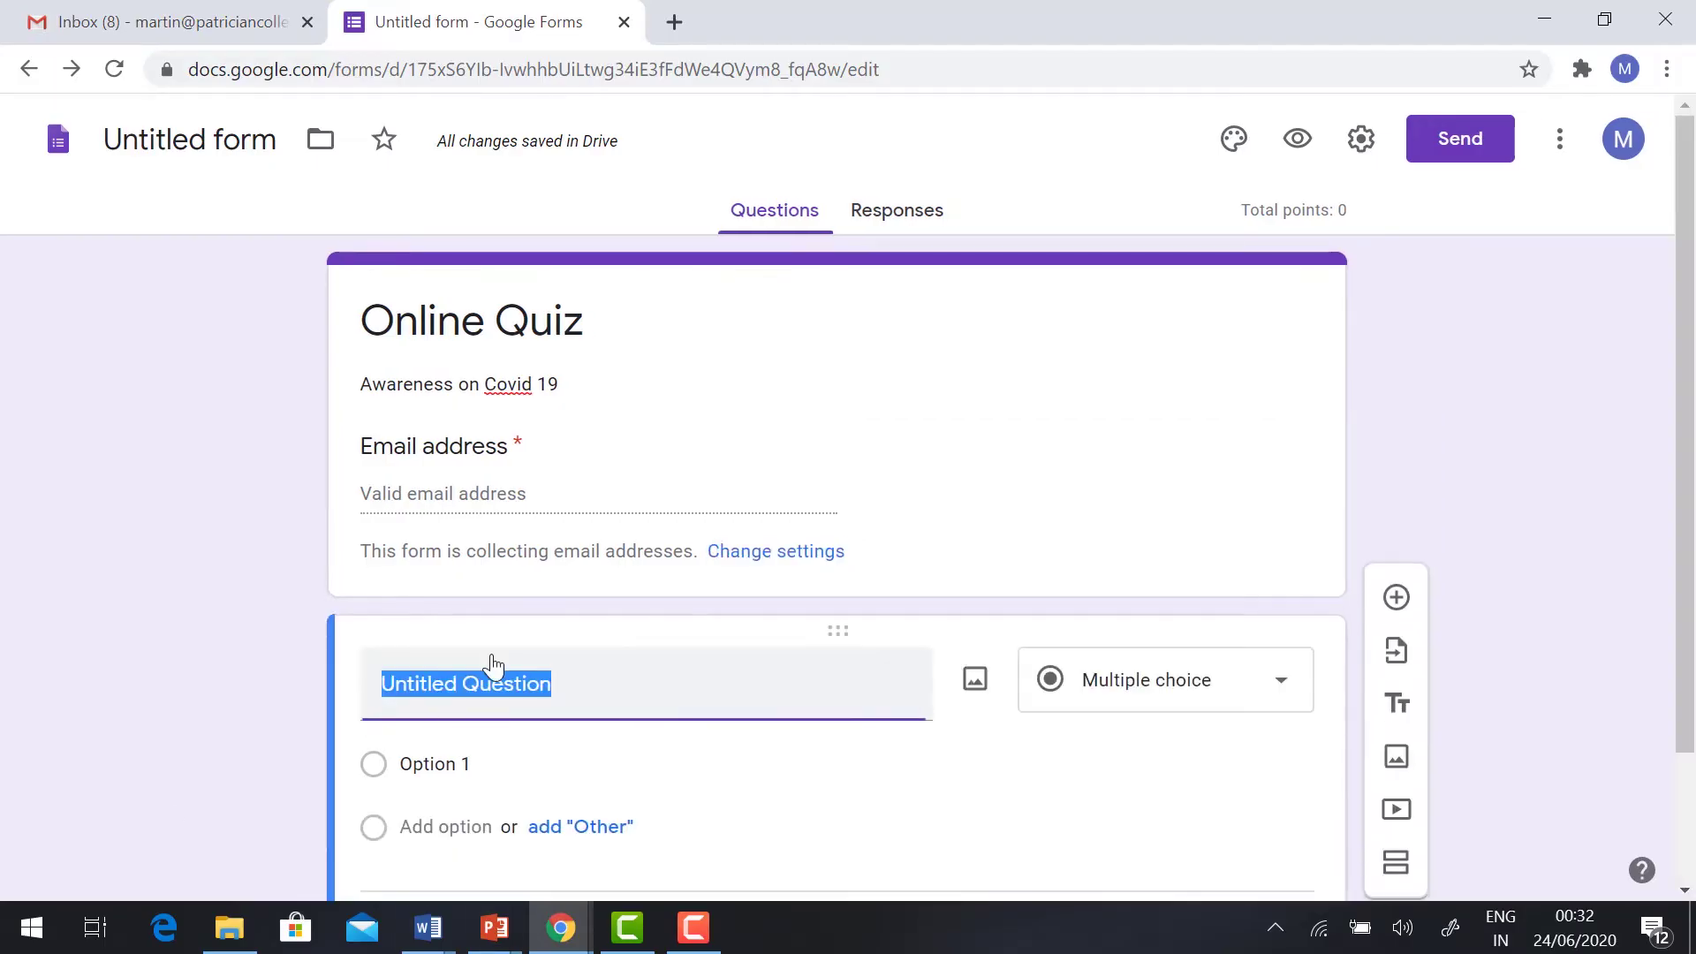
{"action": "type", "text": "Name"}
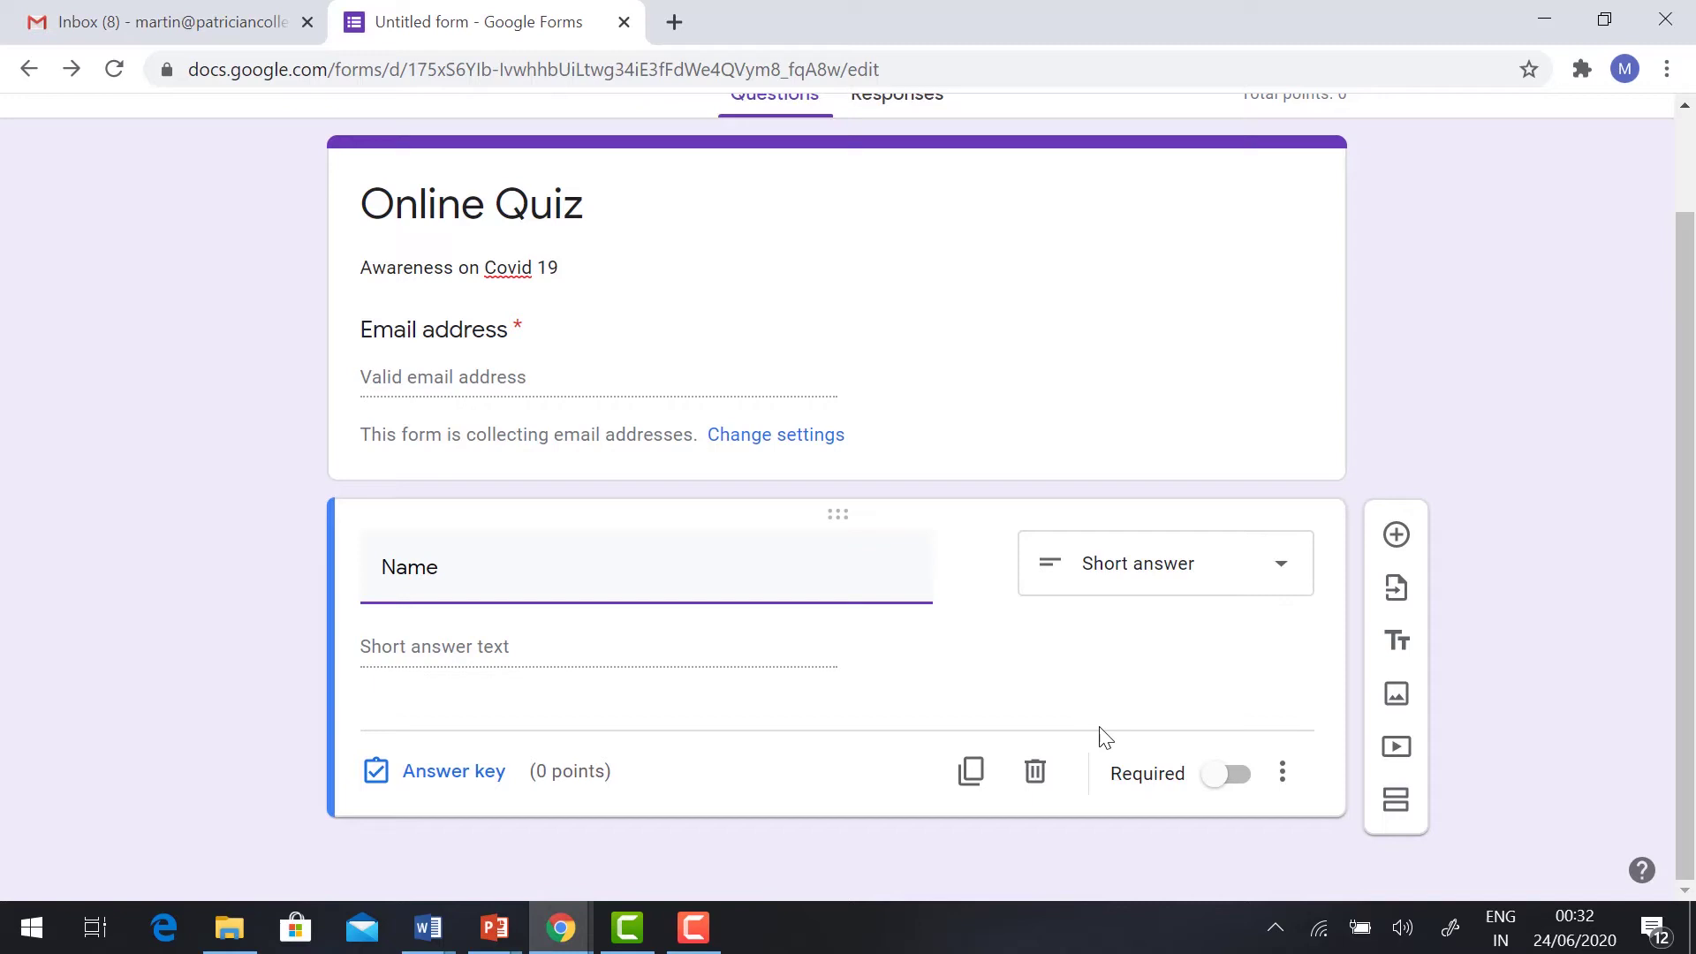
{"action": "left_click", "coordinate": [1217, 778]}
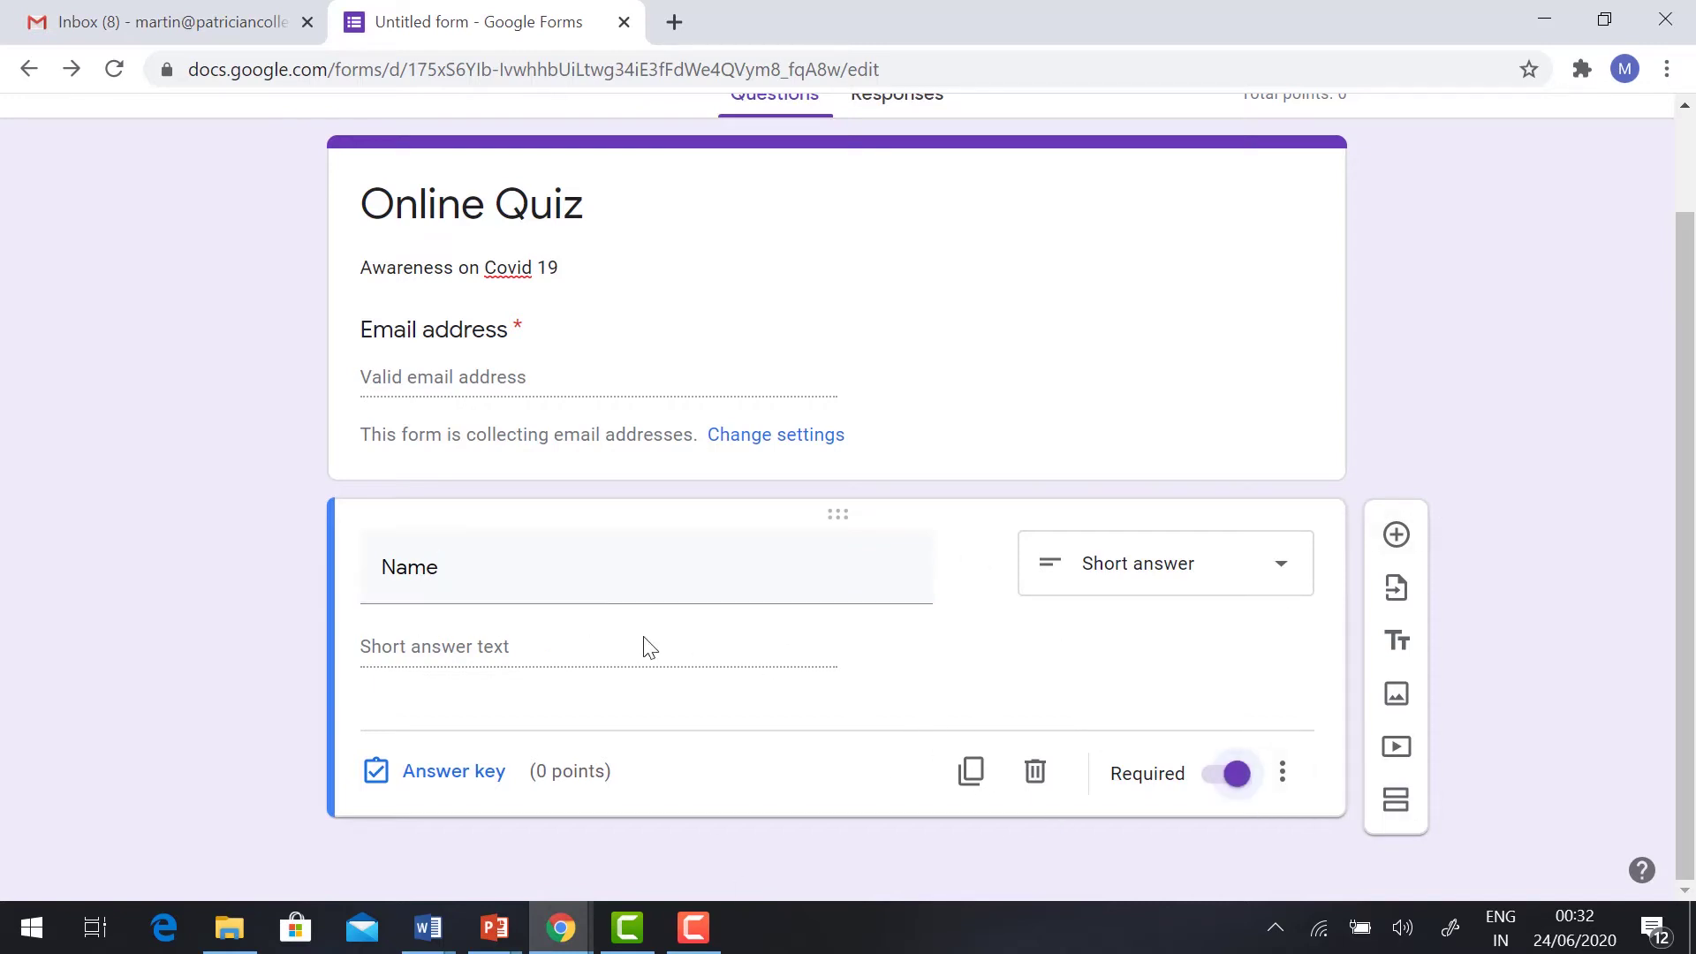
Step: Add a required short-answer question 'Qualification' below Name
{"action": "left_click", "coordinate": [1397, 535]}
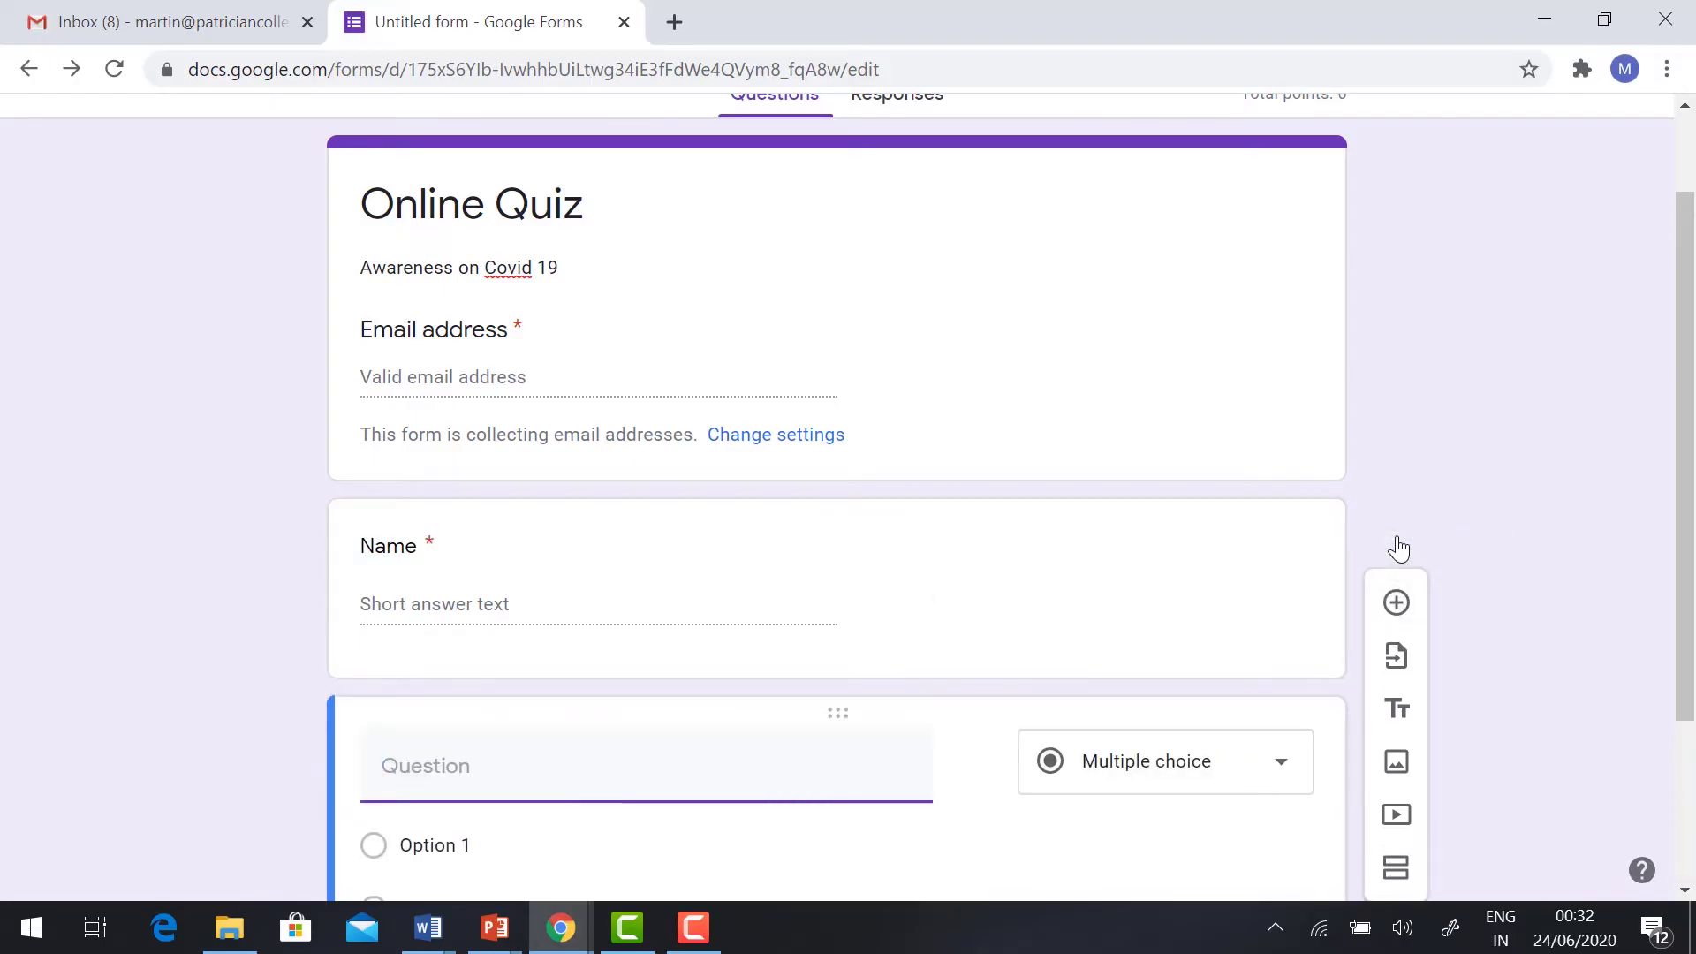
{"action": "type", "text": "Qualification"}
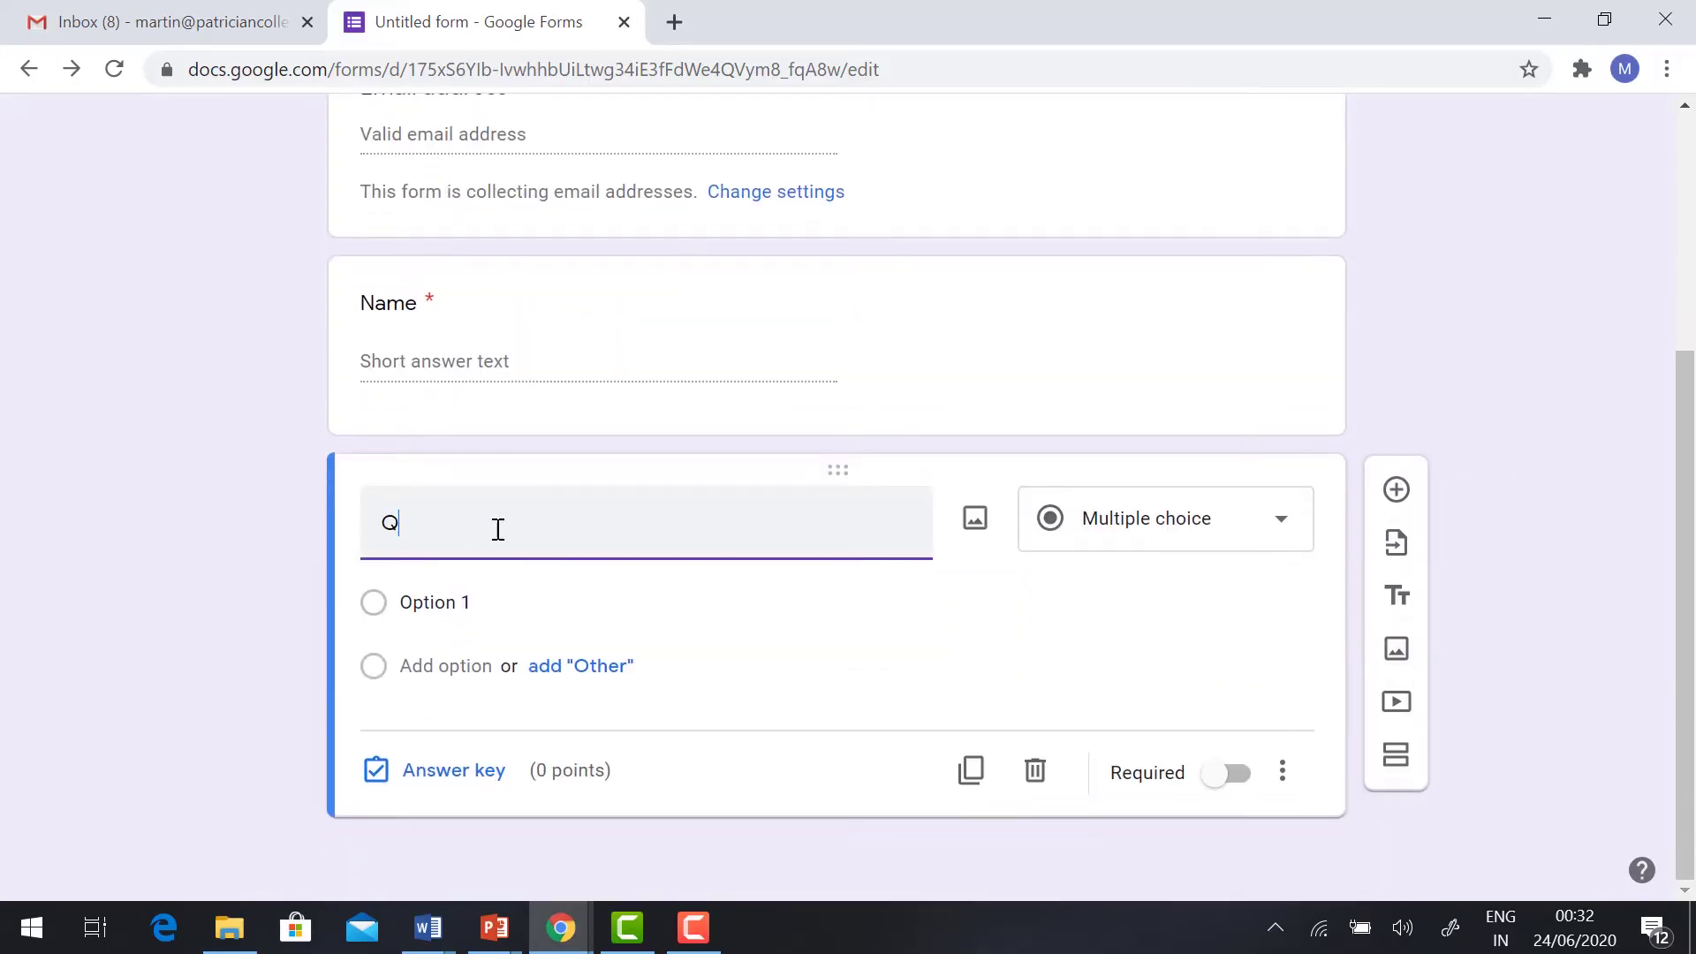
{"action": "left_click", "coordinate": [1166, 518]}
{"action": "left_click", "coordinate": [1109, 189]}
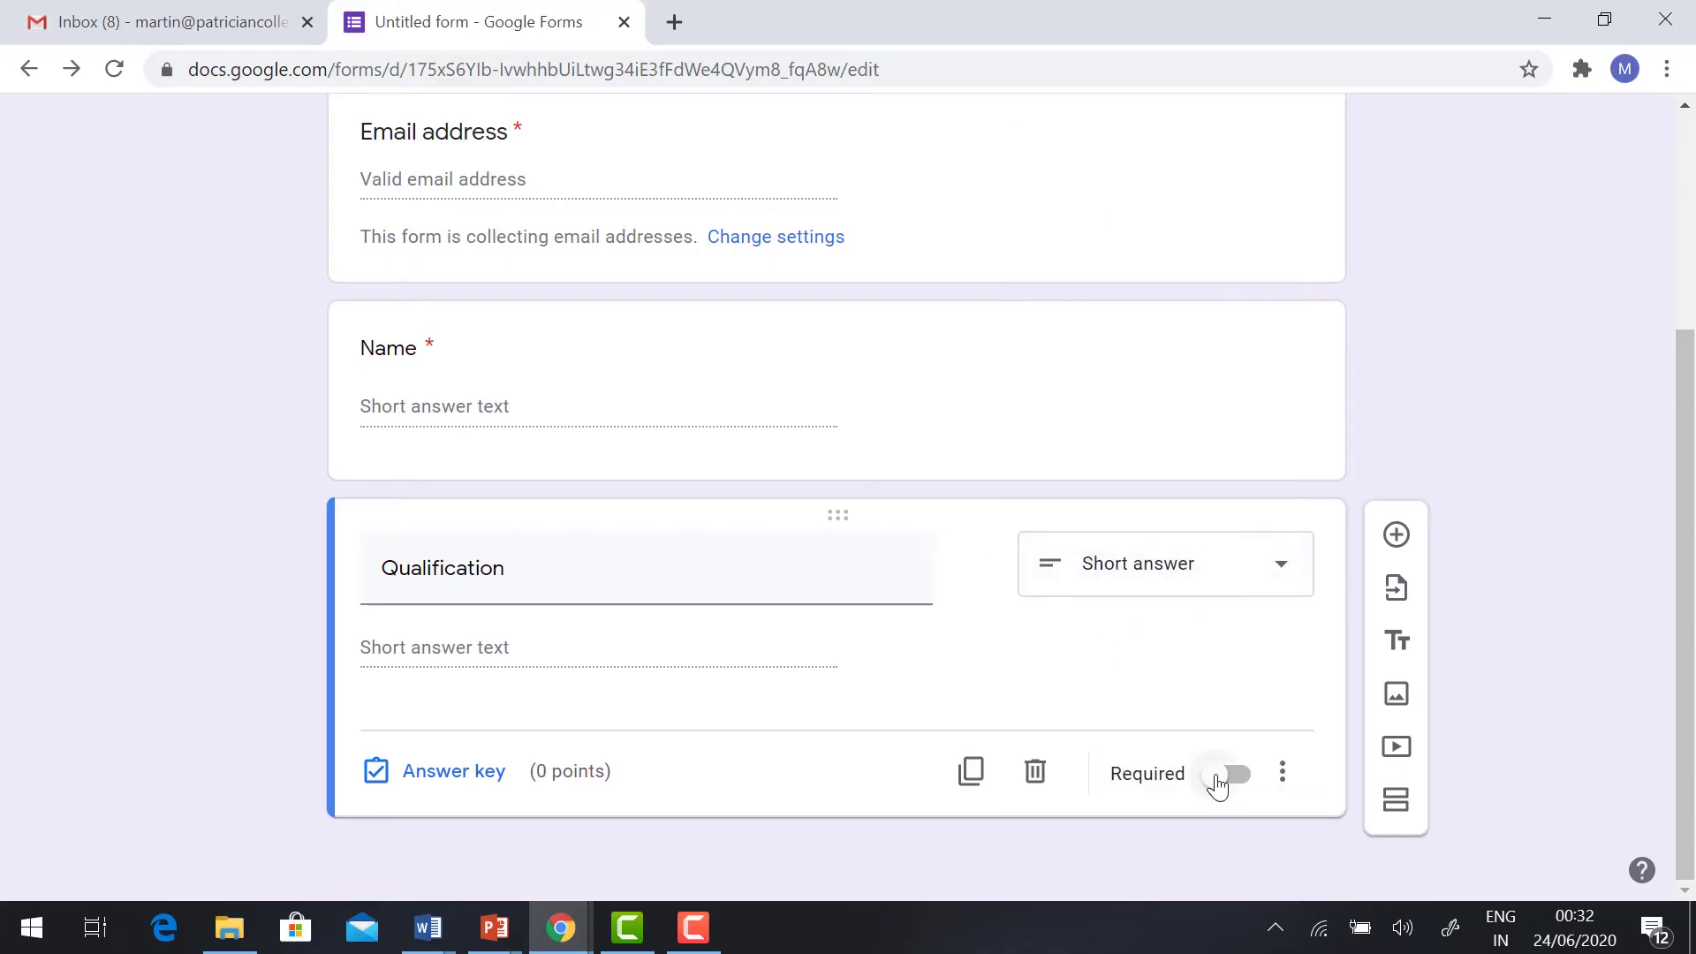
{"action": "left_click", "coordinate": [1224, 775]}
{"action": "scroll", "coordinate": [608, 336], "scroll_direction": "up", "scroll_amount": 3}
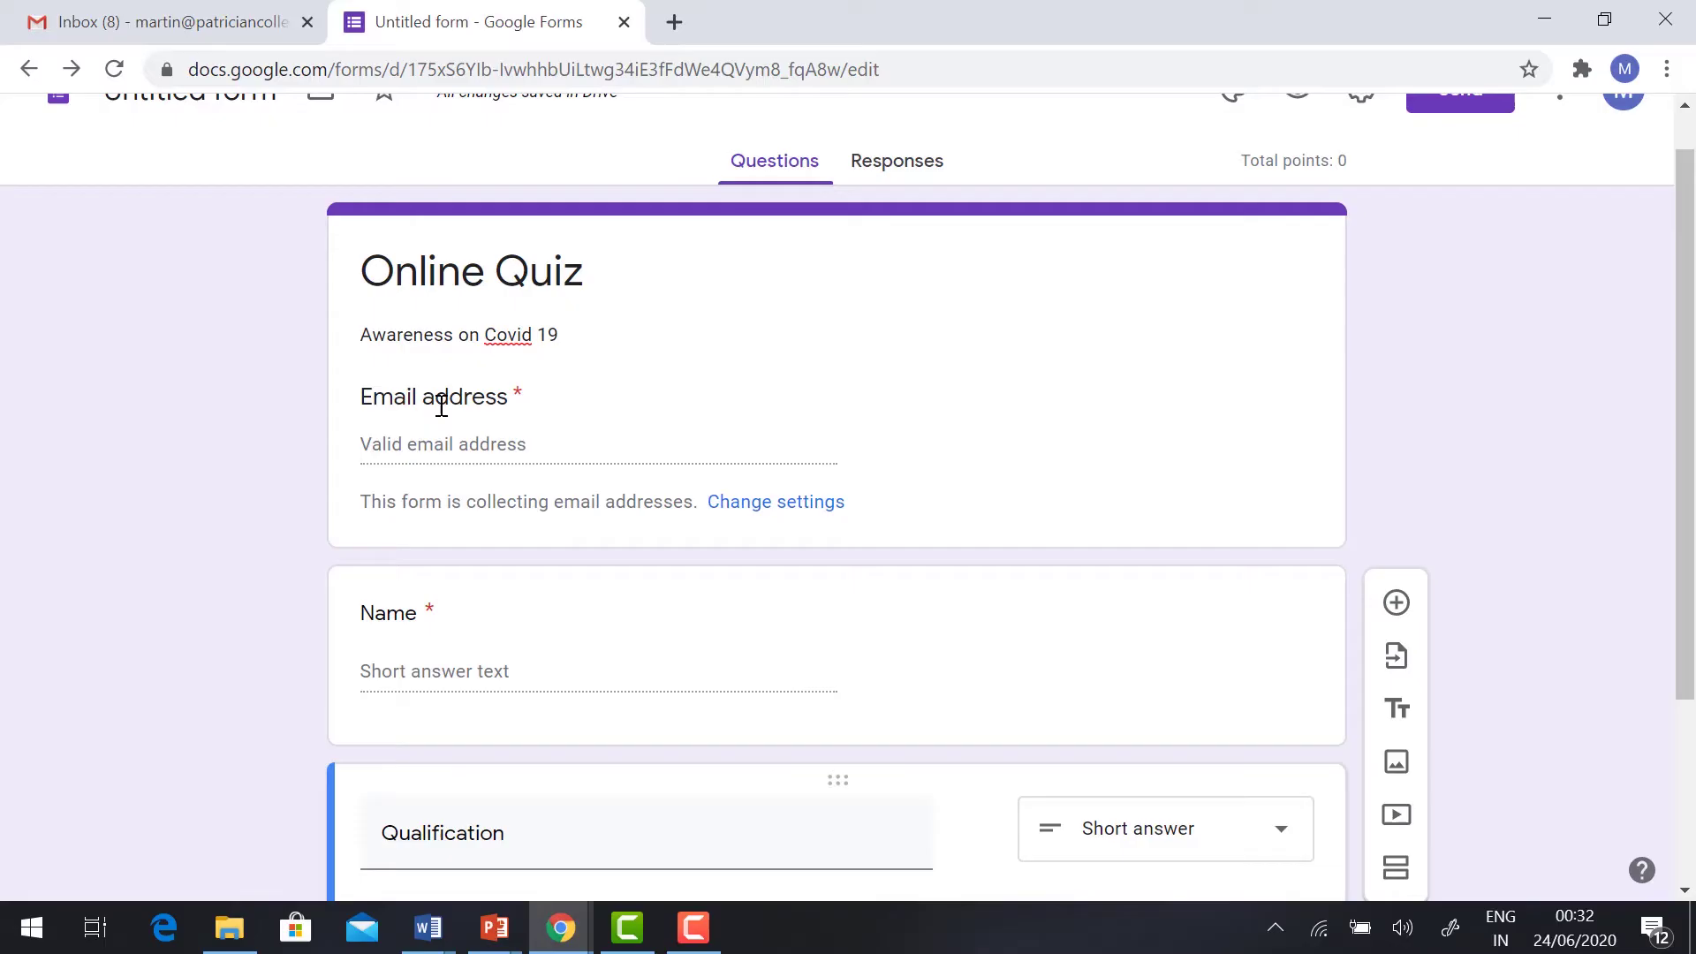
{"action": "scroll", "coordinate": [443, 397], "scroll_direction": "down", "scroll_amount": 3}
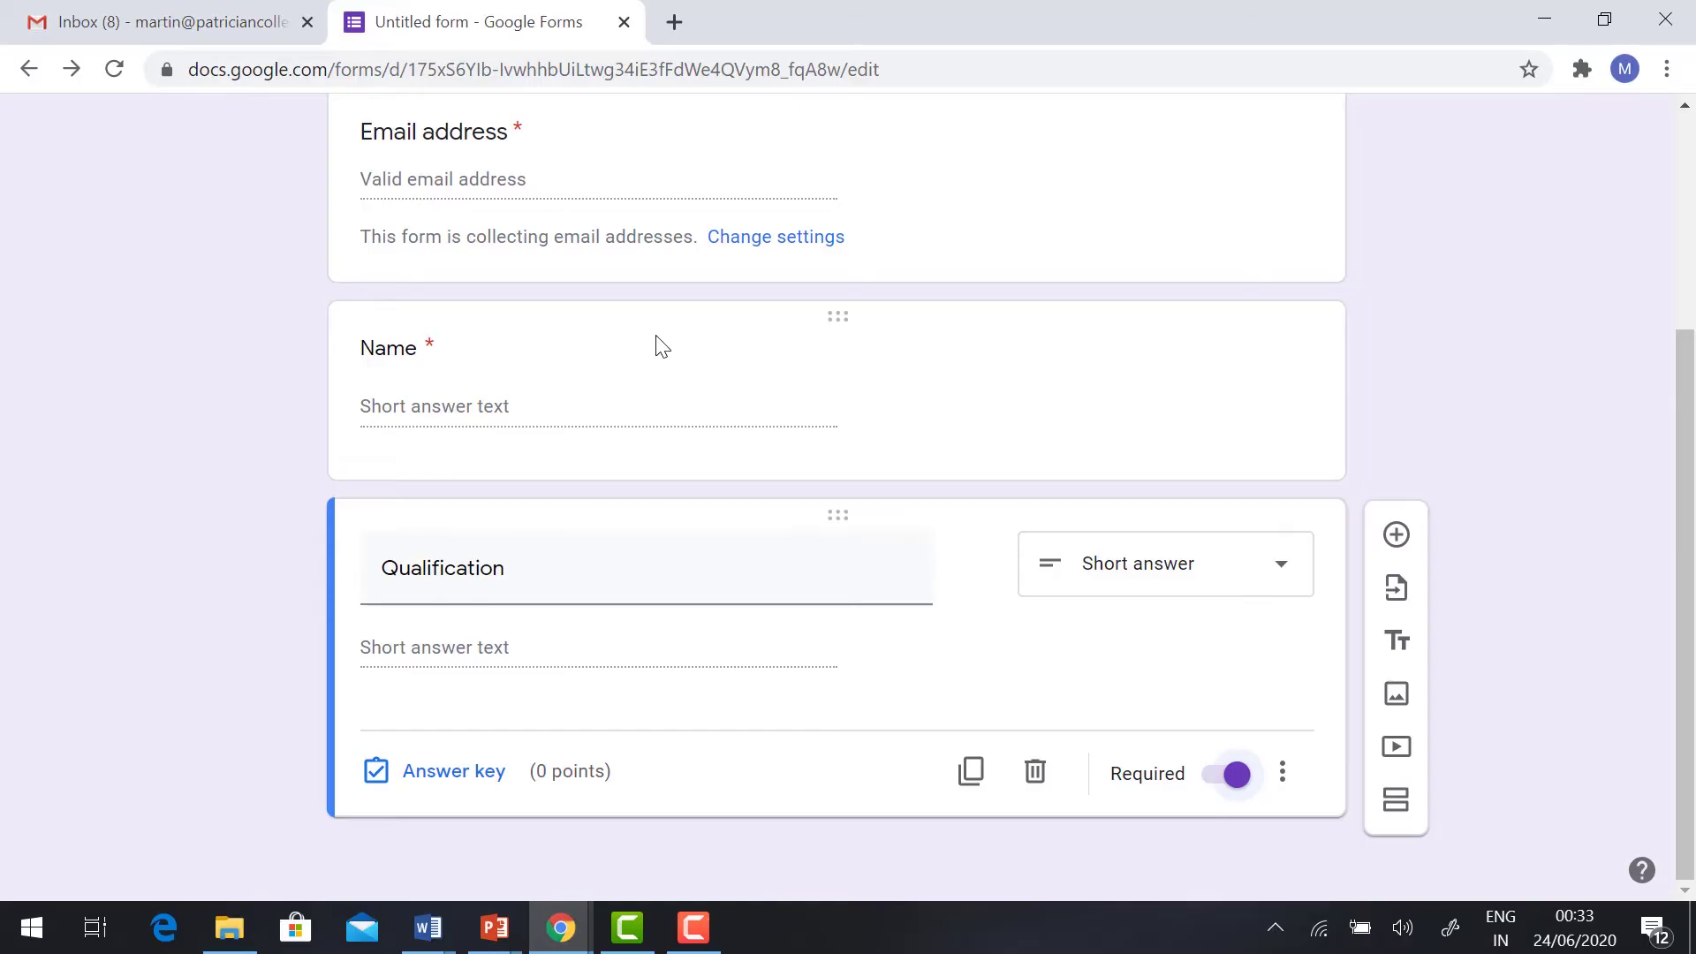
Step: Add a second section titled 'Let's Start'
{"action": "left_click", "coordinate": [1396, 802]}
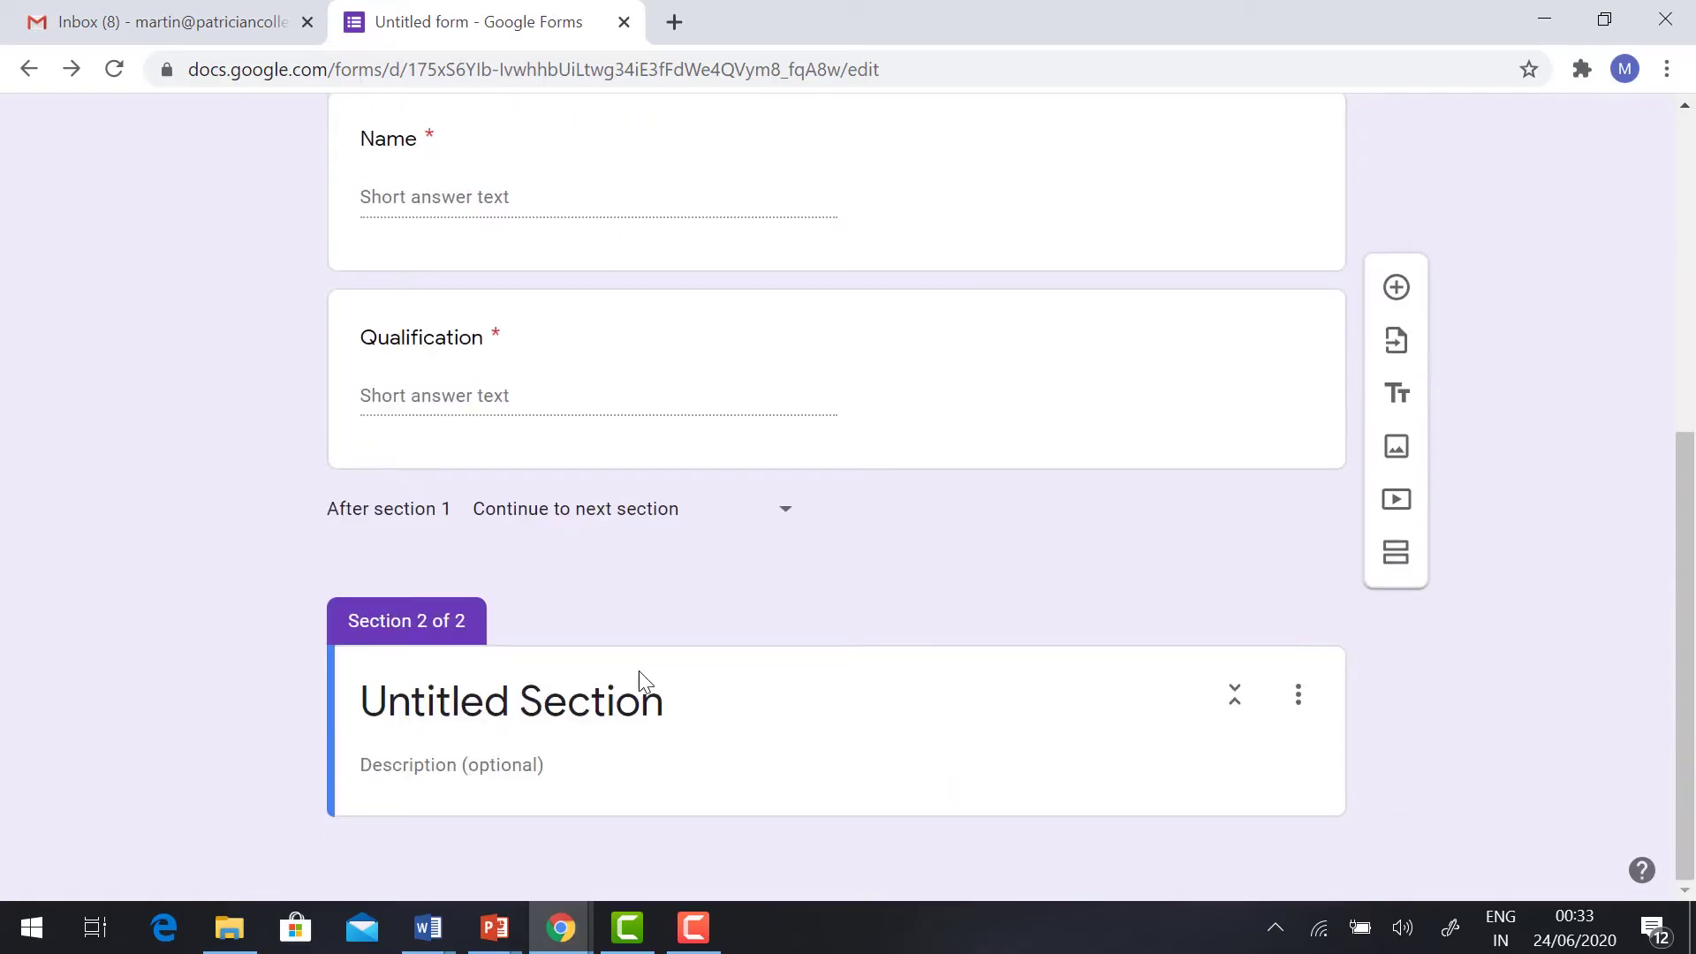
{"action": "left_click", "coordinate": [545, 704]}
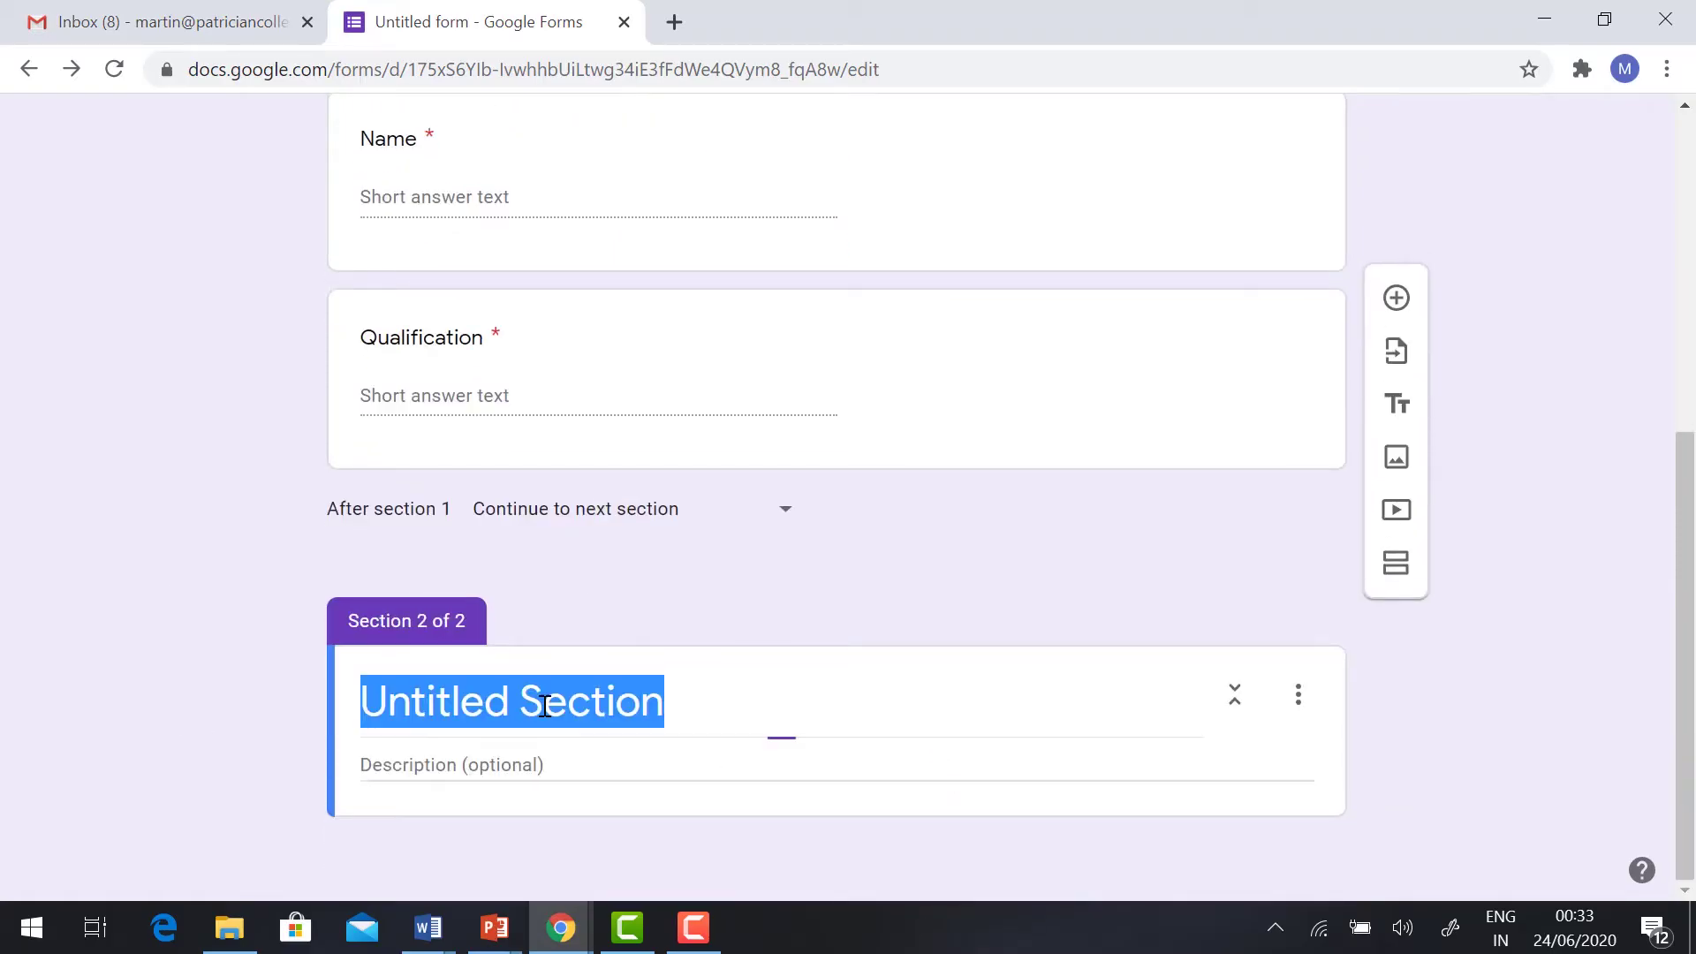
{"action": "type", "text": "Lets"}
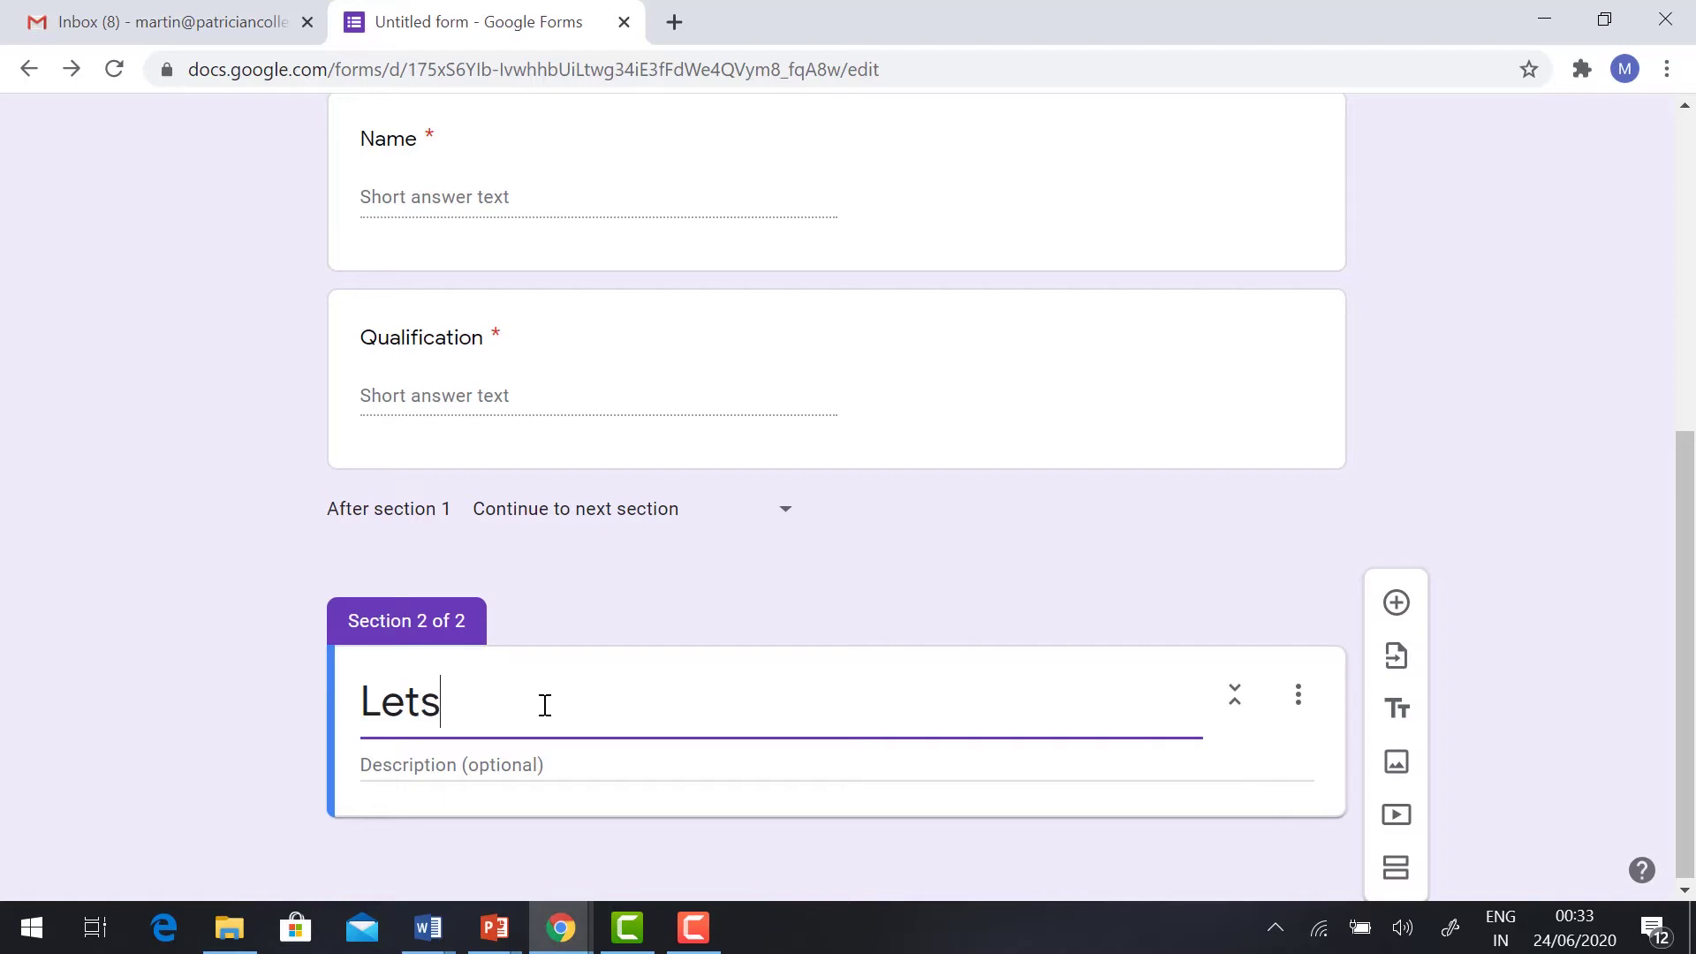
{"action": "key", "text": "BackSpace"}
{"action": "type", "text": "'s Start"}
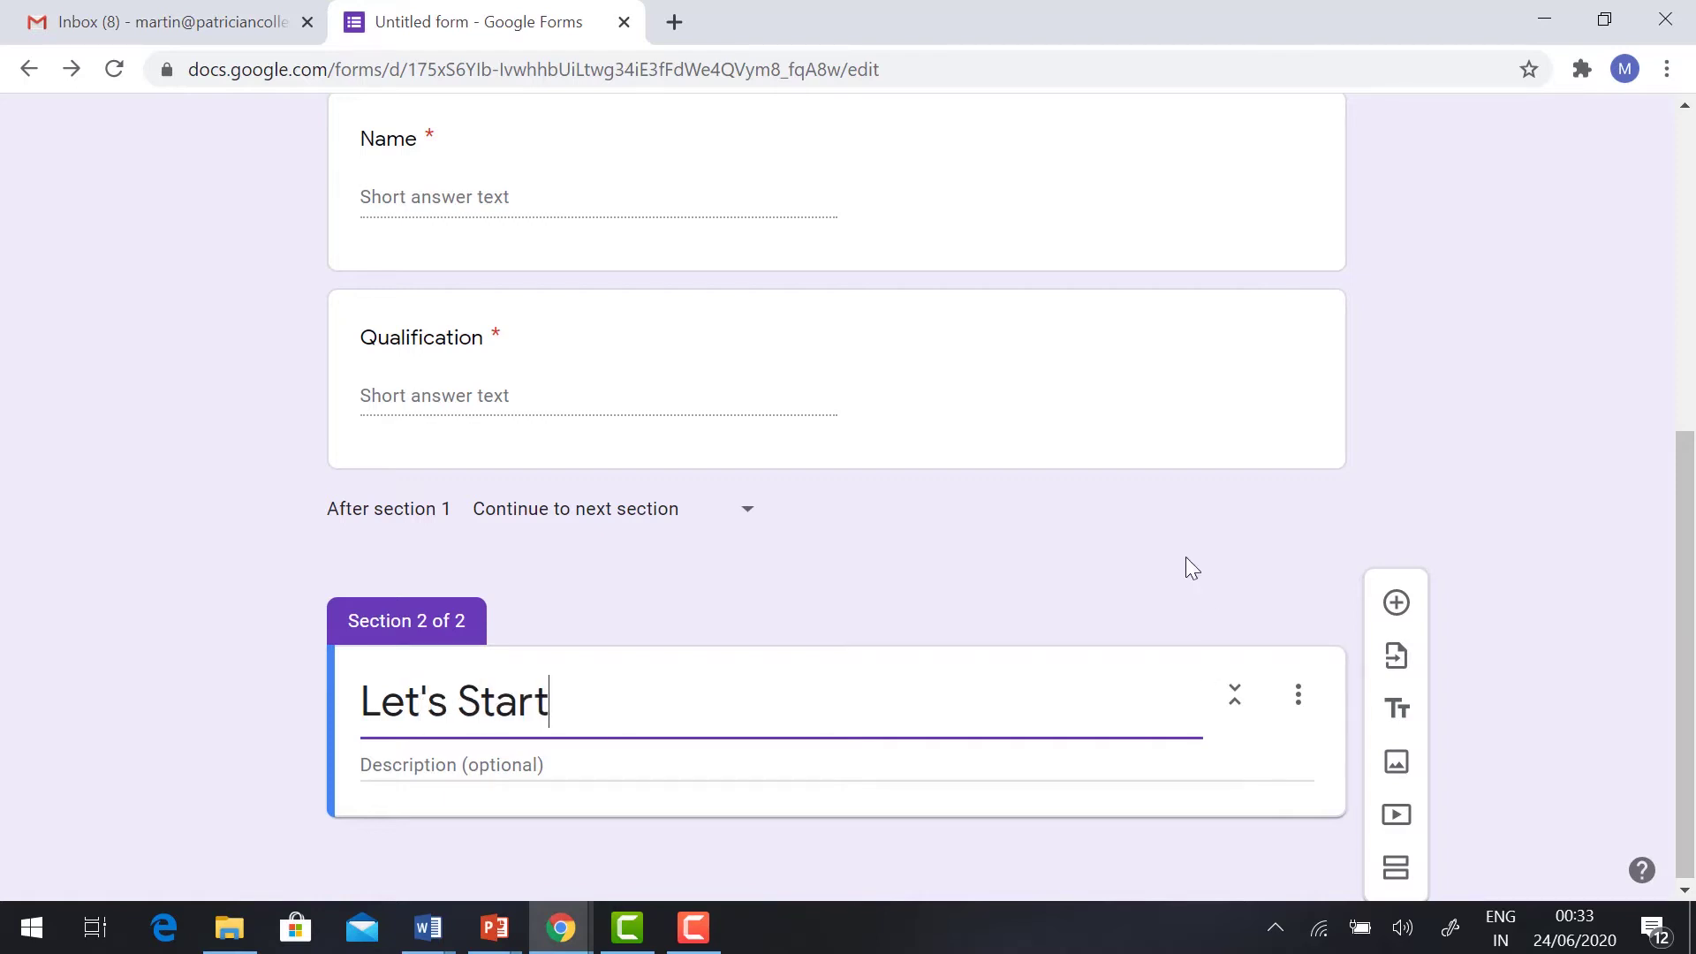
Step: Add a question to the section with China as the correct answer, worth 25 points
{"action": "left_click", "coordinate": [1397, 603]}
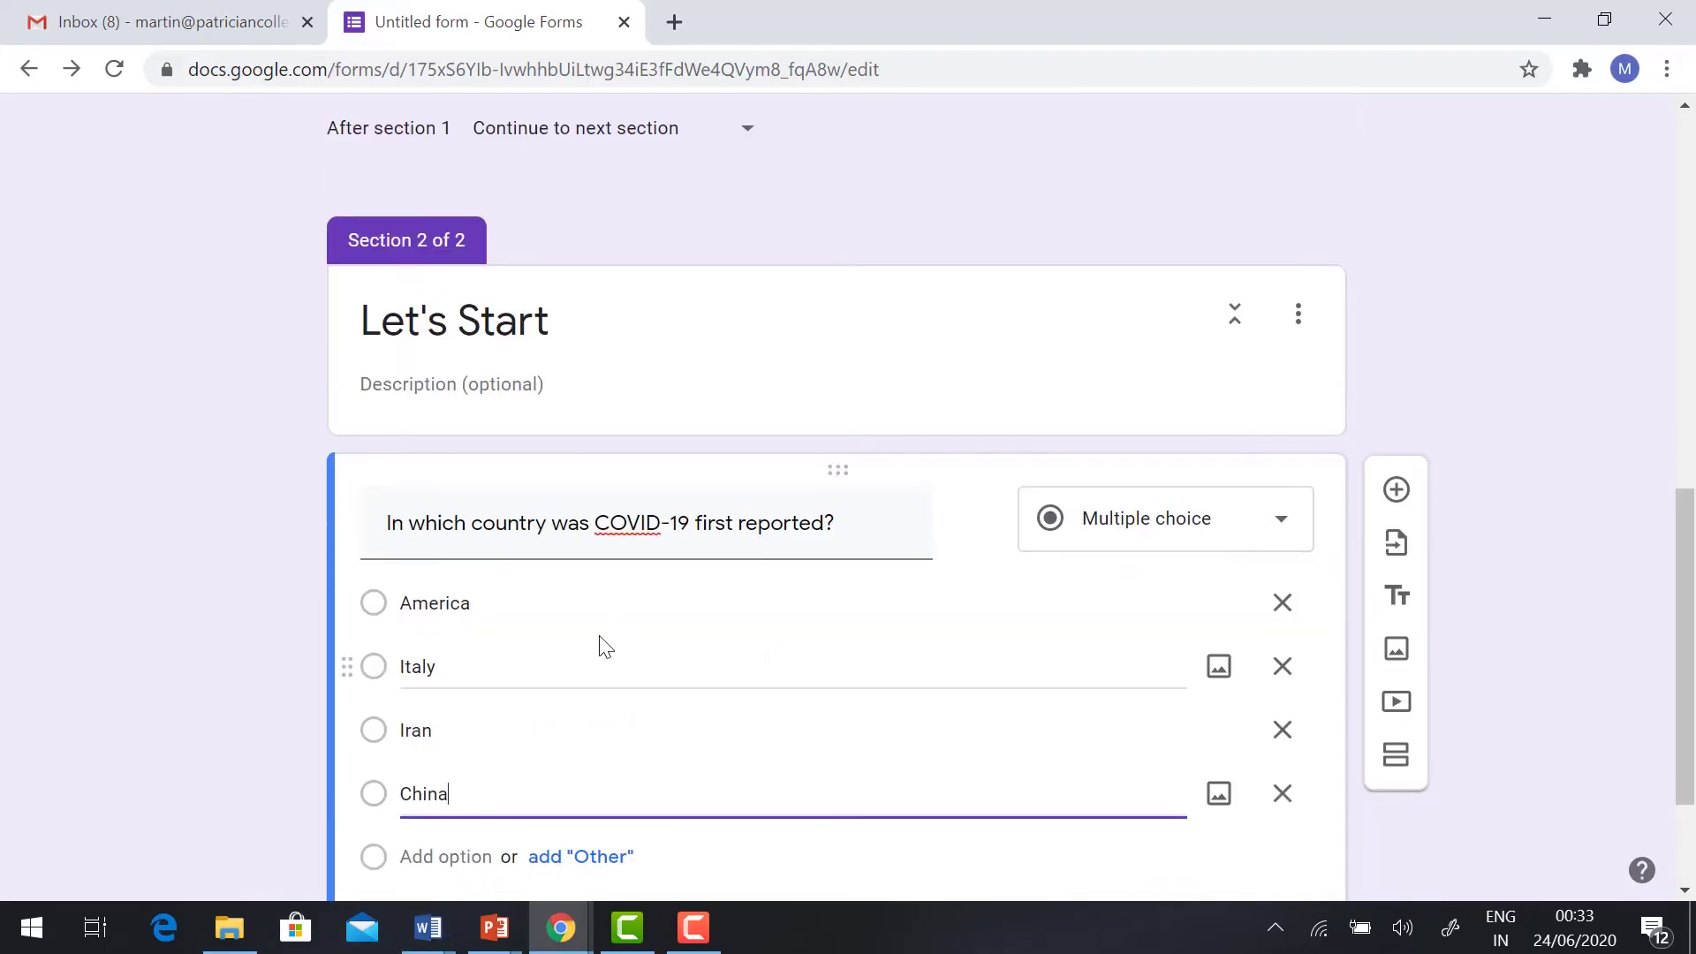
{"action": "scroll", "coordinate": [605, 648], "scroll_direction": "down", "scroll_amount": 1}
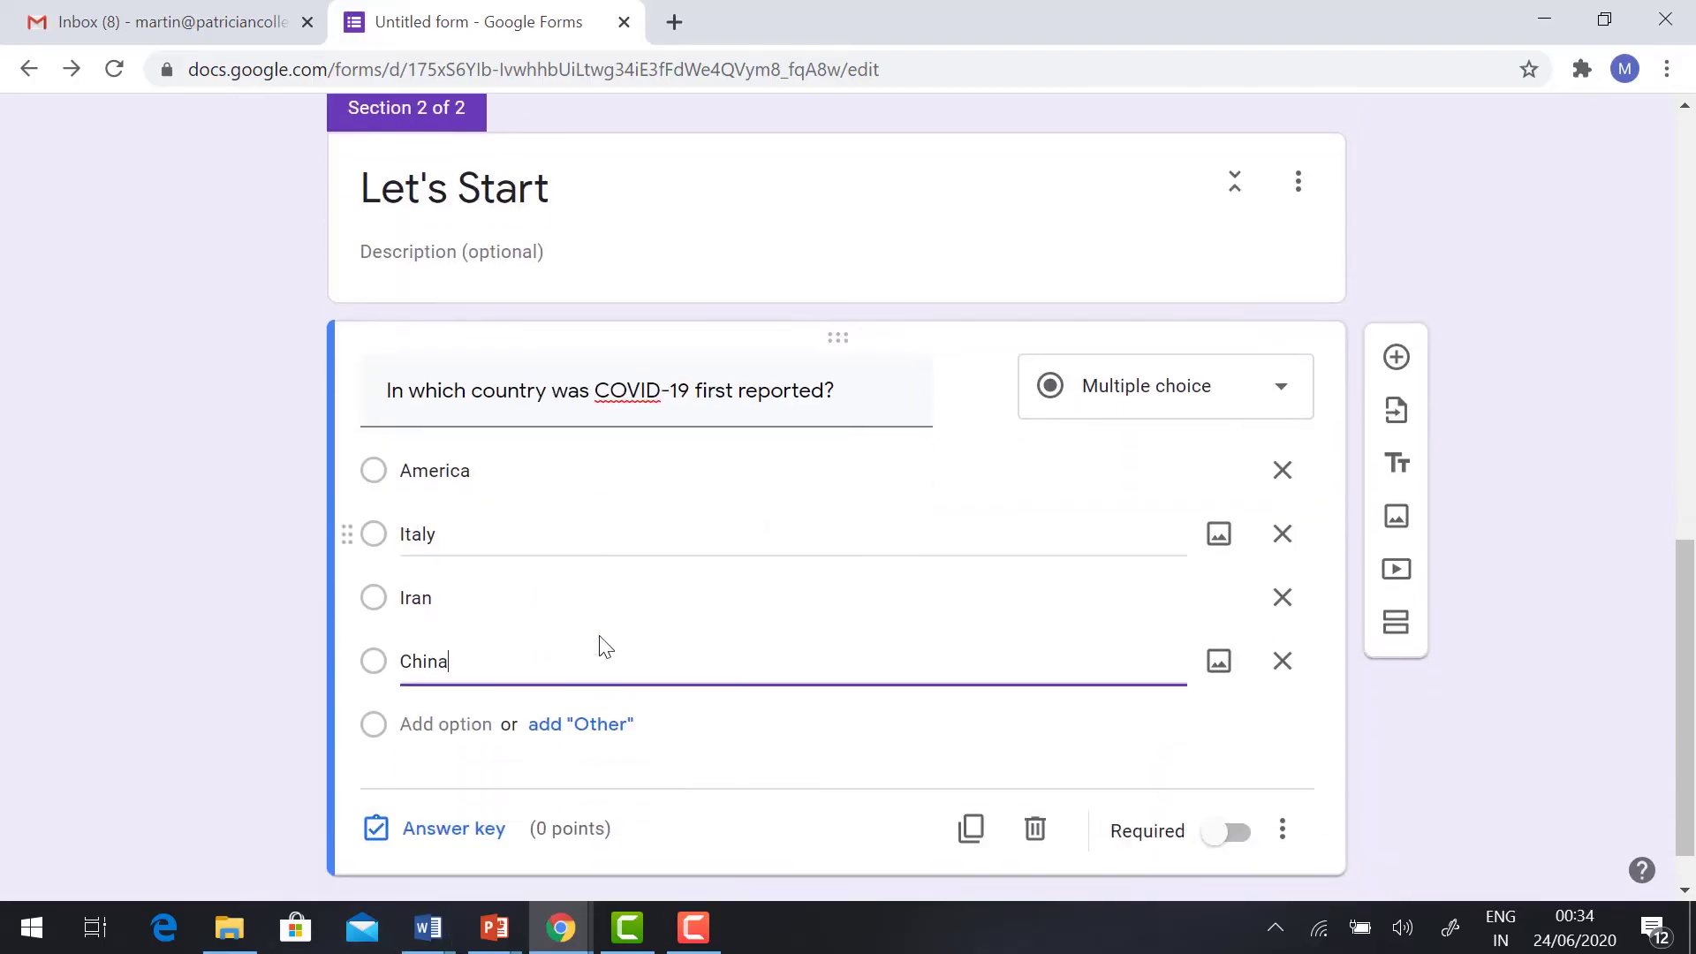
{"action": "left_click", "coordinate": [455, 830]}
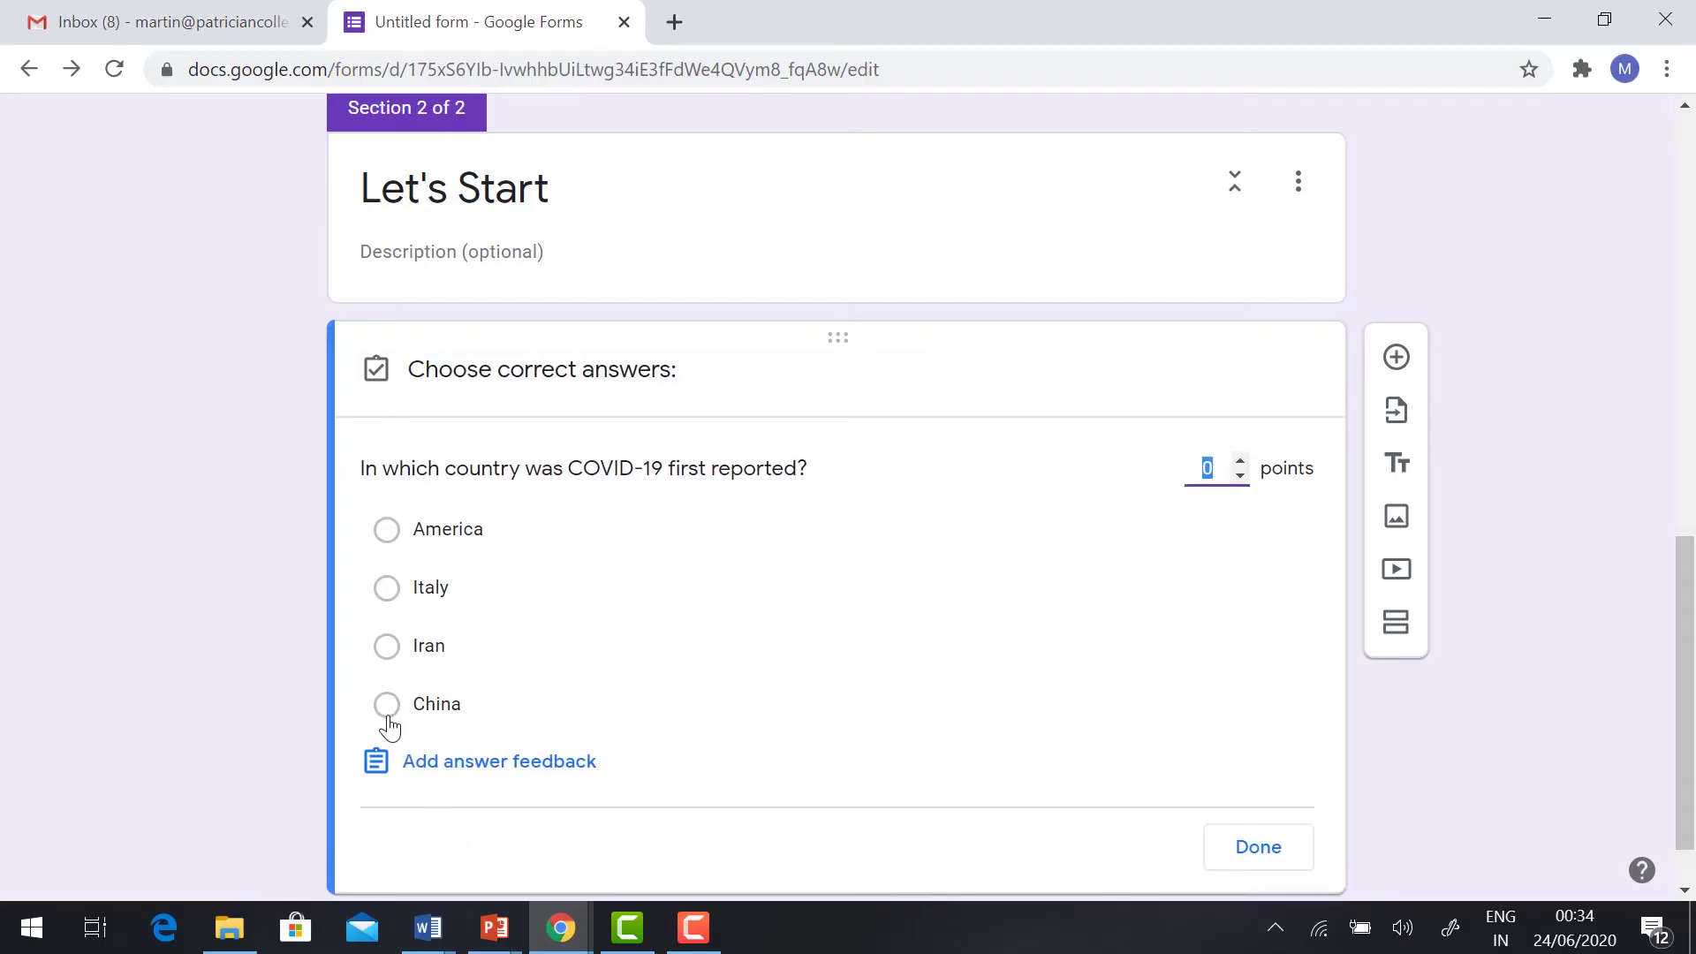
{"action": "left_click", "coordinate": [386, 717]}
{"action": "left_click", "coordinate": [1225, 461]}
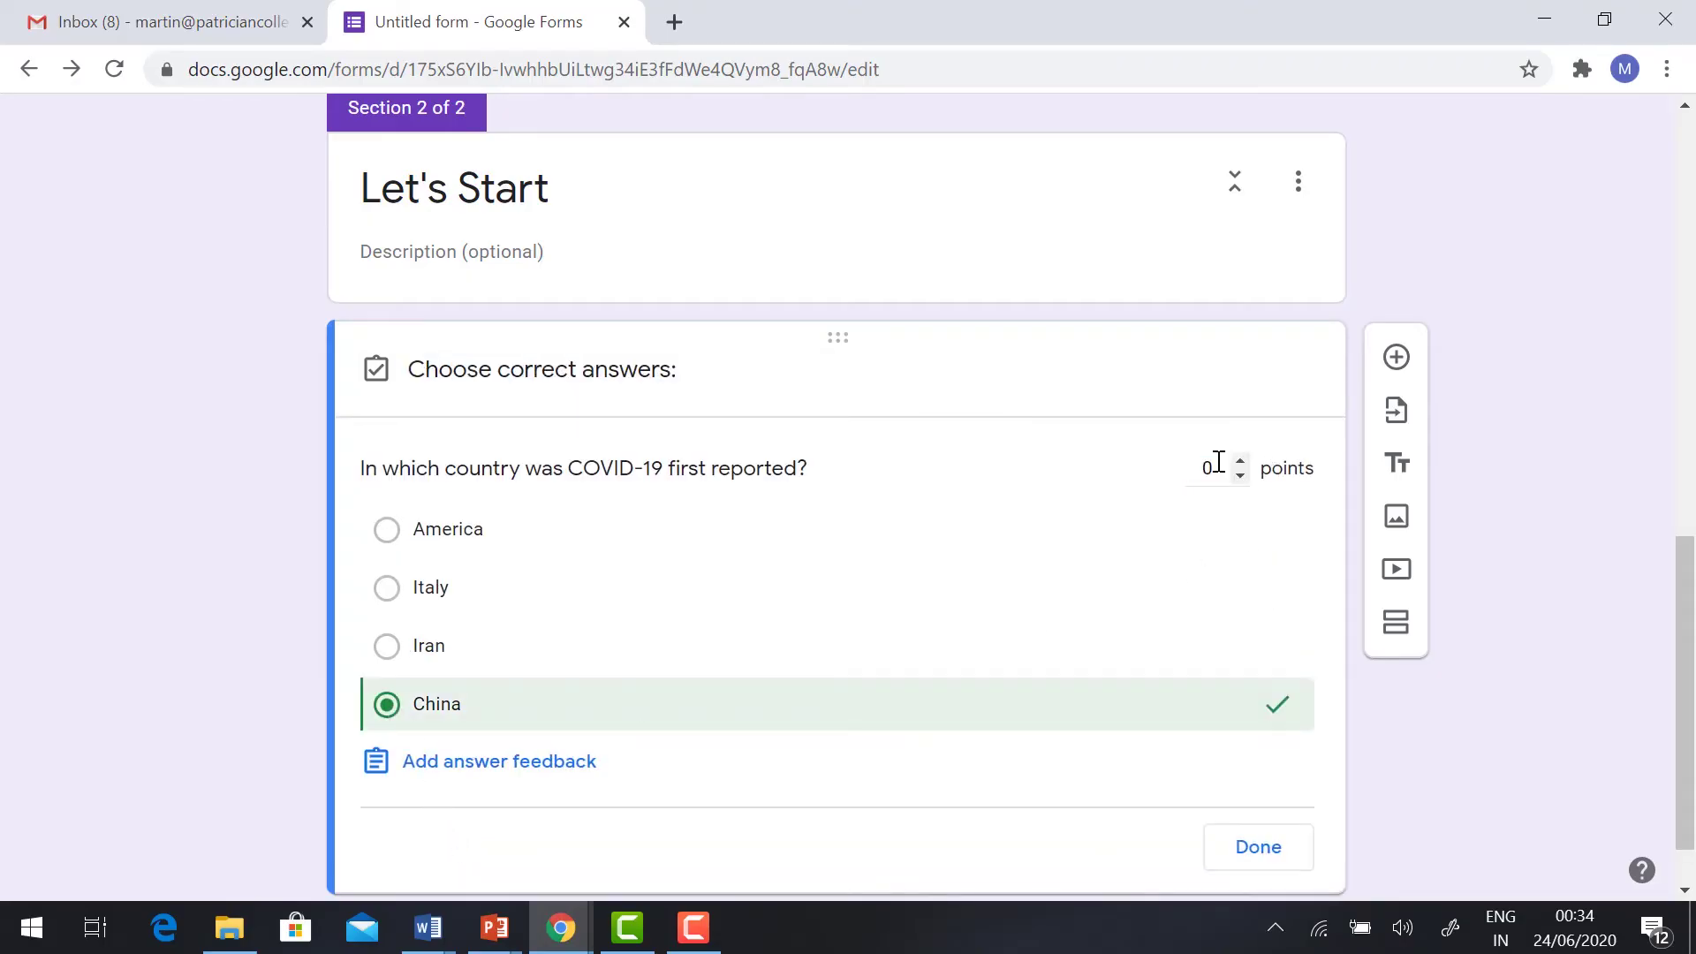
{"action": "type", "text": "25"}
{"action": "scroll", "coordinate": [1096, 653], "scroll_direction": "down", "scroll_amount": 1}
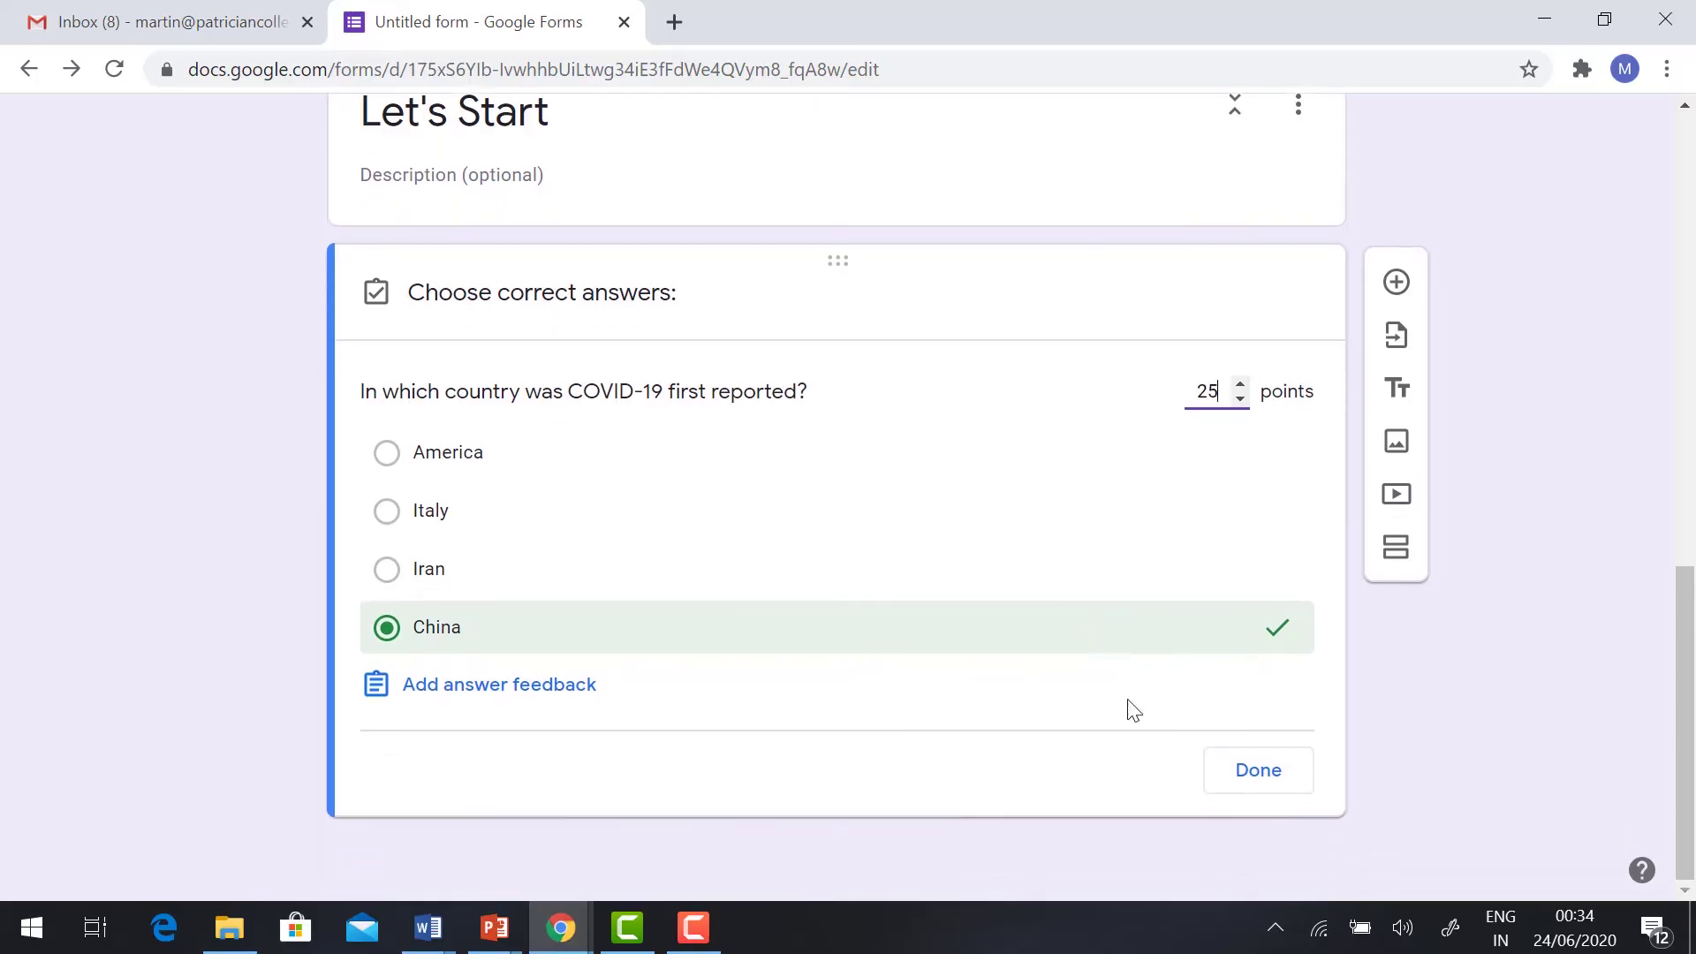
{"action": "left_click", "coordinate": [1269, 781]}
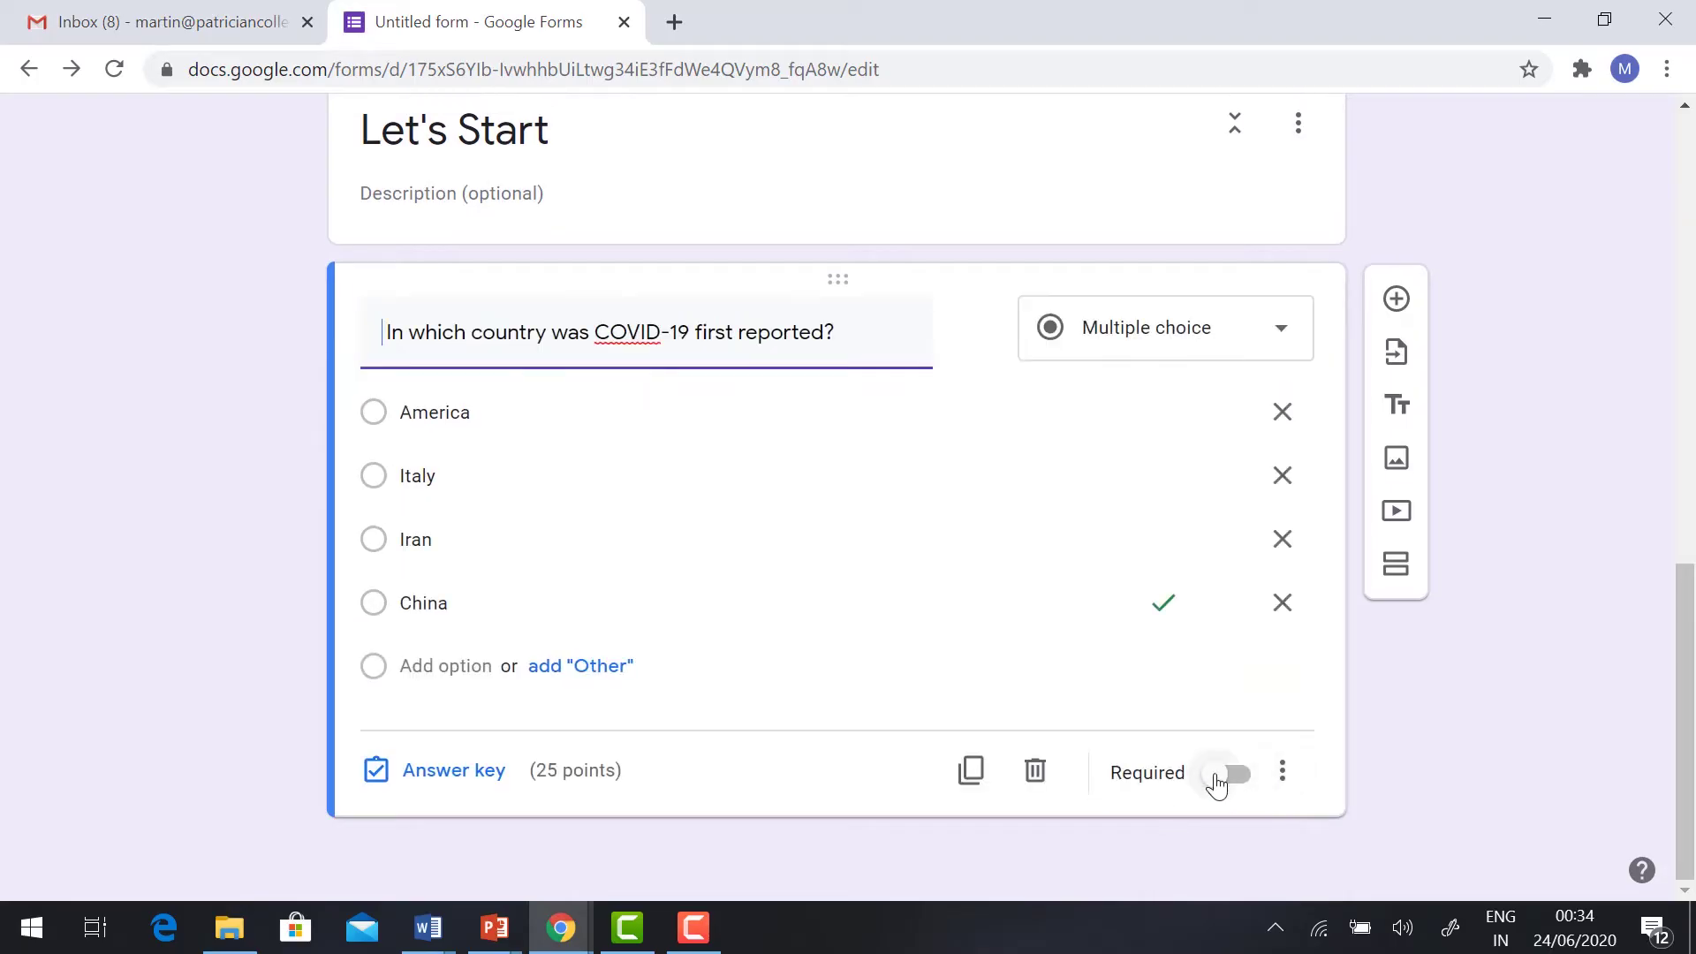
Step: Require the first question, then add 'What is COVID-19' keyed to 'Name of the Virus' for 25 points
{"action": "left_click", "coordinate": [1227, 775]}
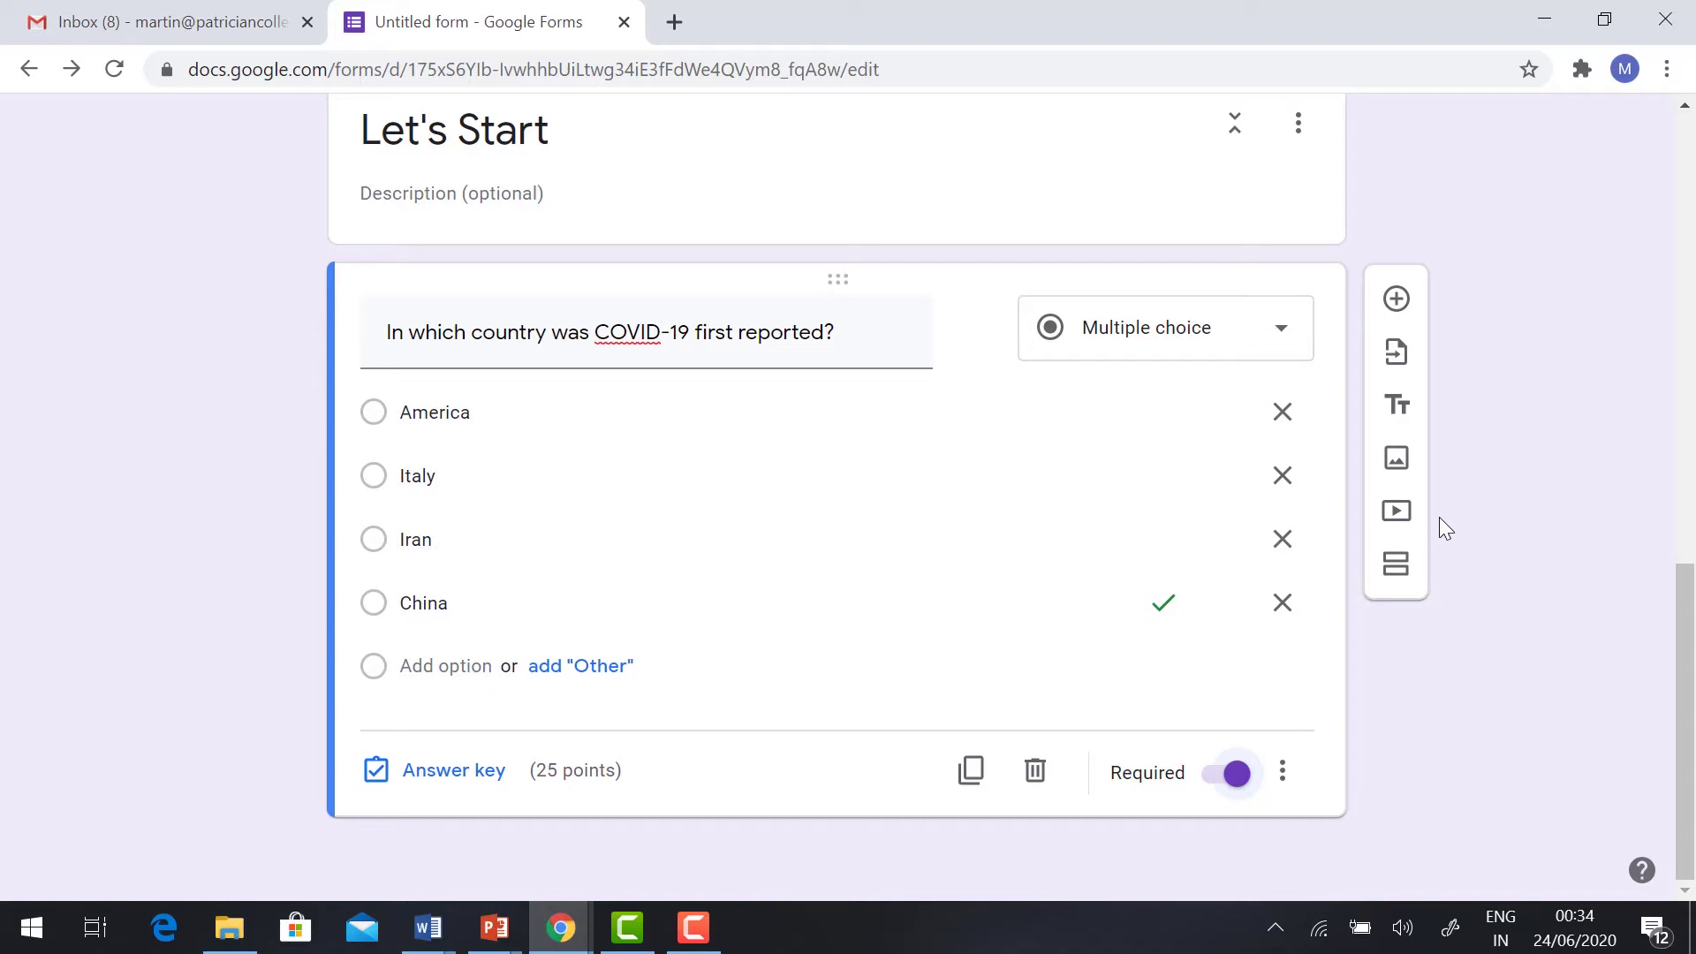
{"action": "left_click", "coordinate": [1396, 300]}
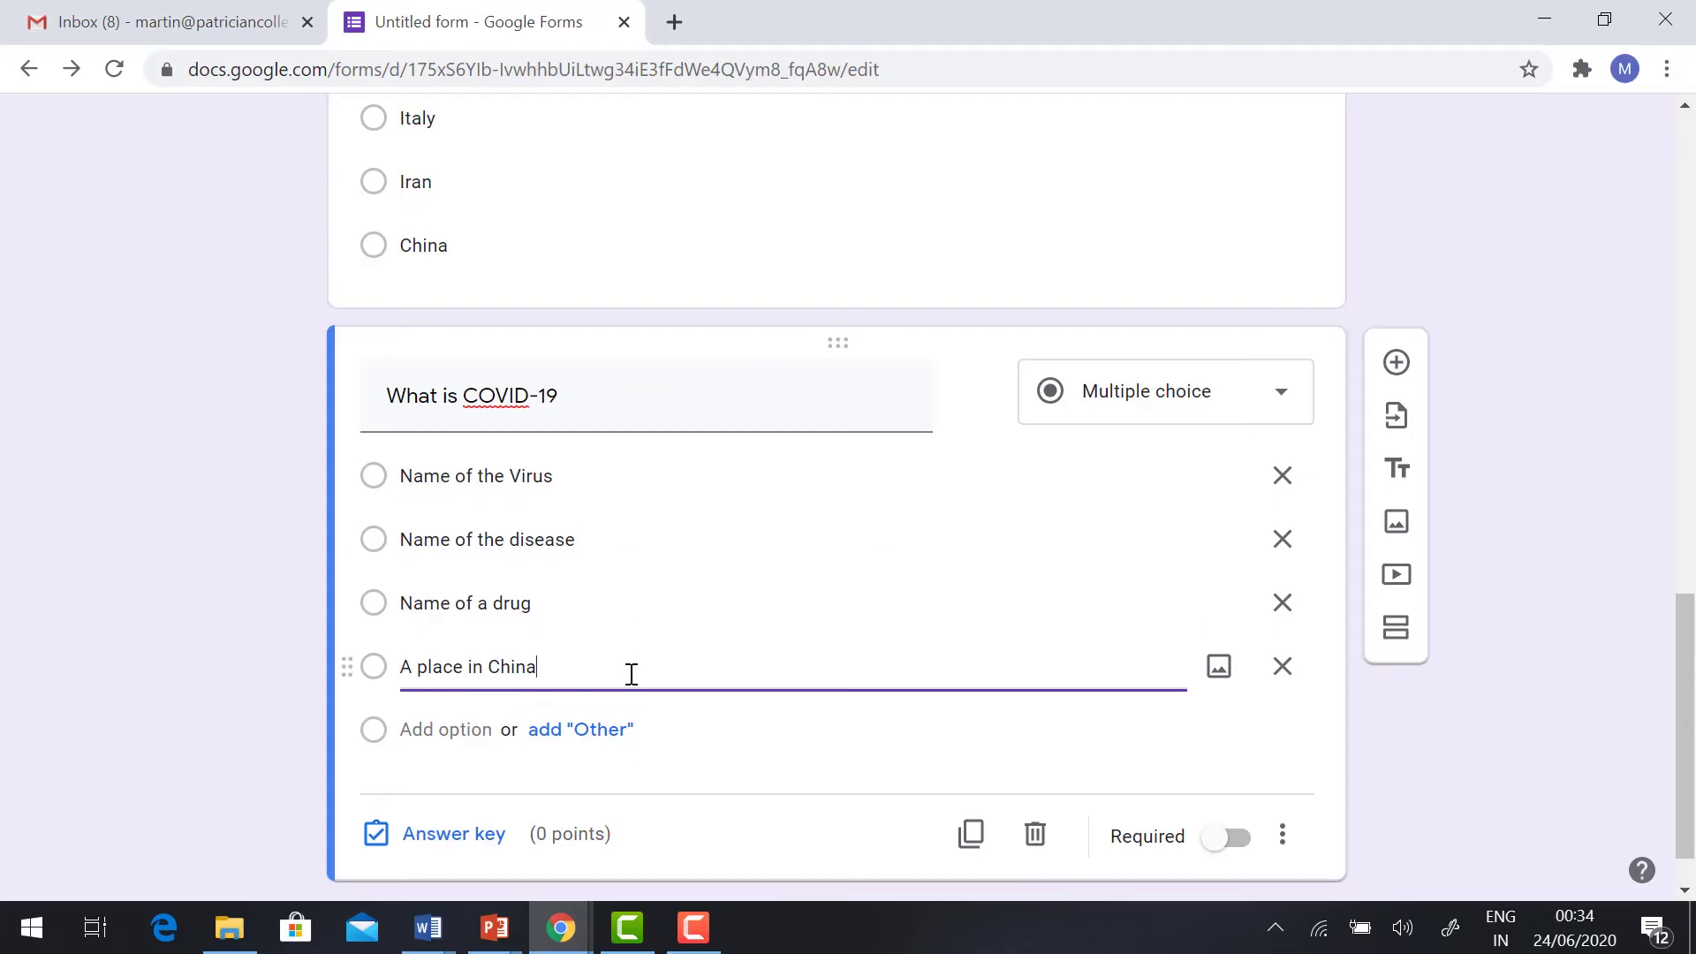
{"action": "left_click", "coordinate": [449, 834]}
{"action": "left_click", "coordinate": [388, 541]}
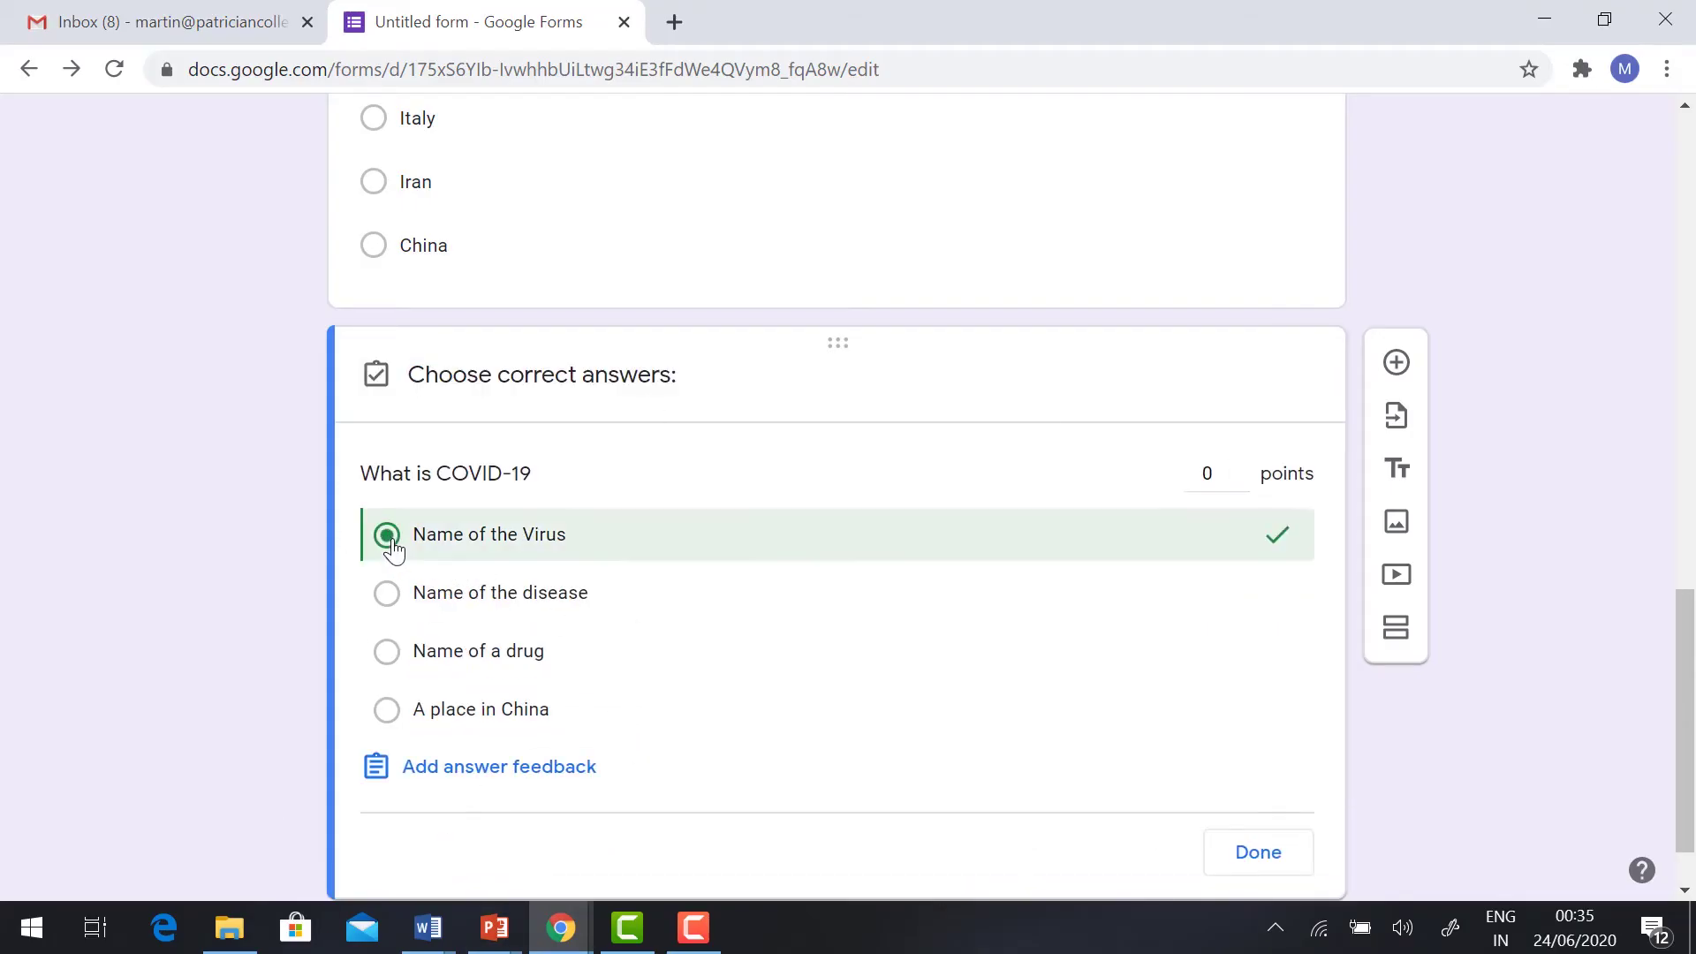
{"action": "left_click_drag", "start_coordinate": [1210, 473], "coordinate": [1184, 474]}
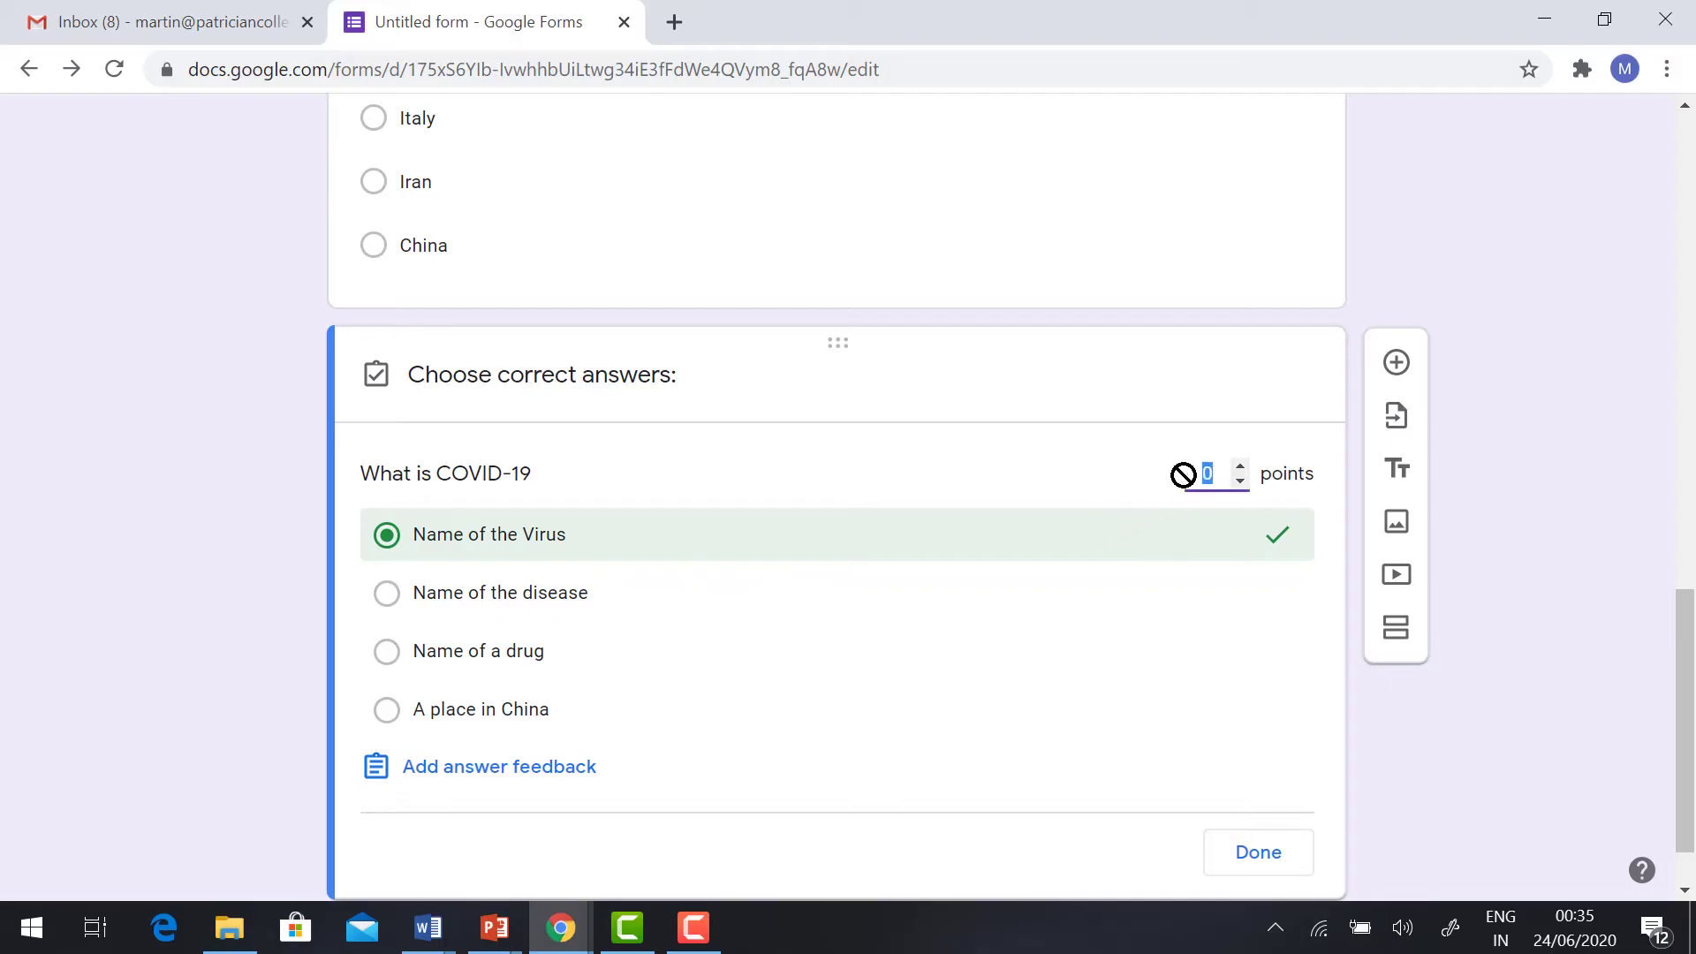
{"action": "type", "text": "25"}
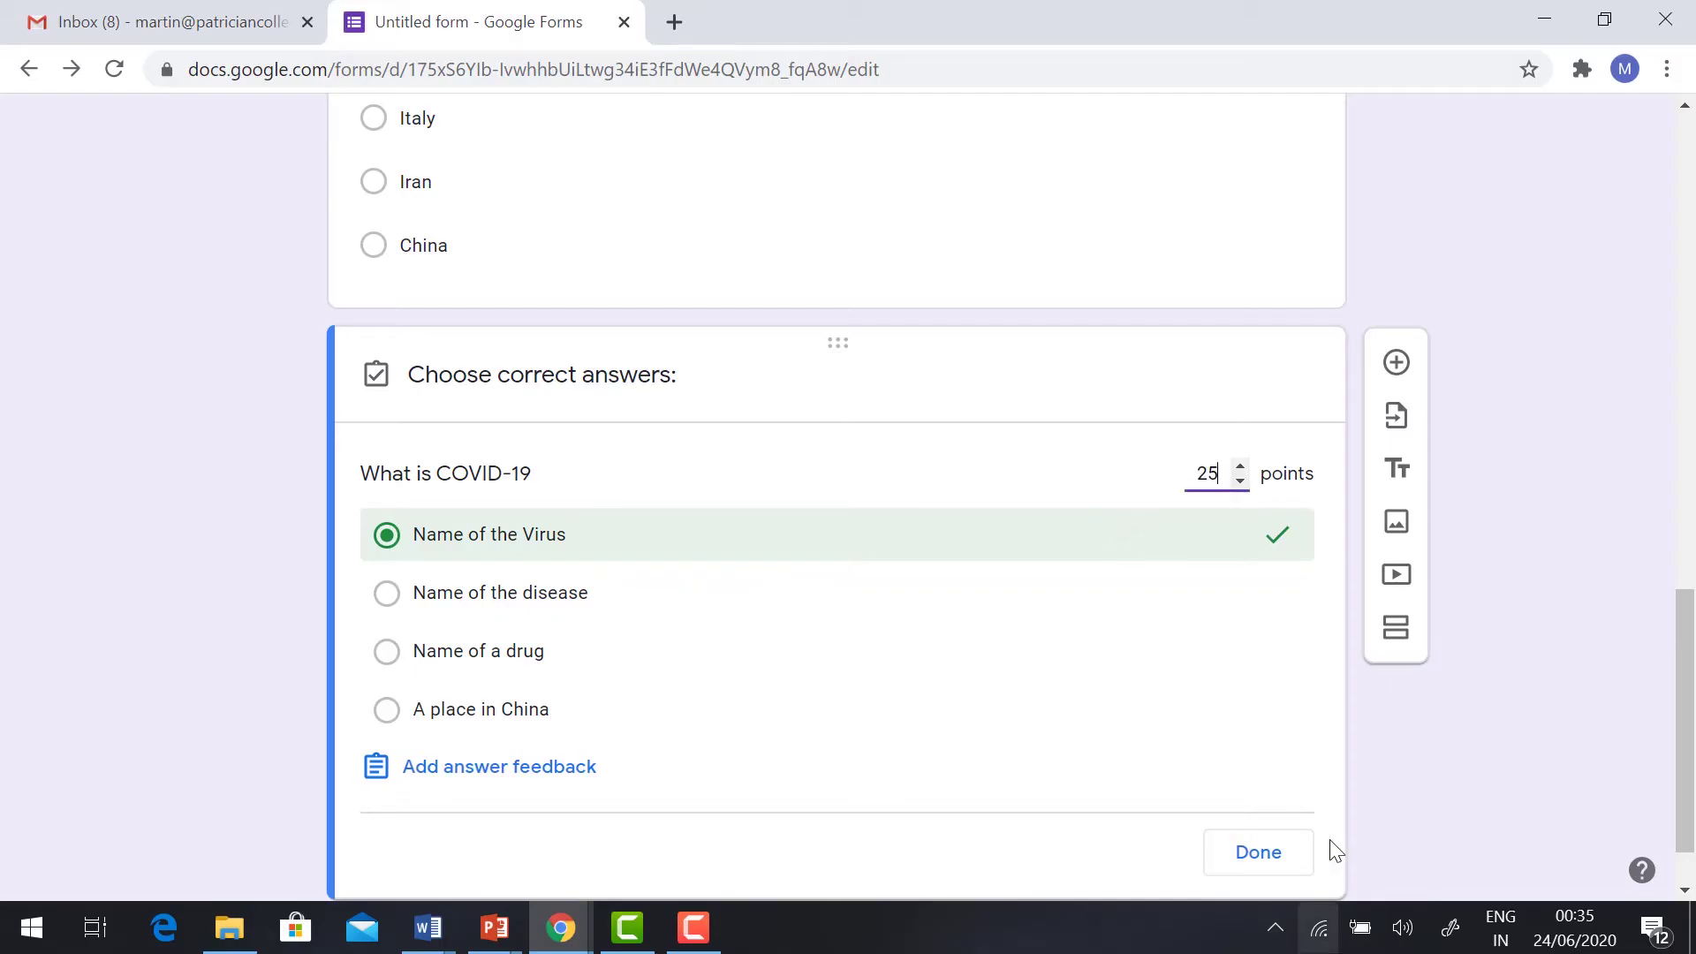
{"action": "left_click", "coordinate": [1236, 856]}
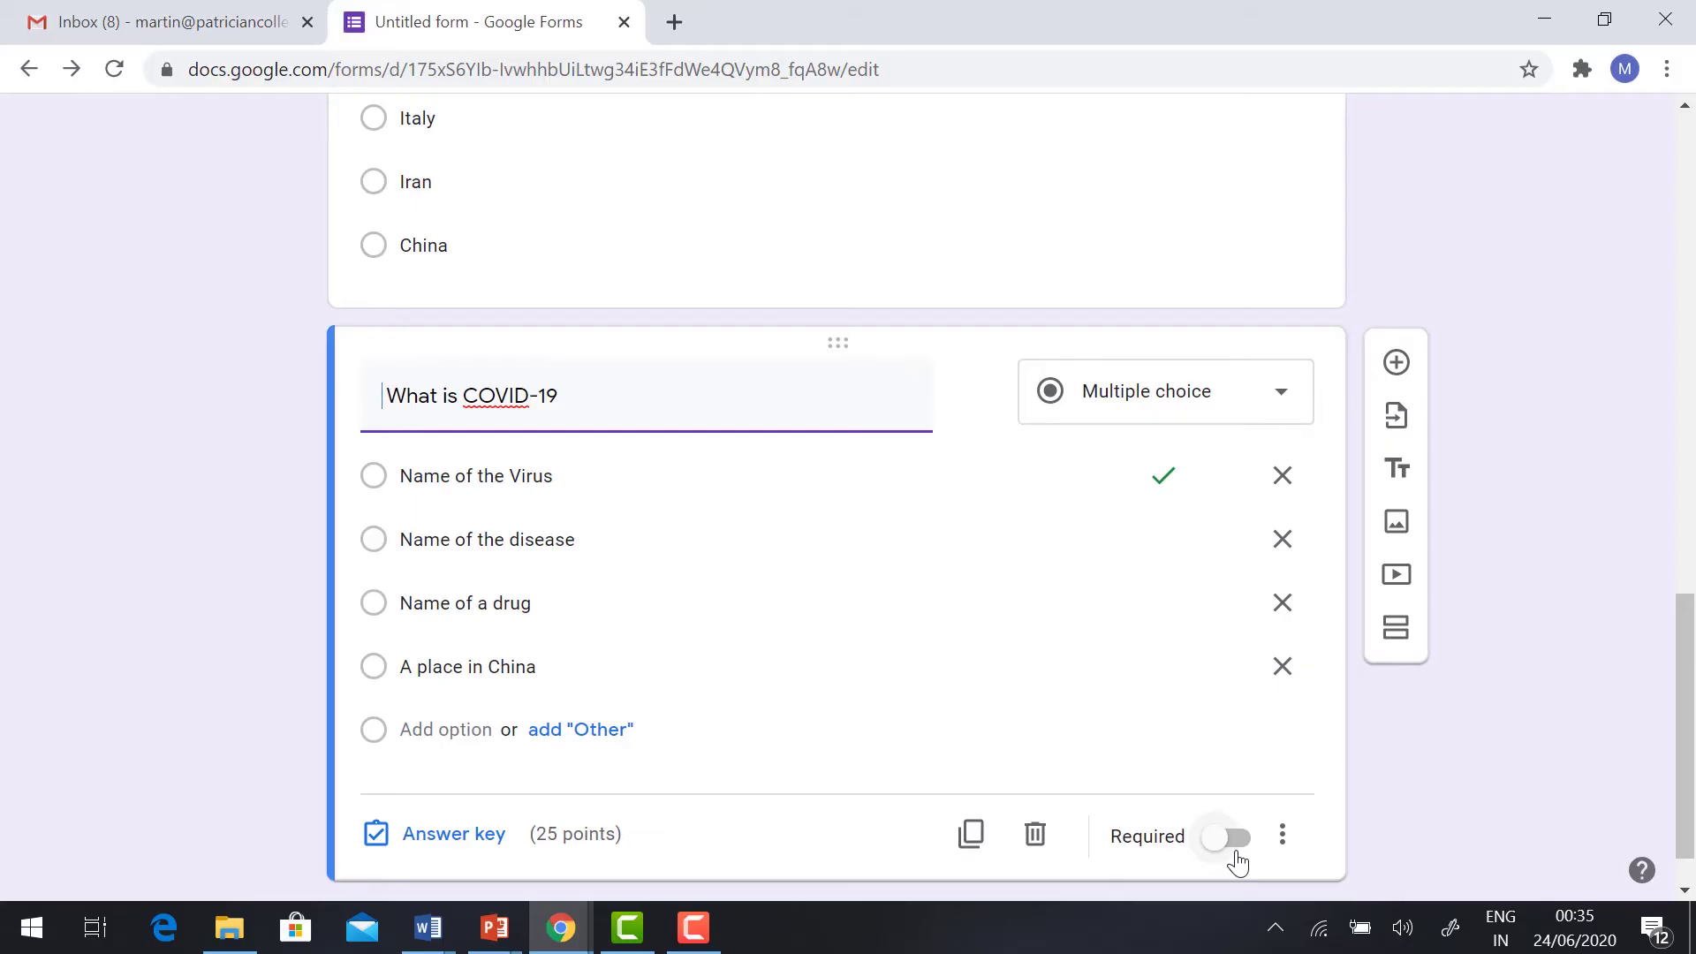
{"action": "scroll", "coordinate": [984, 689], "scroll_direction": "up", "scroll_amount": 2}
{"action": "scroll", "coordinate": [692, 674], "scroll_direction": "down", "scroll_amount": 3}
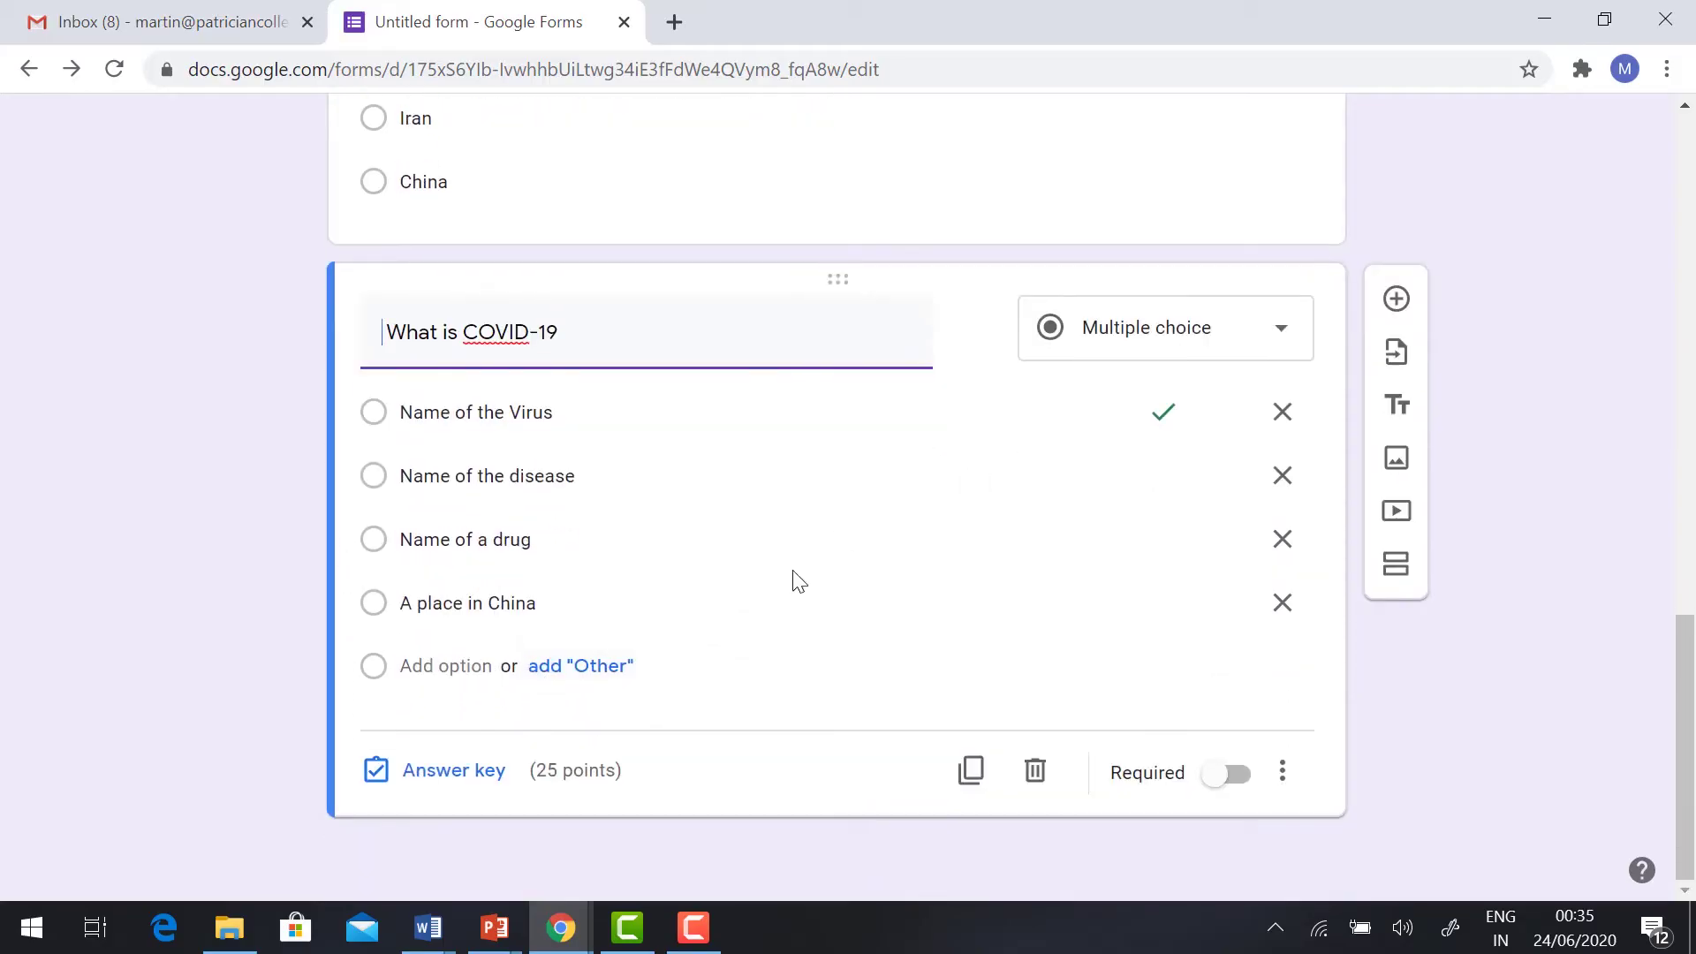
{"action": "scroll", "coordinate": [859, 591], "scroll_direction": "up", "scroll_amount": 18}
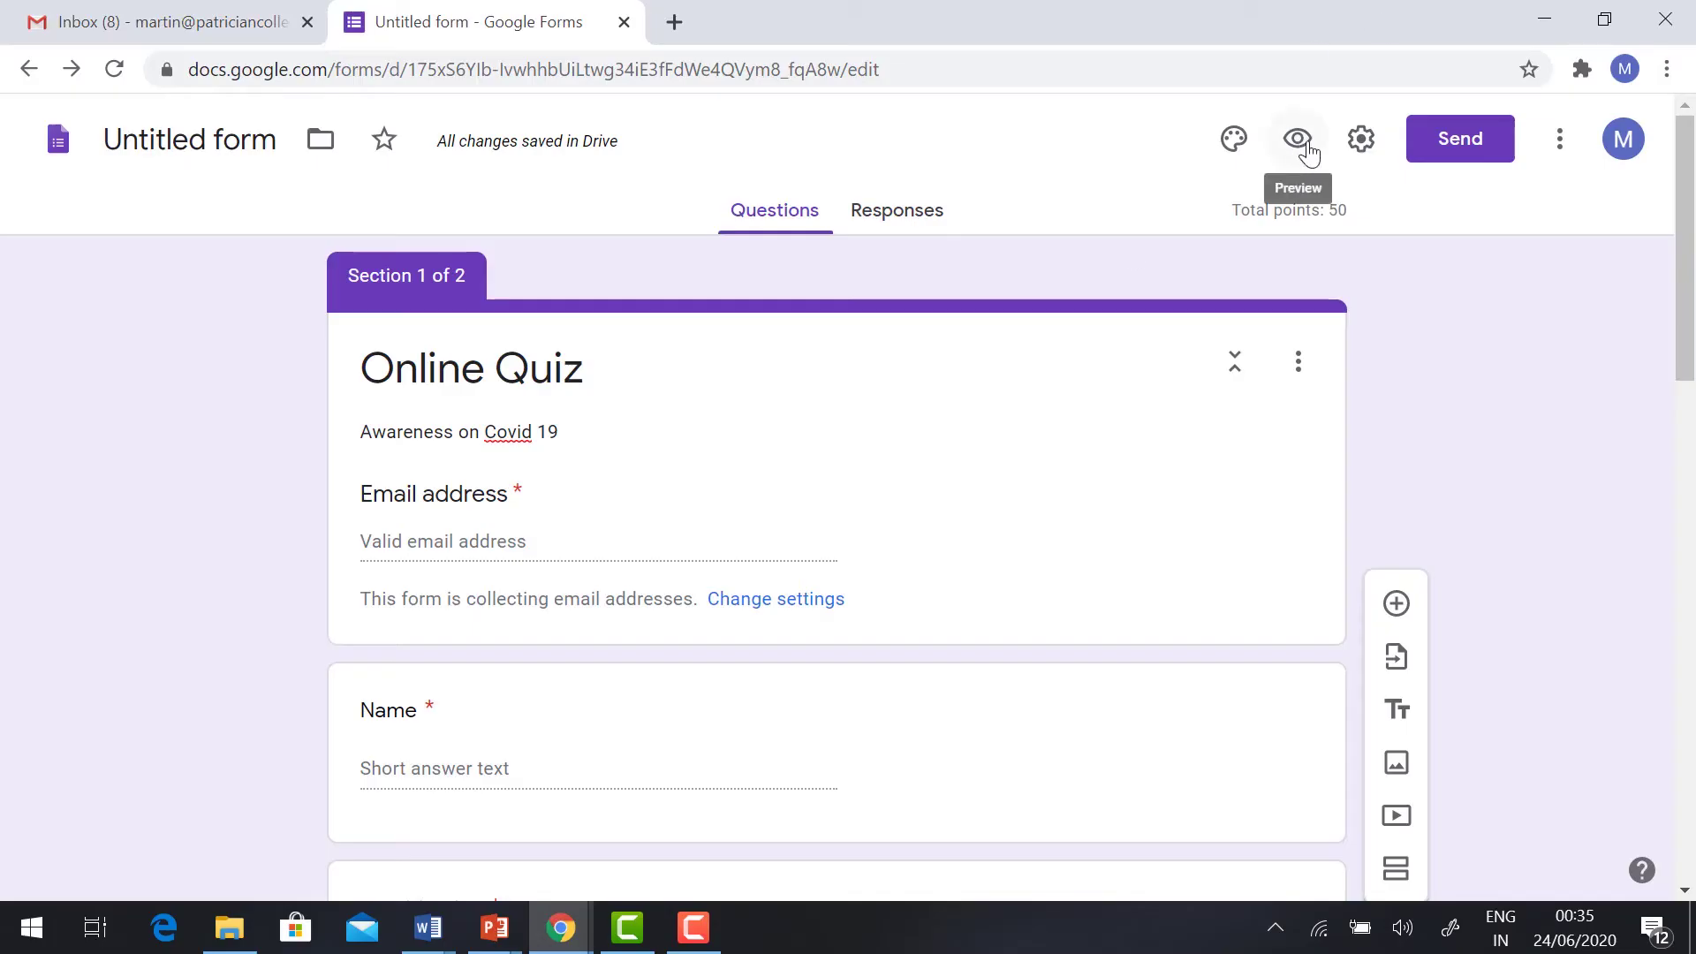
Step: Set the heart-shaped open-book image as the form header, giving a maroon theme
{"action": "left_click", "coordinate": [1237, 150]}
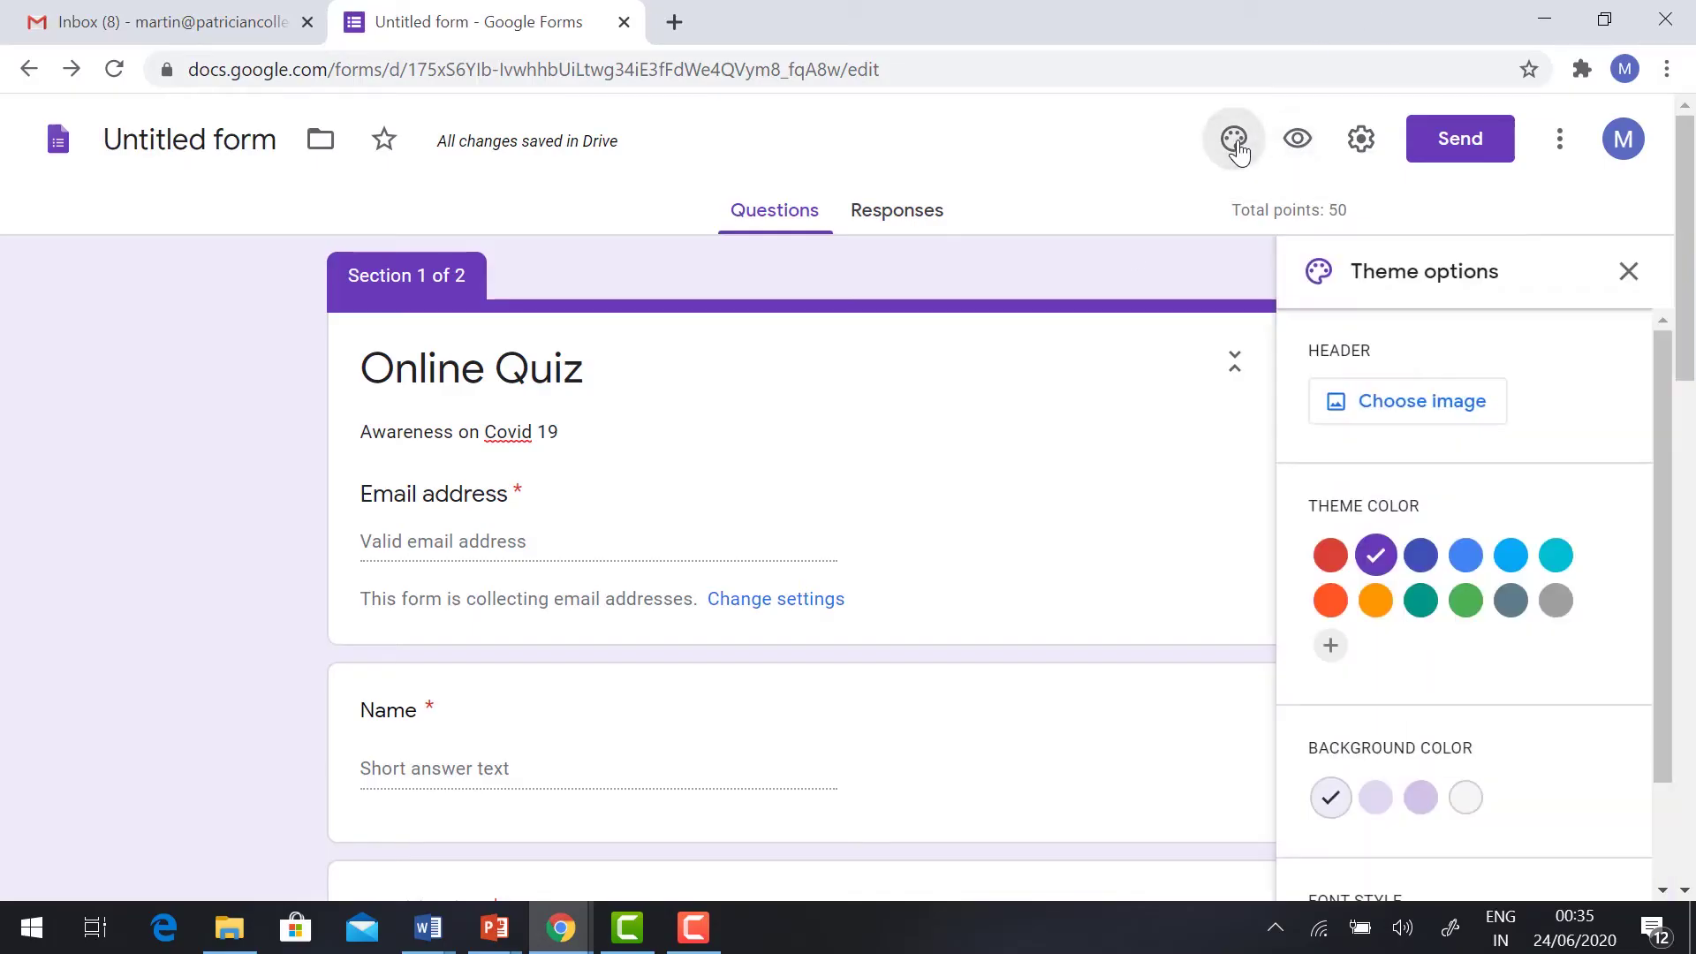
{"action": "left_click", "coordinate": [1453, 414]}
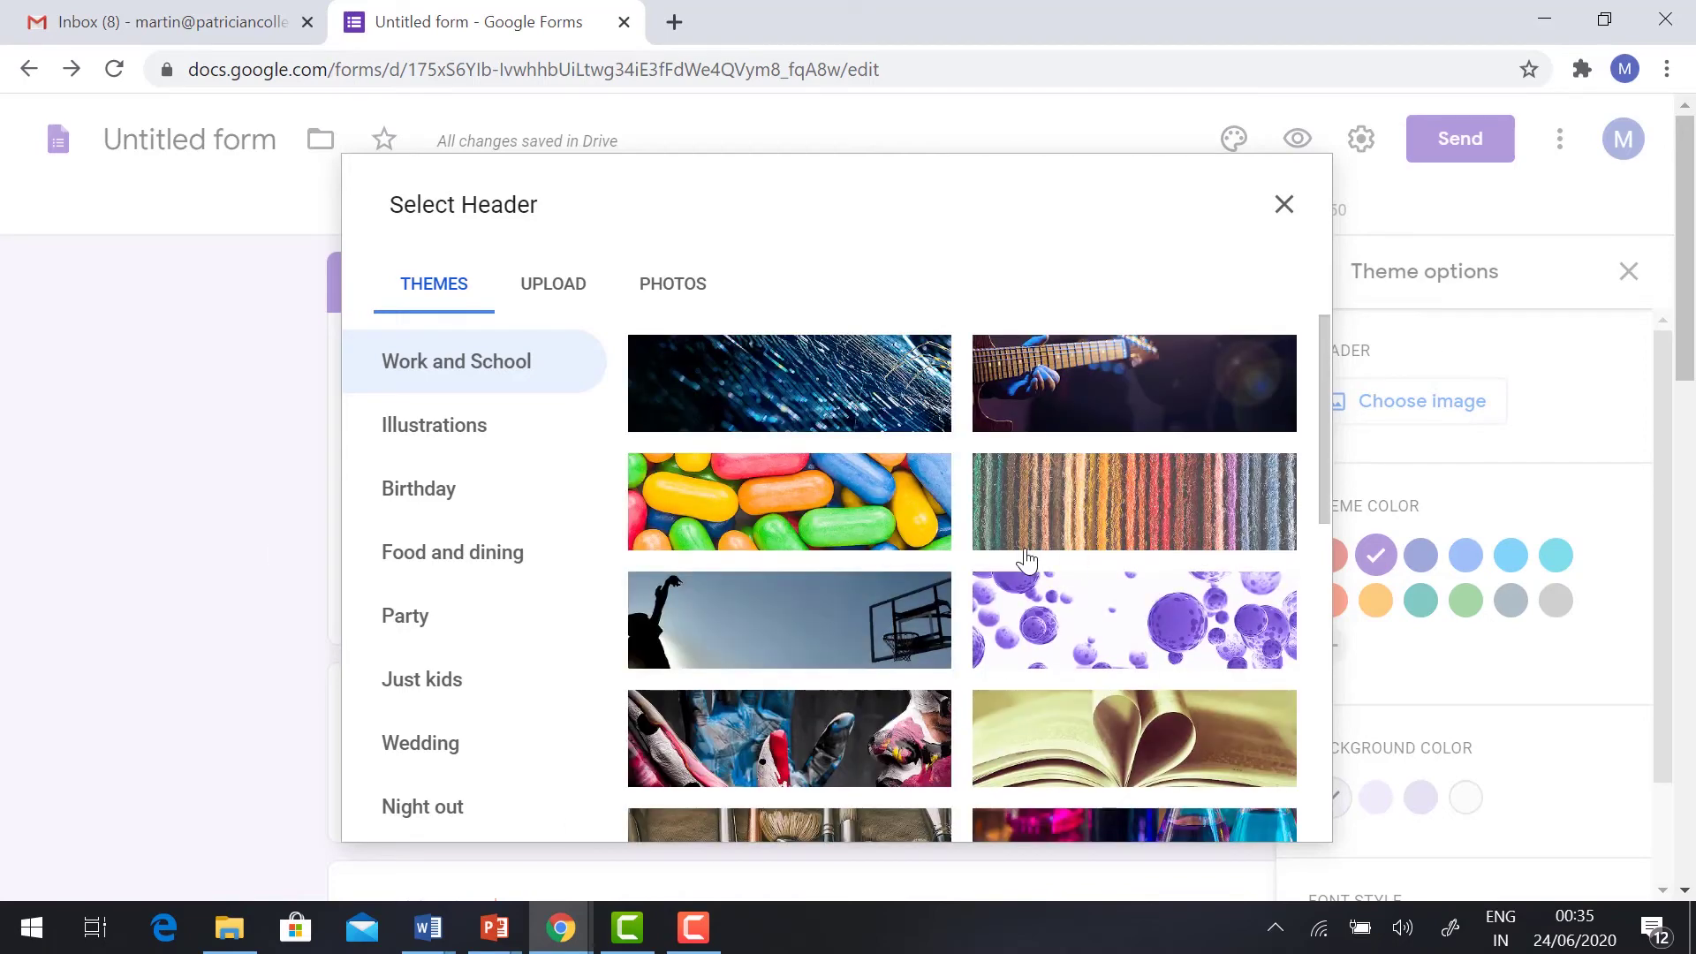
{"action": "left_click", "coordinate": [1149, 711]}
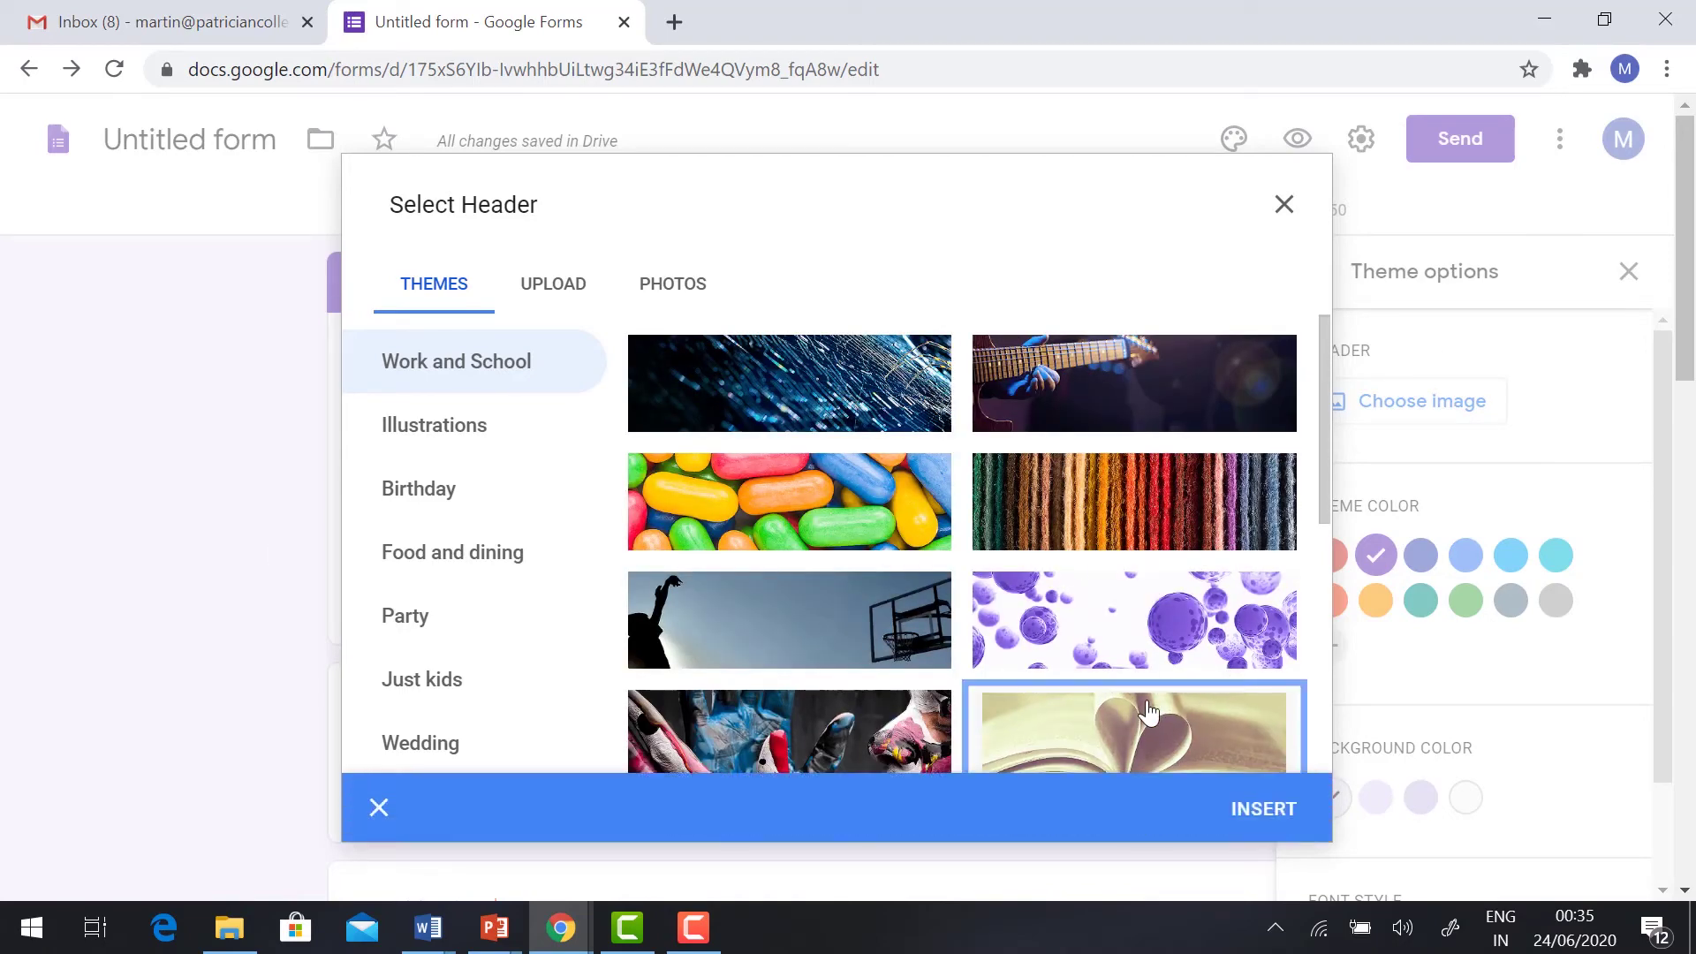
{"action": "left_click", "coordinate": [1260, 807]}
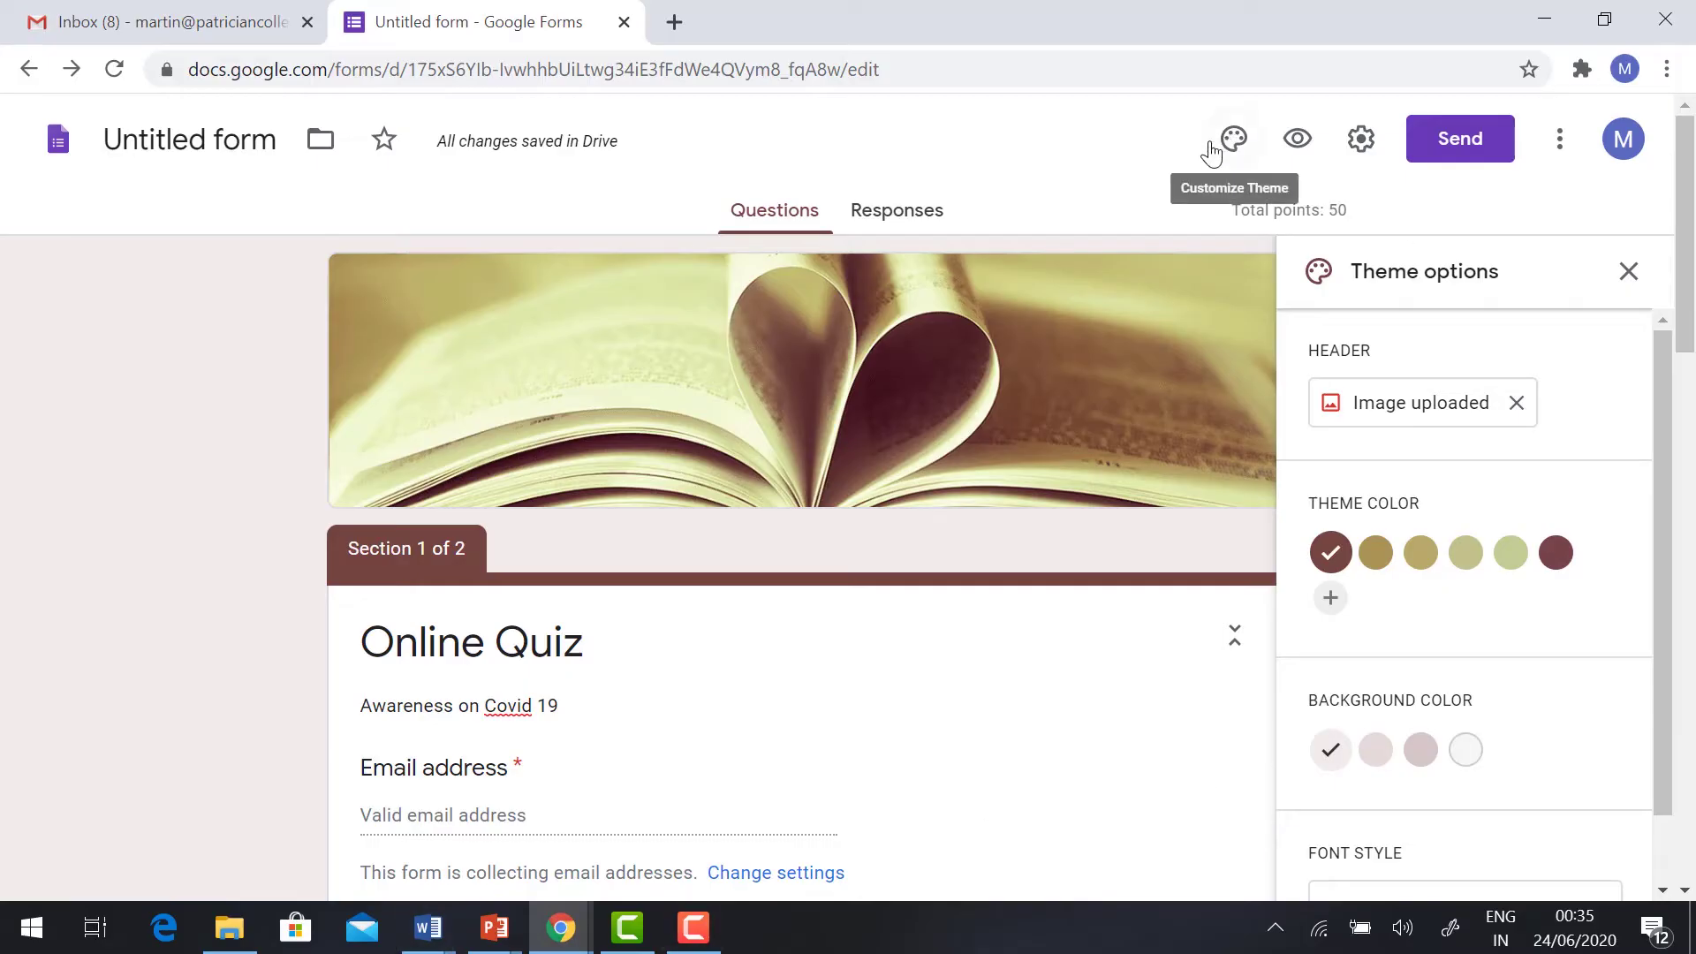
Step: Preview the quiz in a new tab, then return and close the theme options
{"action": "left_click", "coordinate": [1298, 139]}
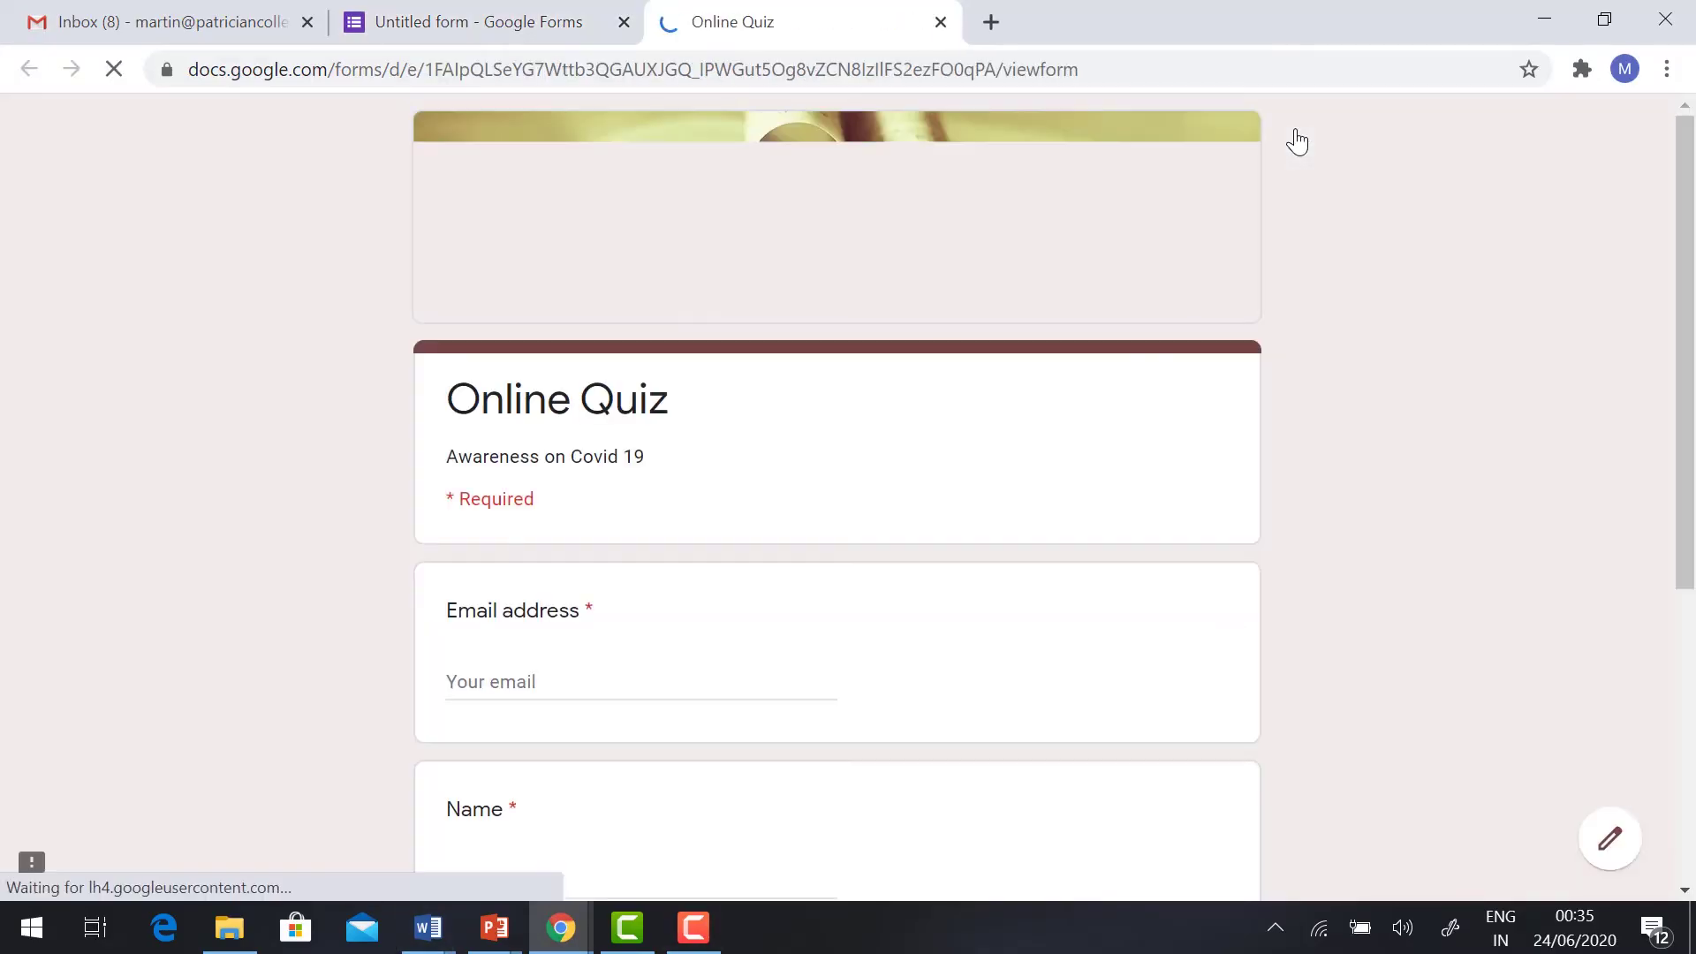
{"action": "left_click", "coordinate": [458, 16]}
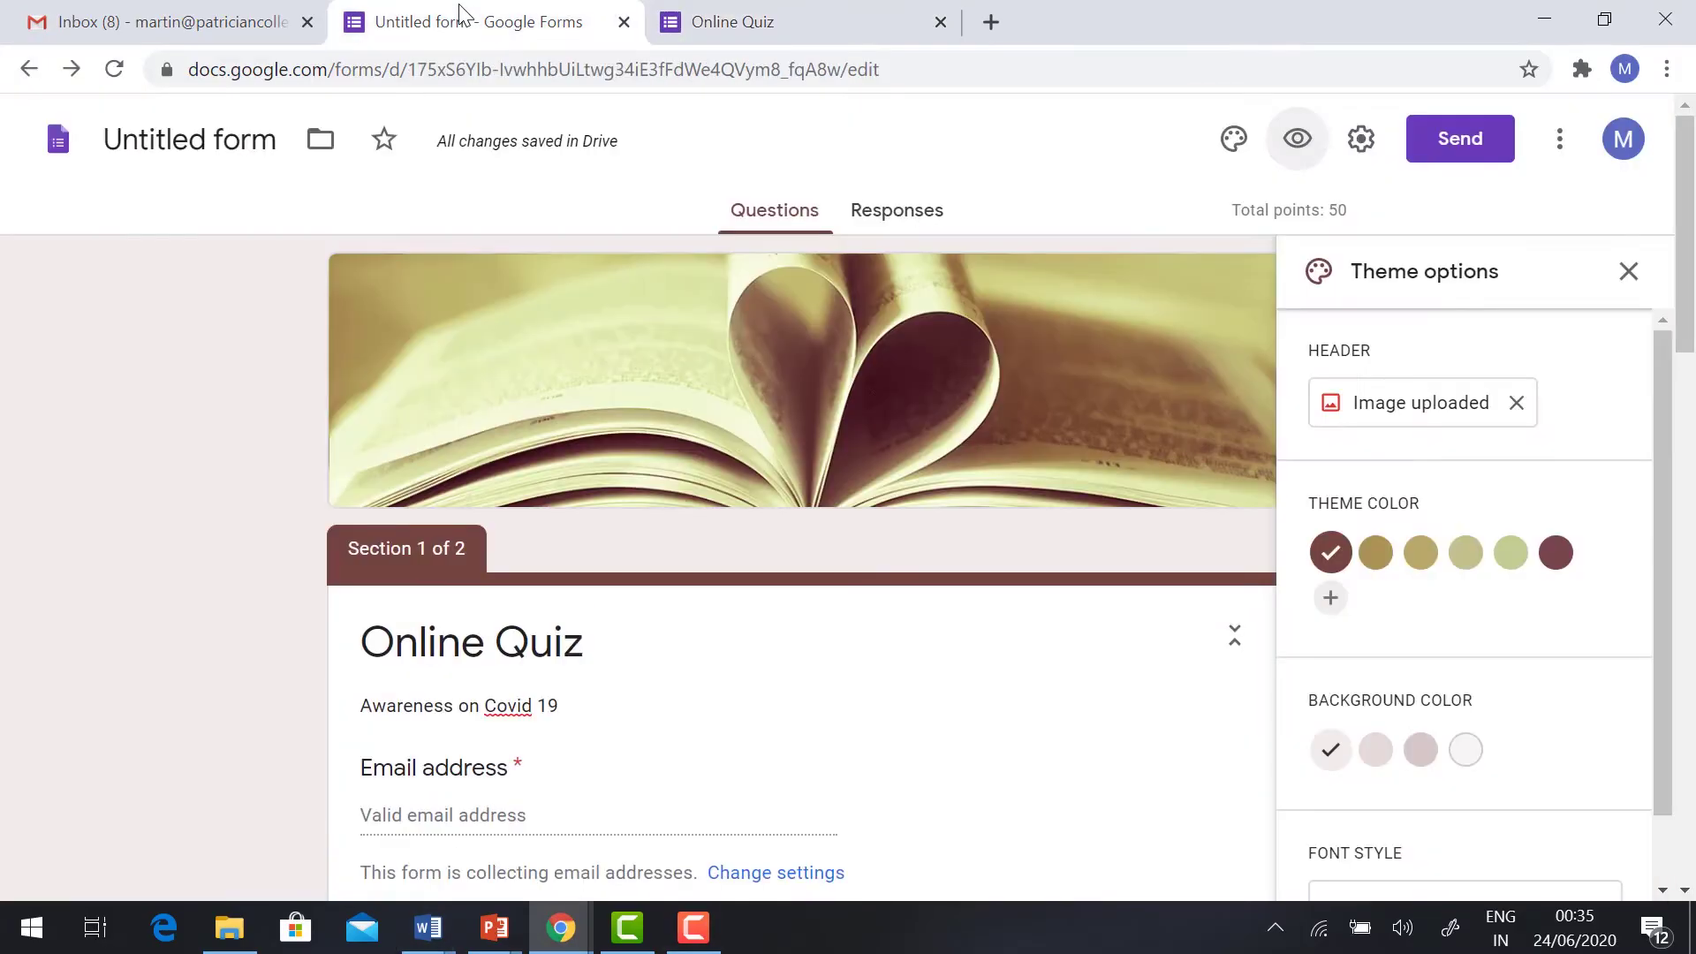
{"action": "left_click", "coordinate": [1628, 271]}
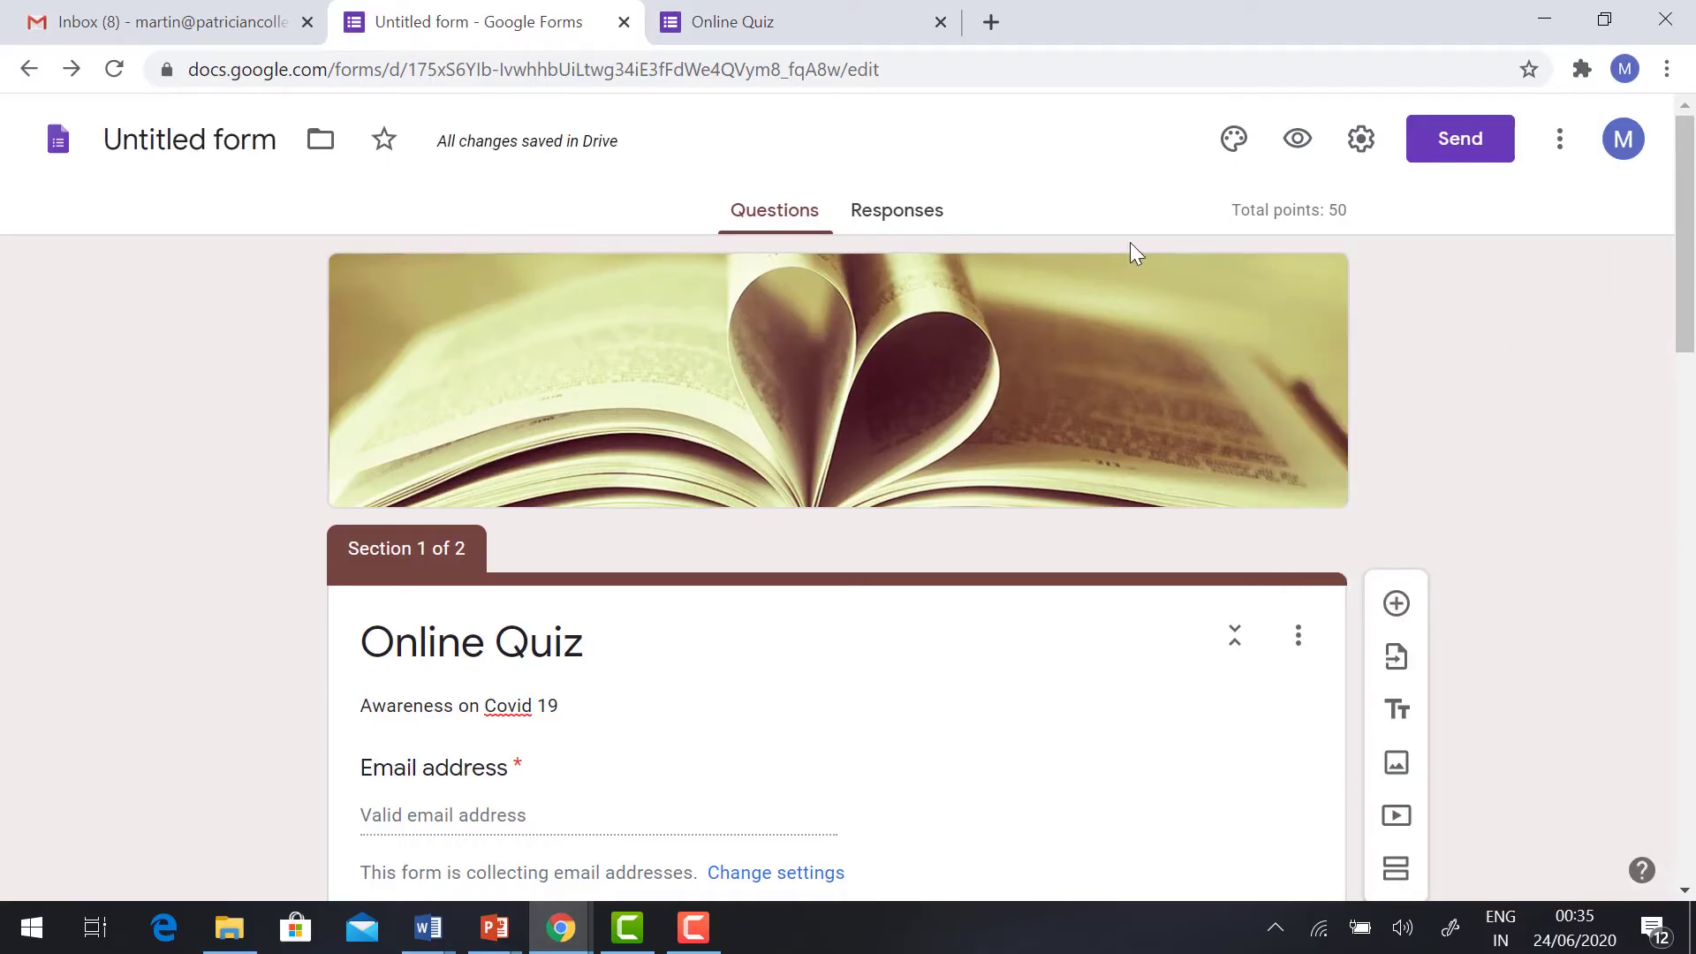
Step: Search the Forms add-on marketplace for Certify'em
{"action": "left_click", "coordinate": [1561, 141]}
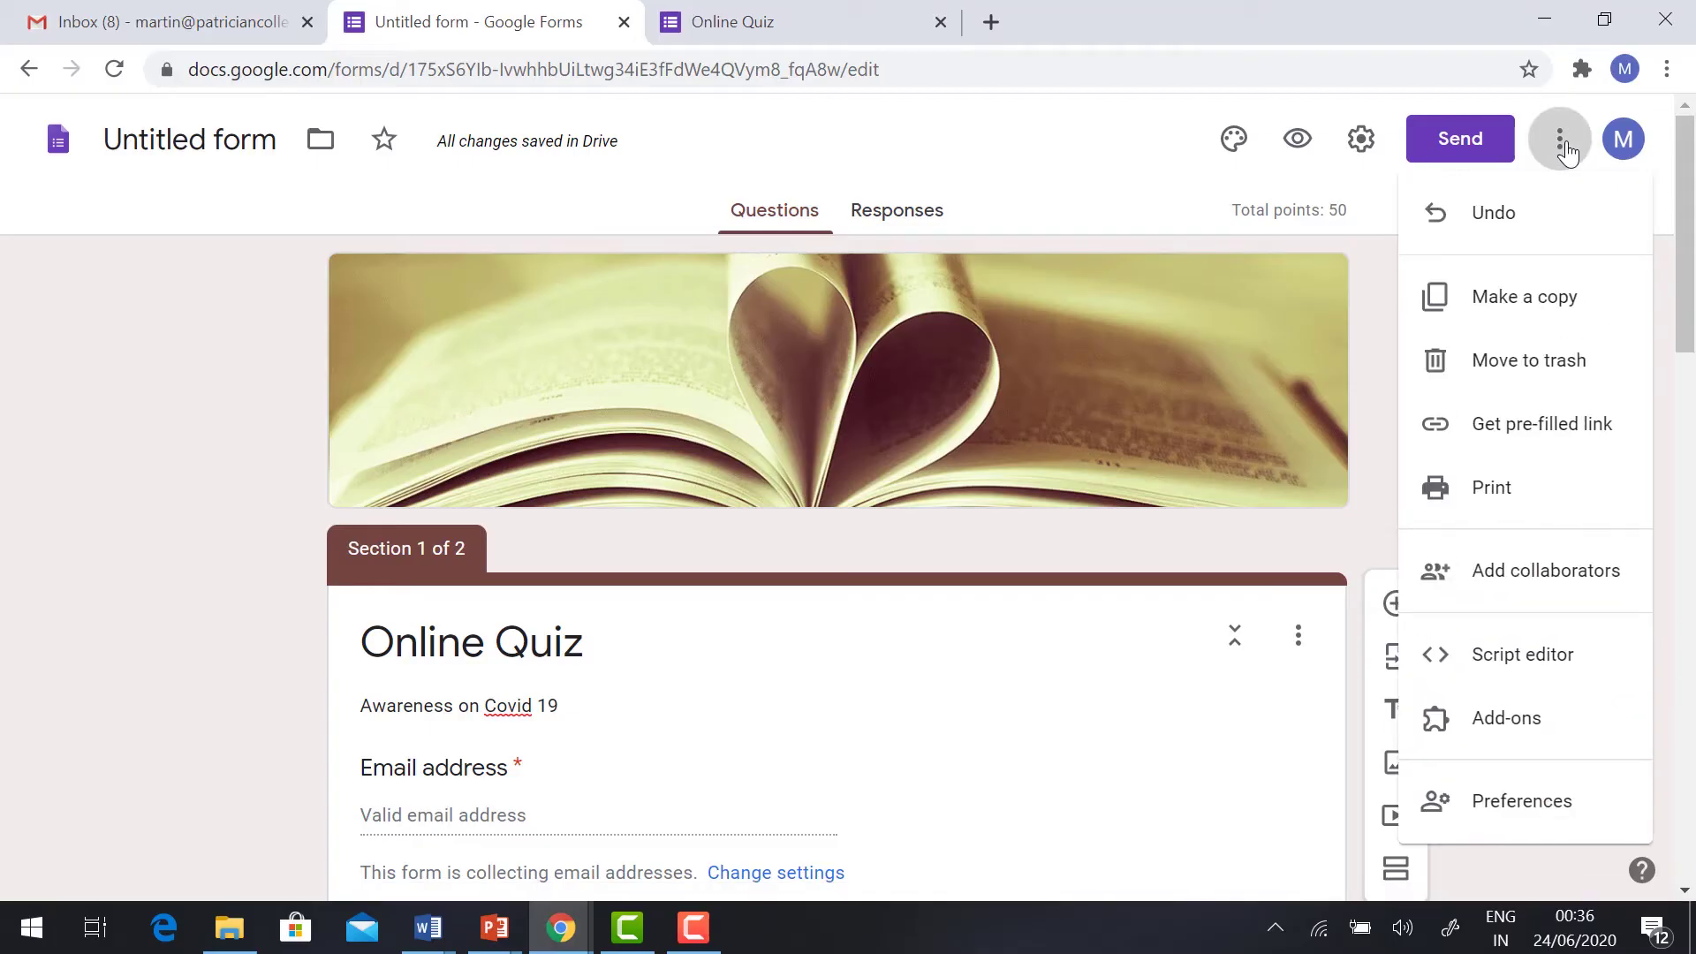
{"action": "left_click", "coordinate": [1517, 733]}
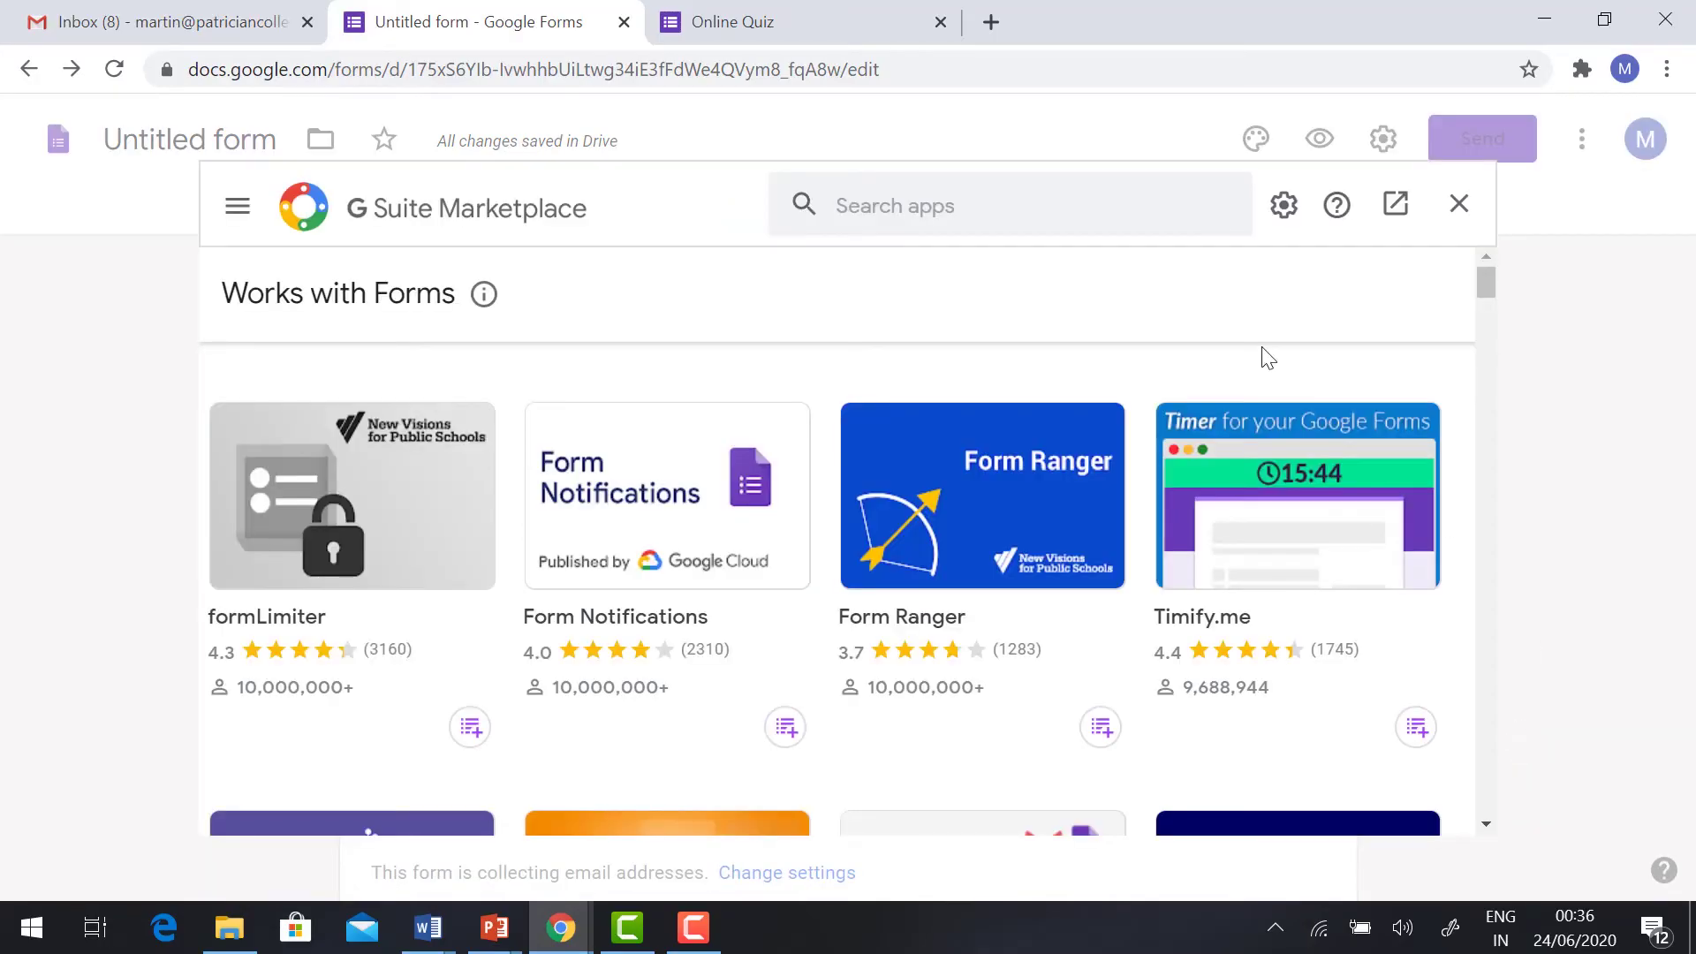
{"action": "left_click", "coordinate": [871, 213]}
{"action": "type", "text": "cer"}
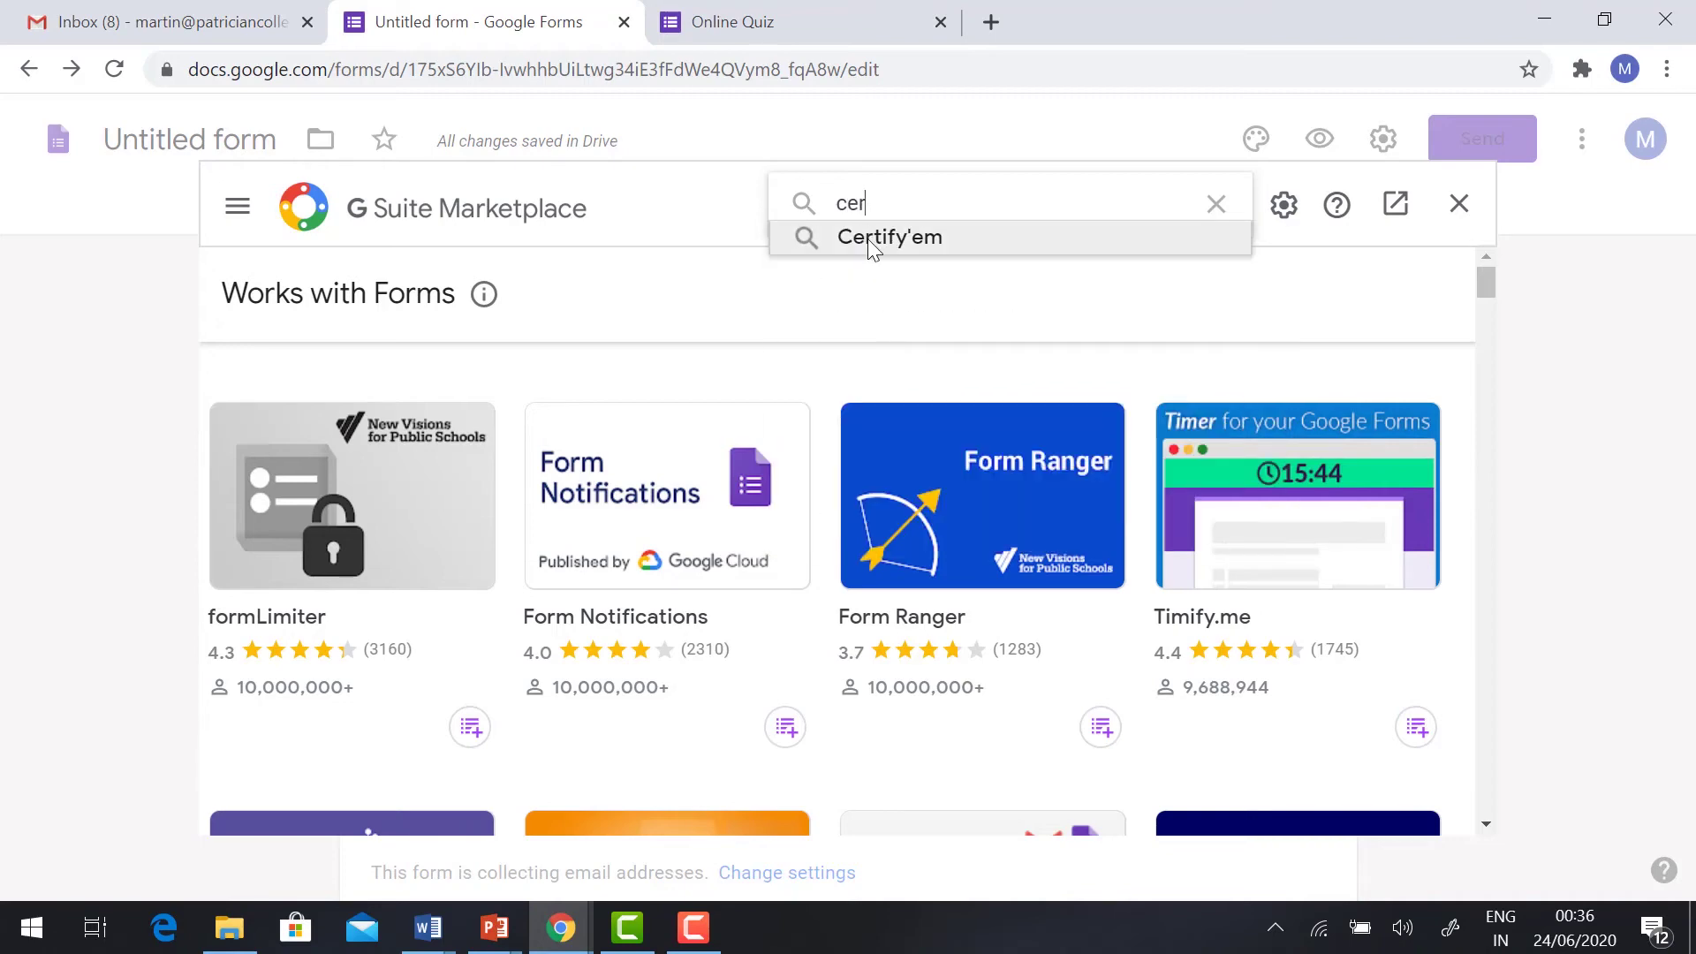
{"action": "left_click", "coordinate": [867, 239]}
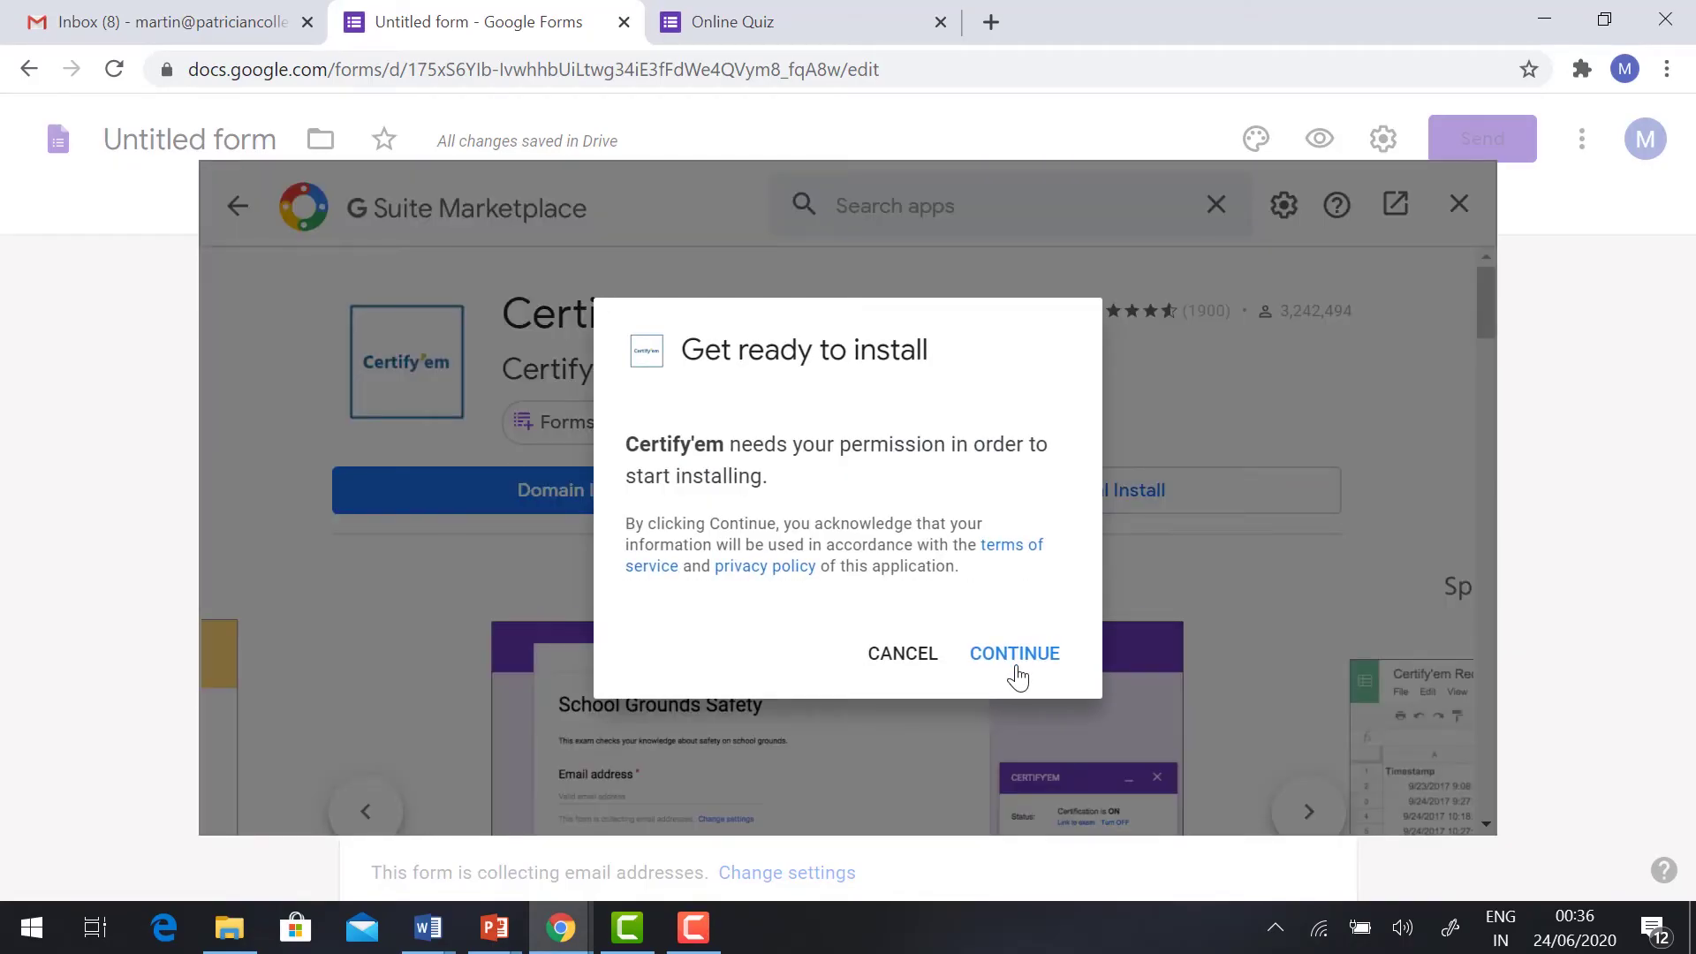
Step: Install Certify'em, choosing the account and allowing its permissions, then close the marketplace
{"action": "left_click", "coordinate": [1014, 673]}
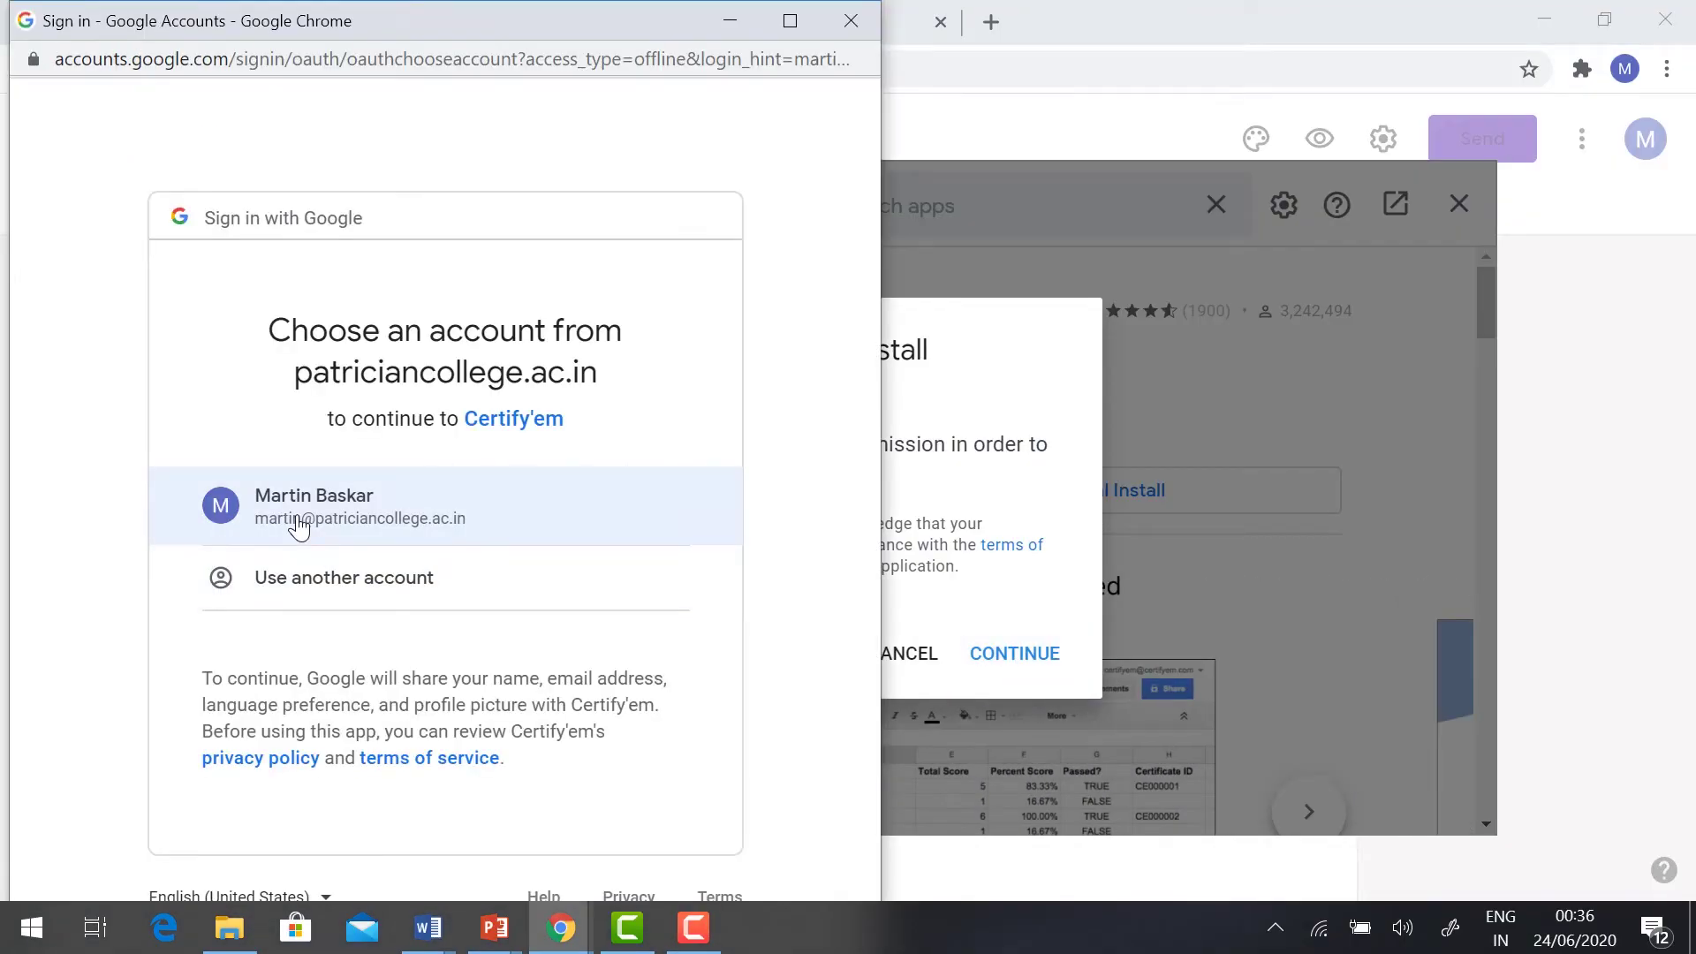
{"action": "left_click", "coordinate": [298, 526]}
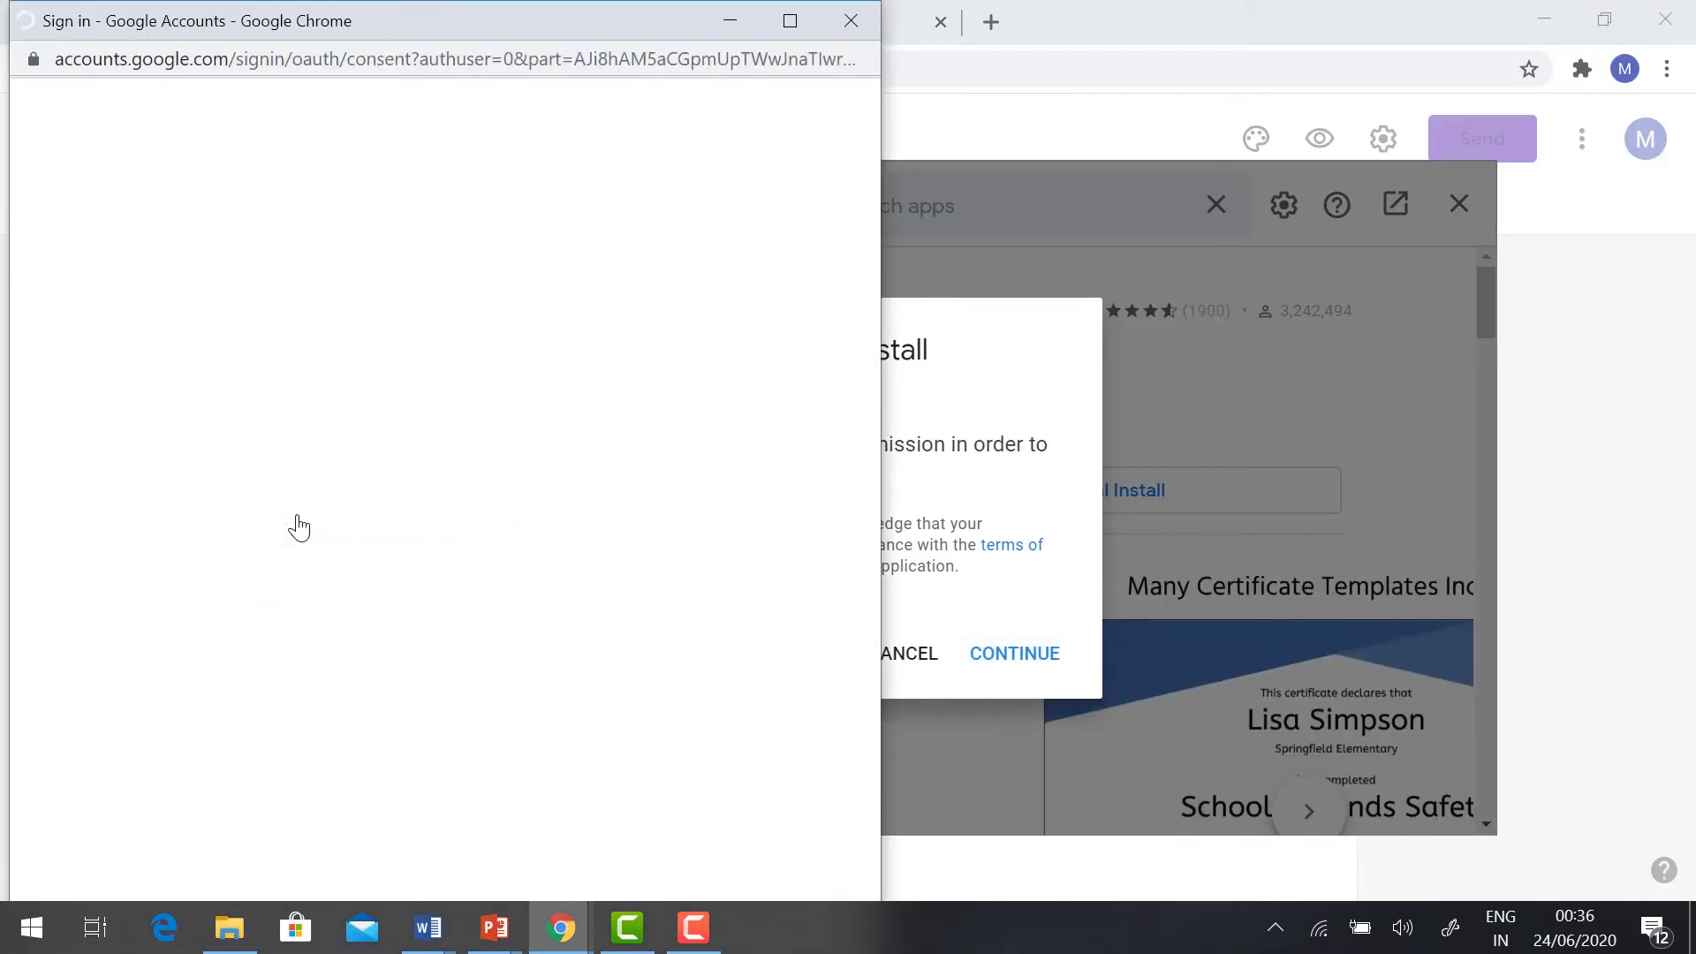
{"action": "scroll", "coordinate": [318, 468], "scroll_direction": "down", "scroll_amount": 8}
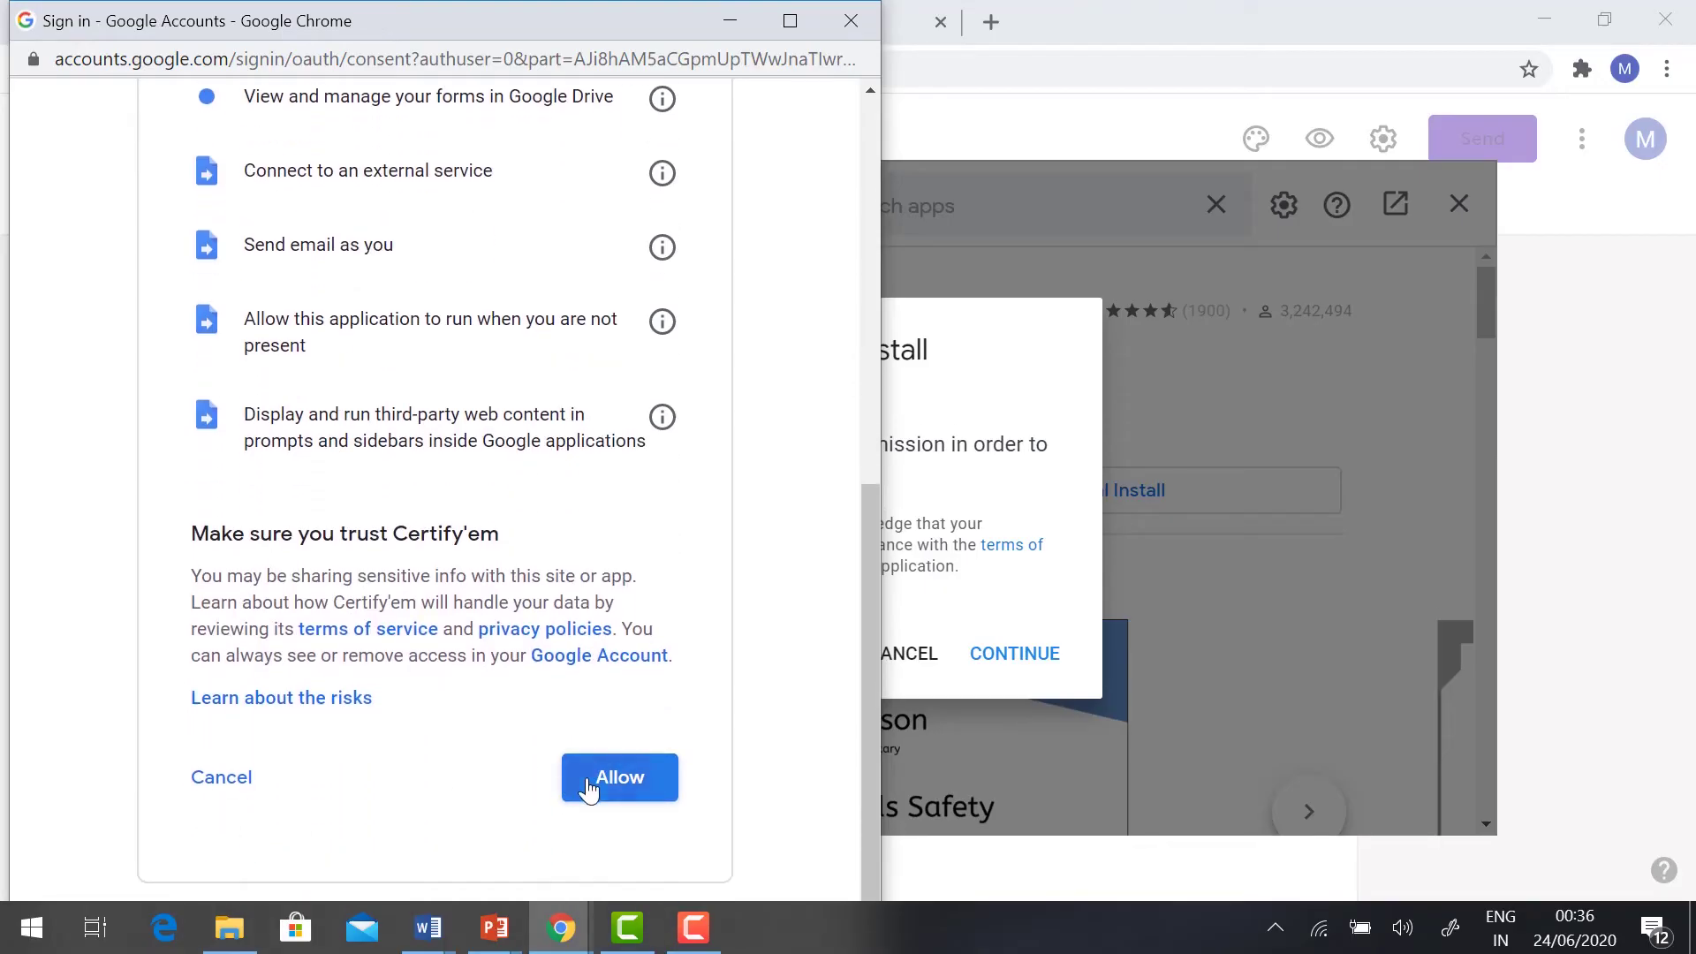
{"action": "left_click", "coordinate": [589, 788]}
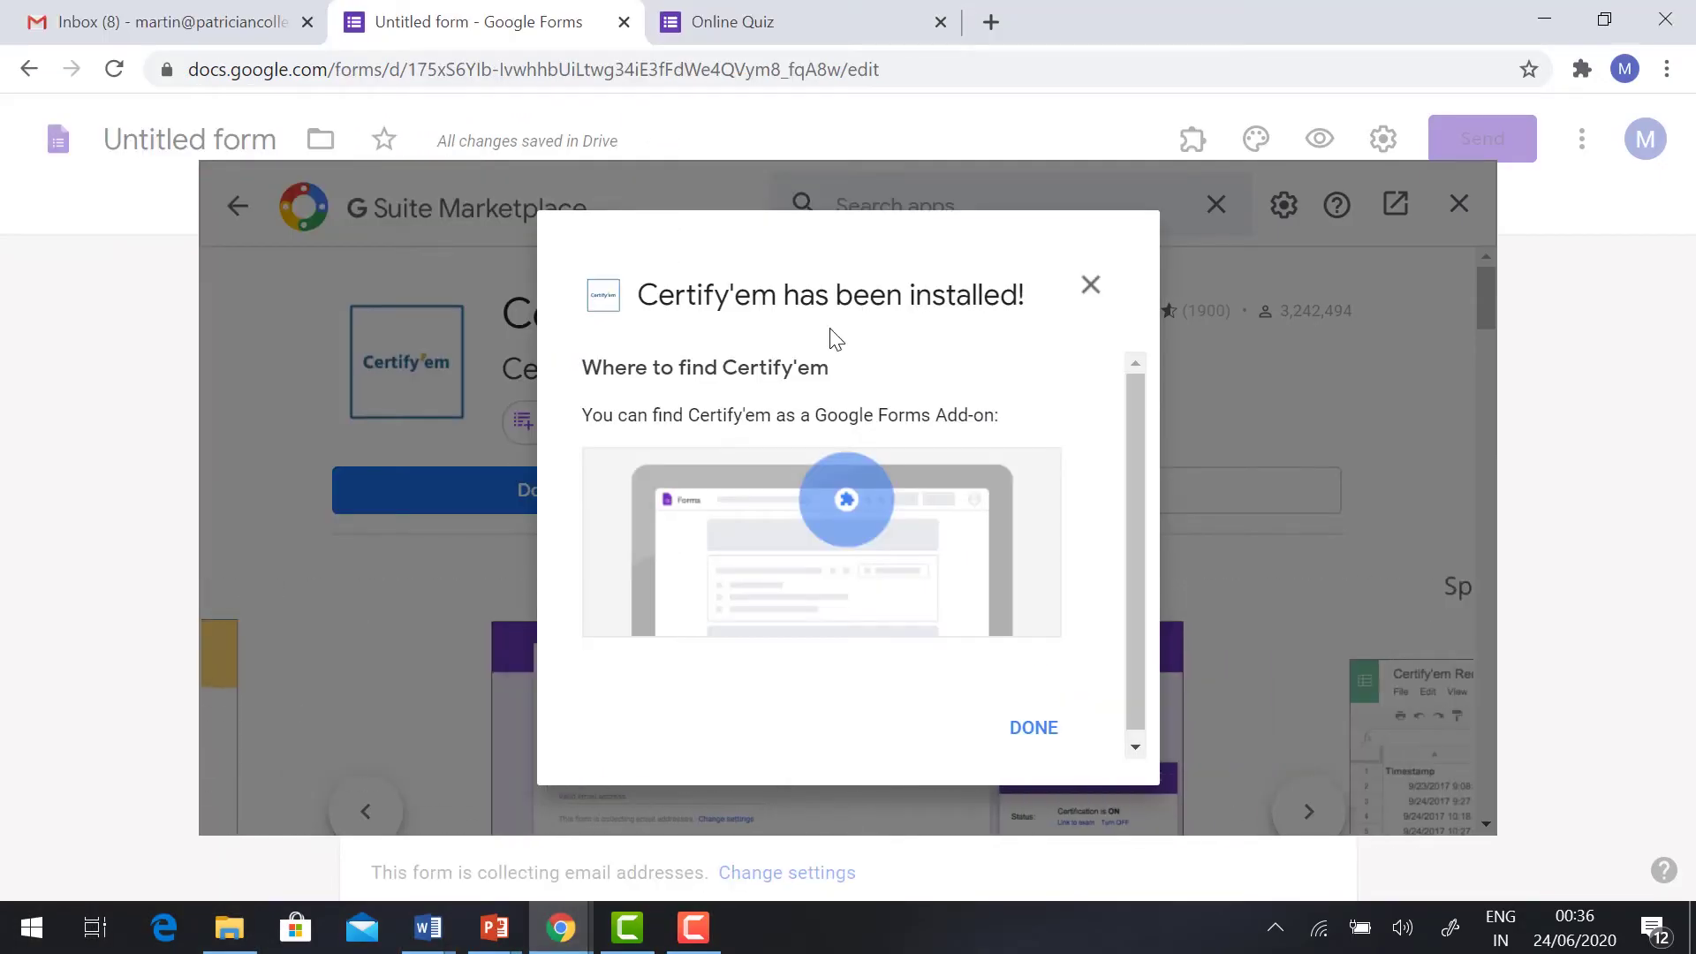
{"action": "left_click", "coordinate": [1026, 732]}
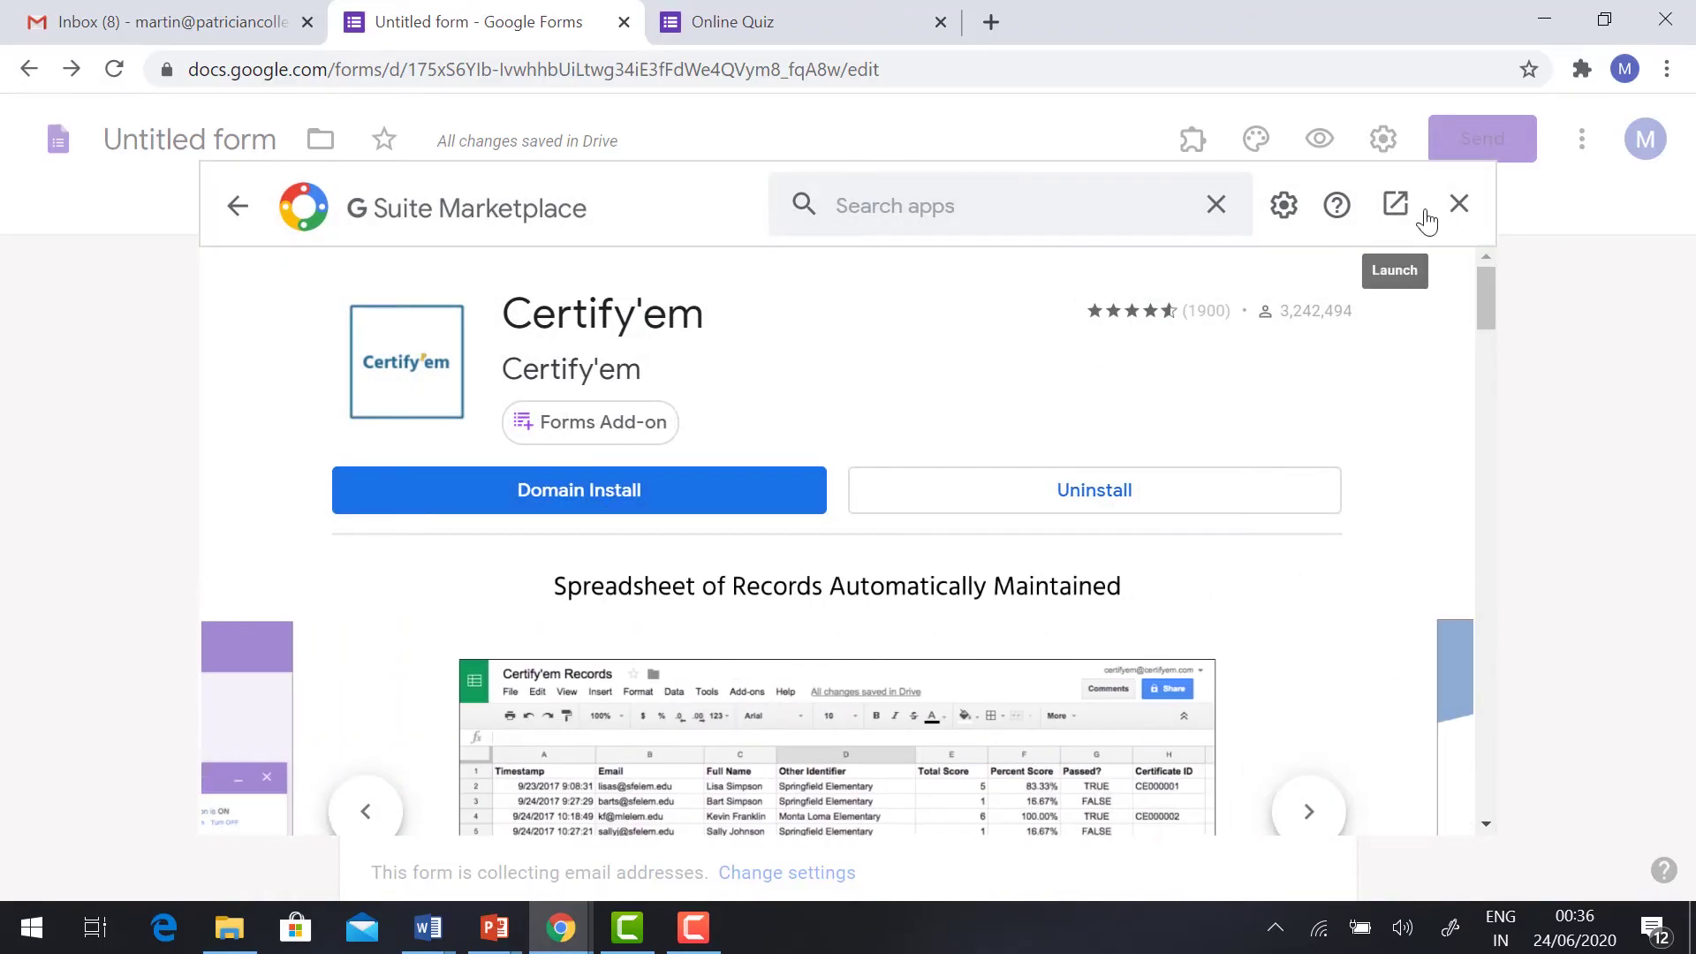
{"action": "left_click", "coordinate": [1461, 205]}
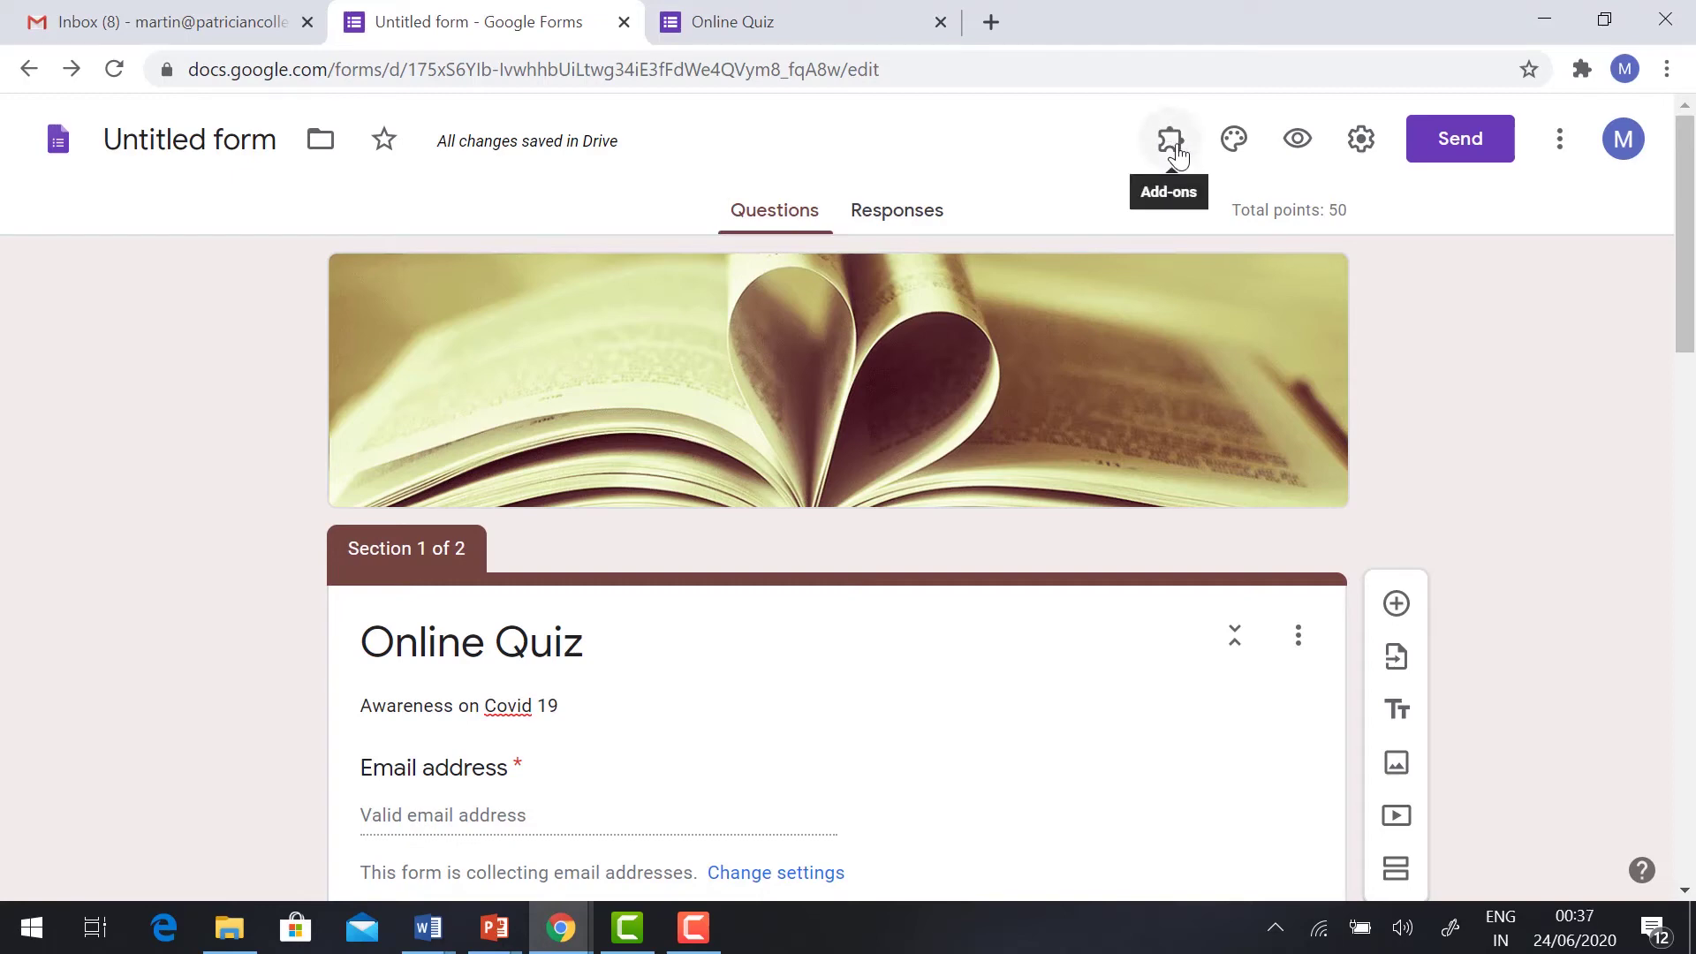
Step: Open the Certify'em controls for this form and accept its terms
{"action": "left_click", "coordinate": [1172, 142]}
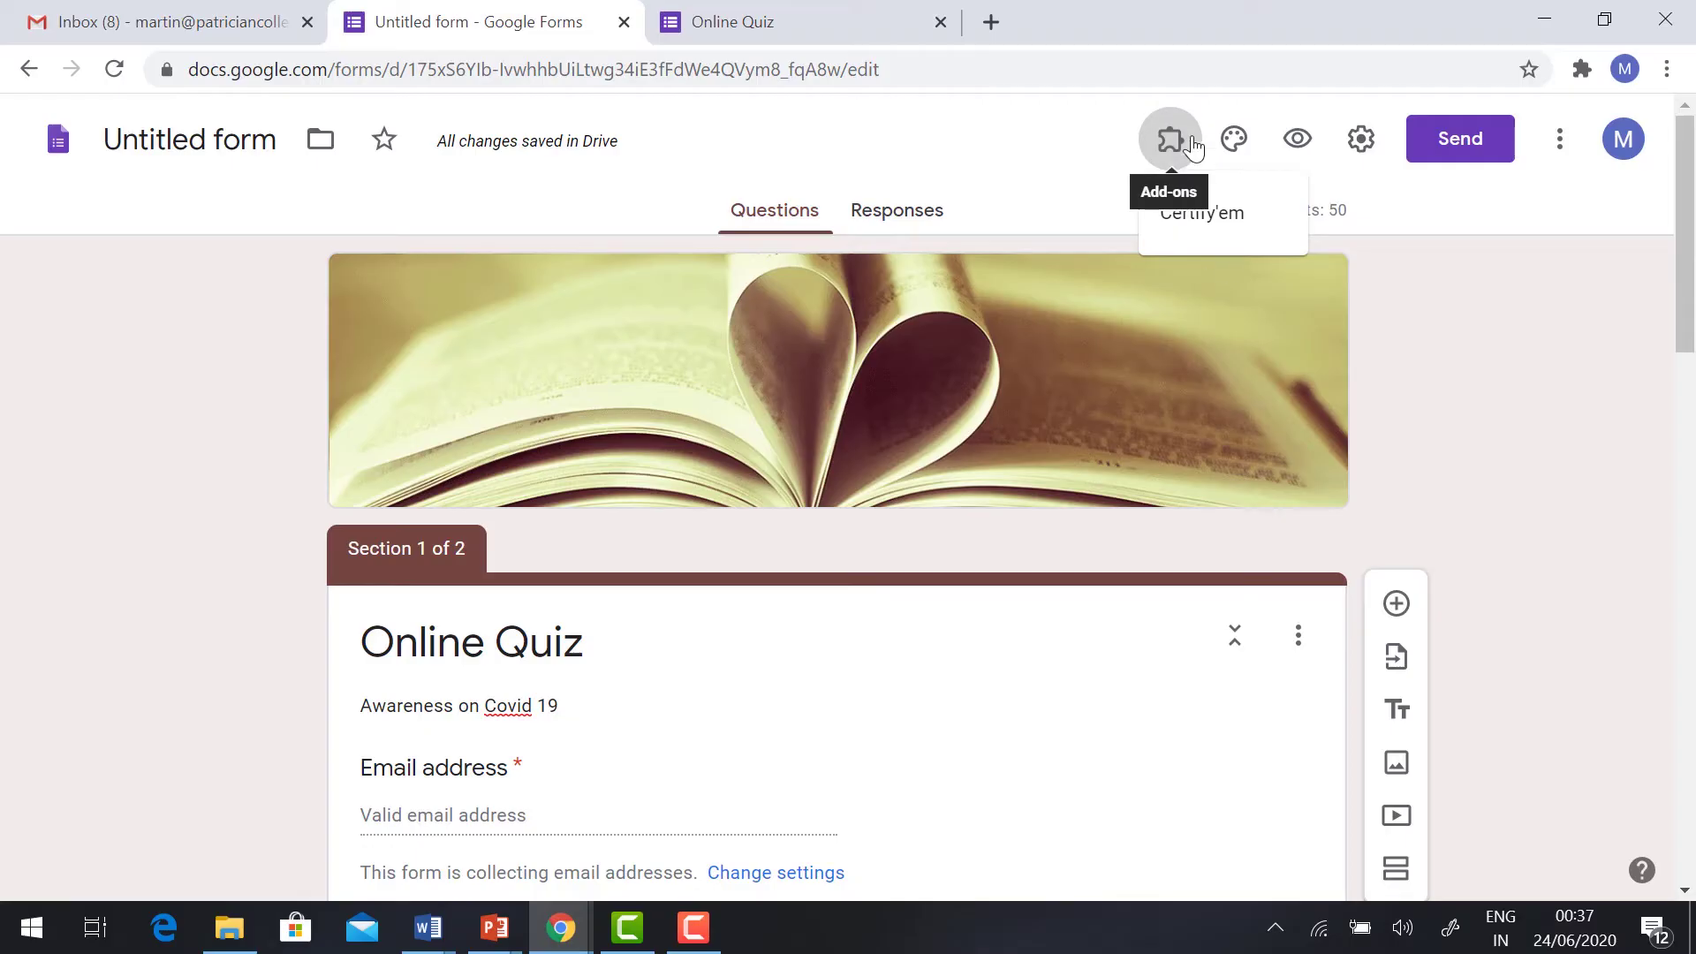
{"action": "left_click", "coordinate": [1250, 215]}
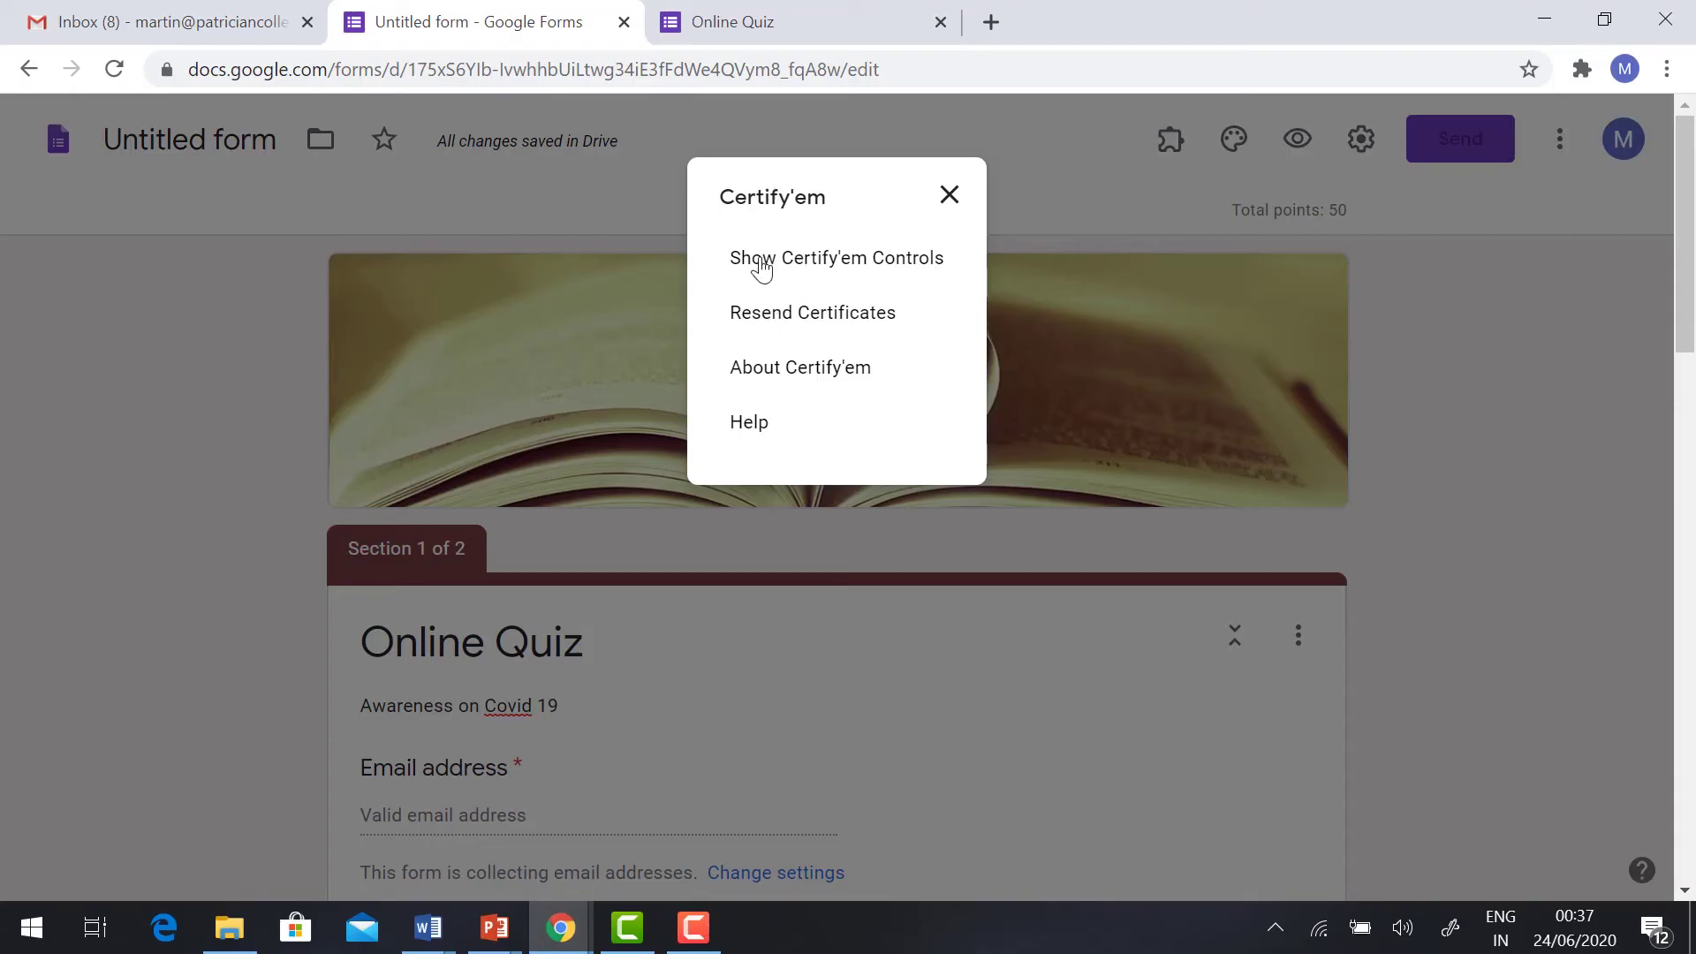
{"action": "left_click", "coordinate": [762, 261]}
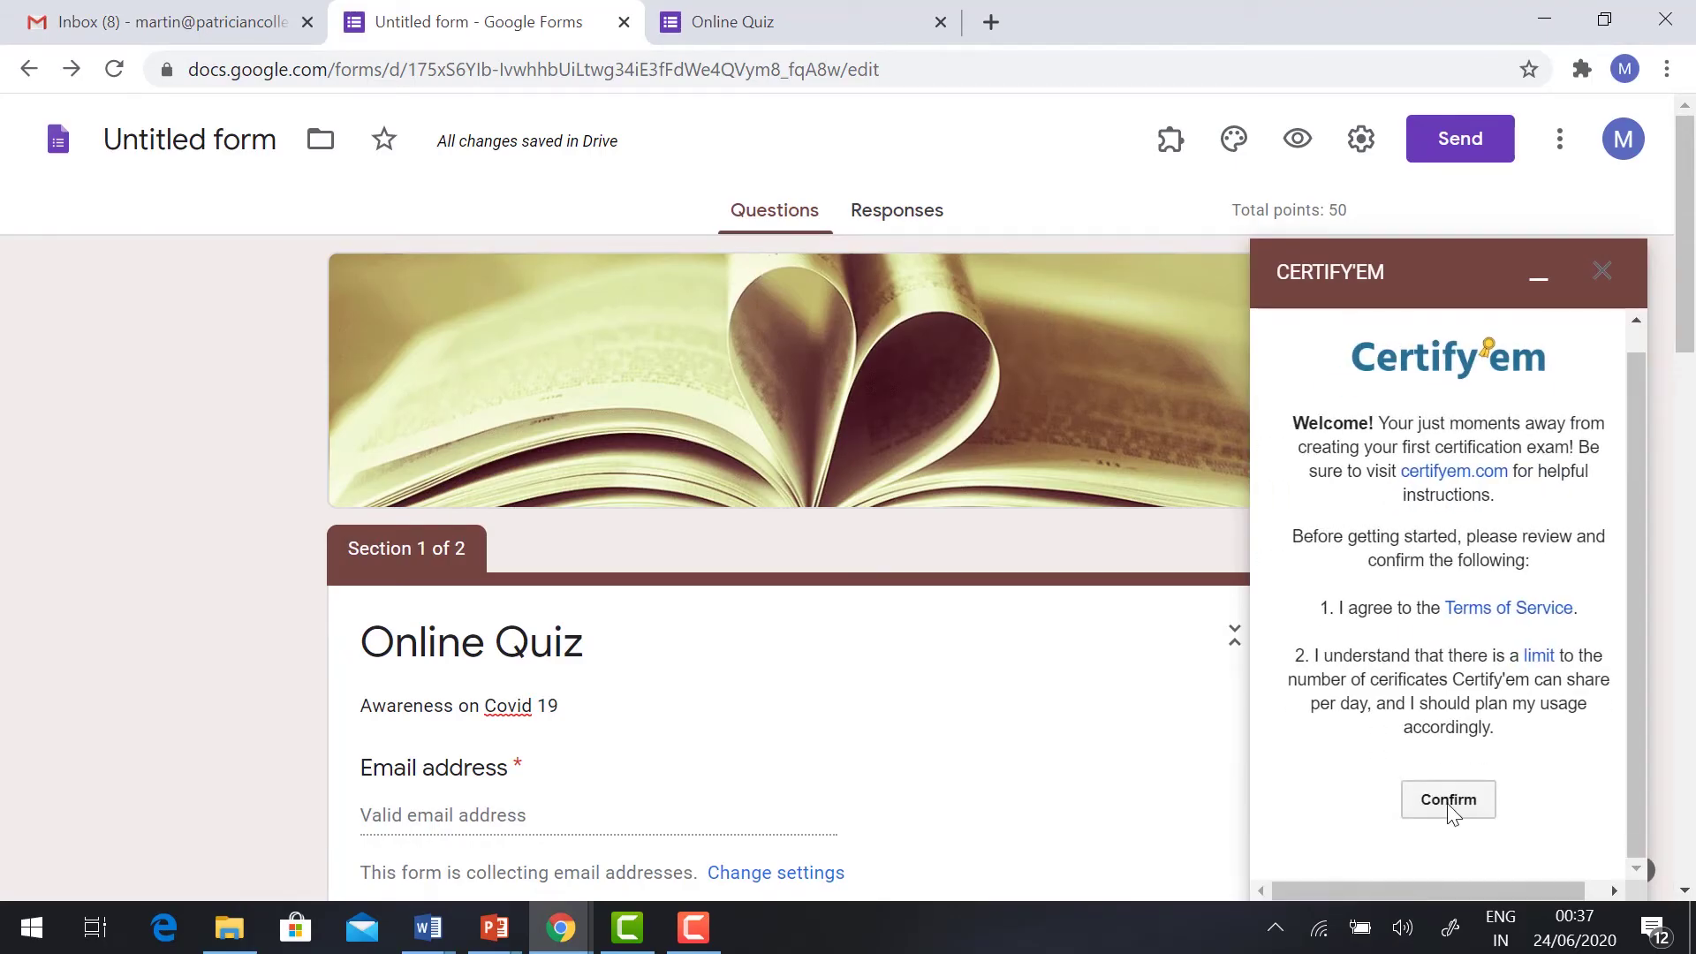
{"action": "left_click", "coordinate": [1449, 814]}
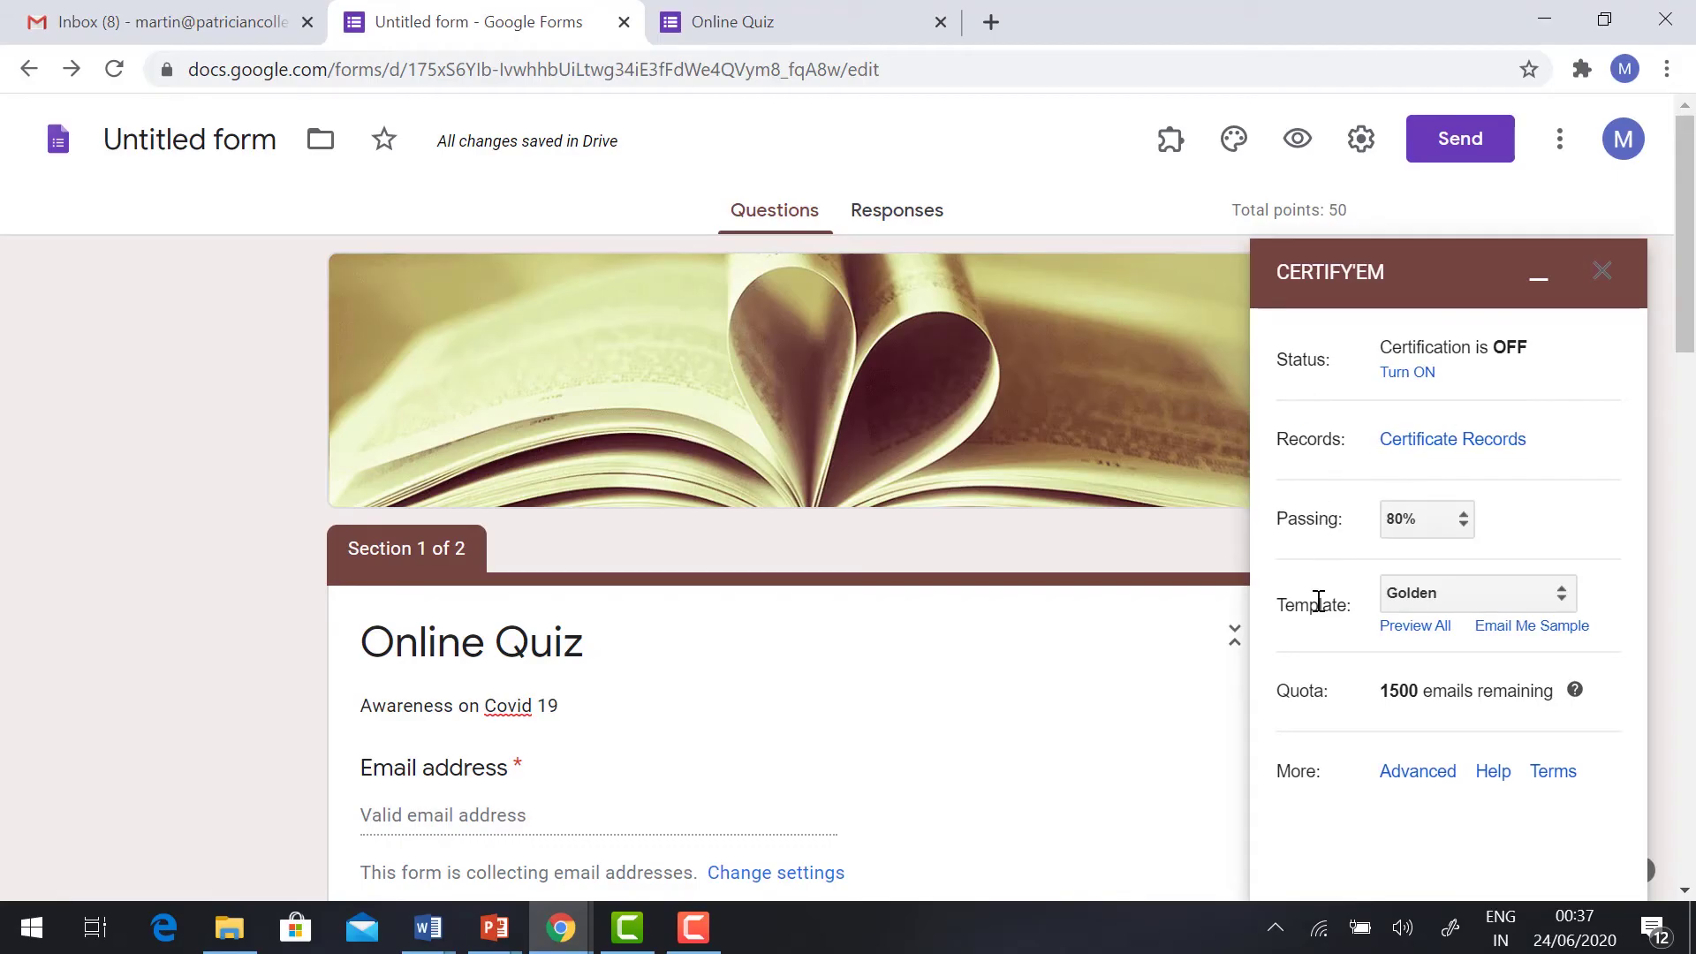
Step: Turn certification on with a 60% passing score and the Golden template
{"action": "left_click", "coordinate": [1414, 374]}
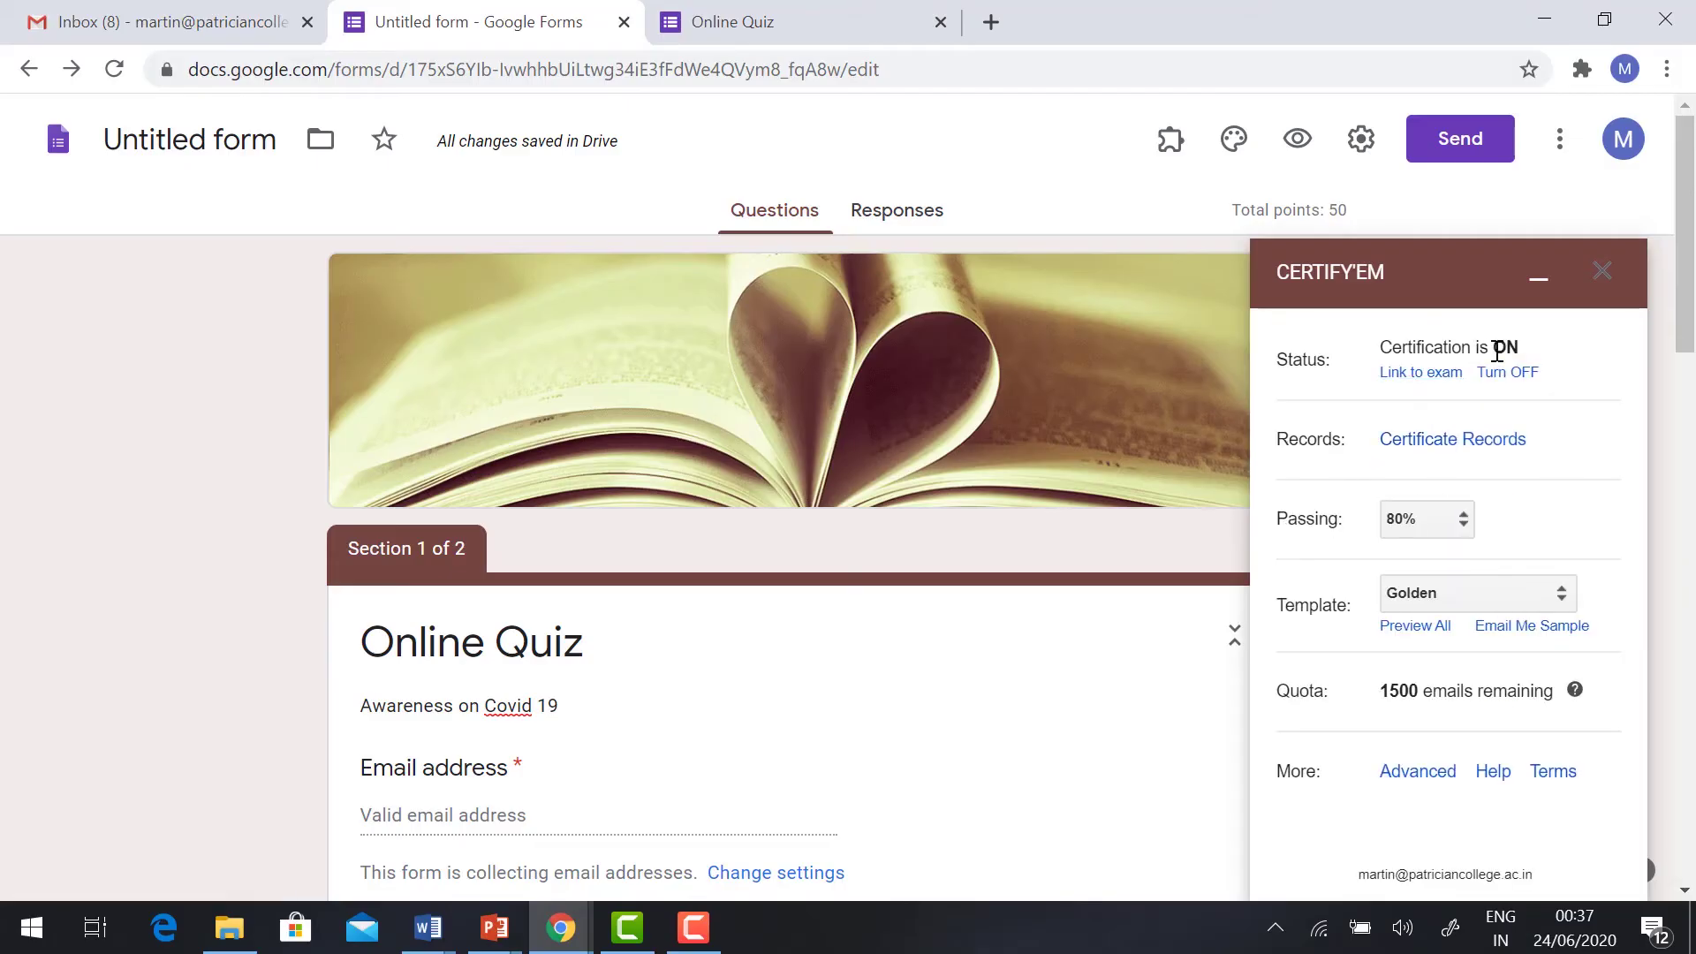
{"action": "left_click", "coordinate": [1462, 520]}
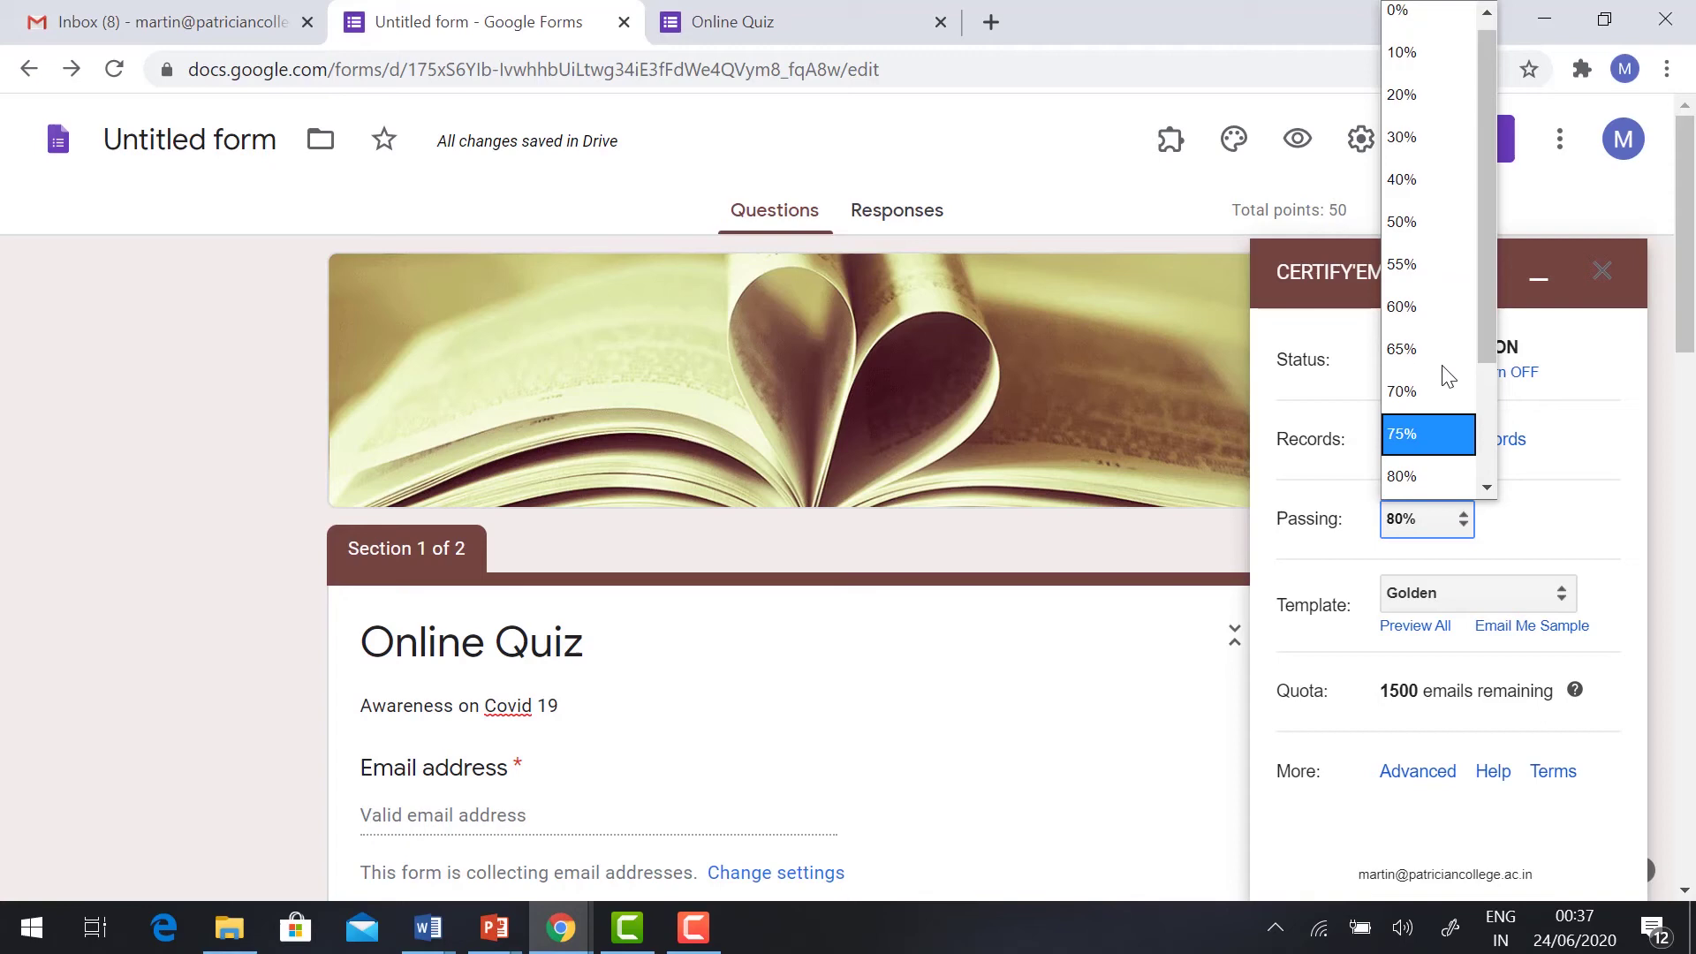
{"action": "left_click", "coordinate": [1422, 324]}
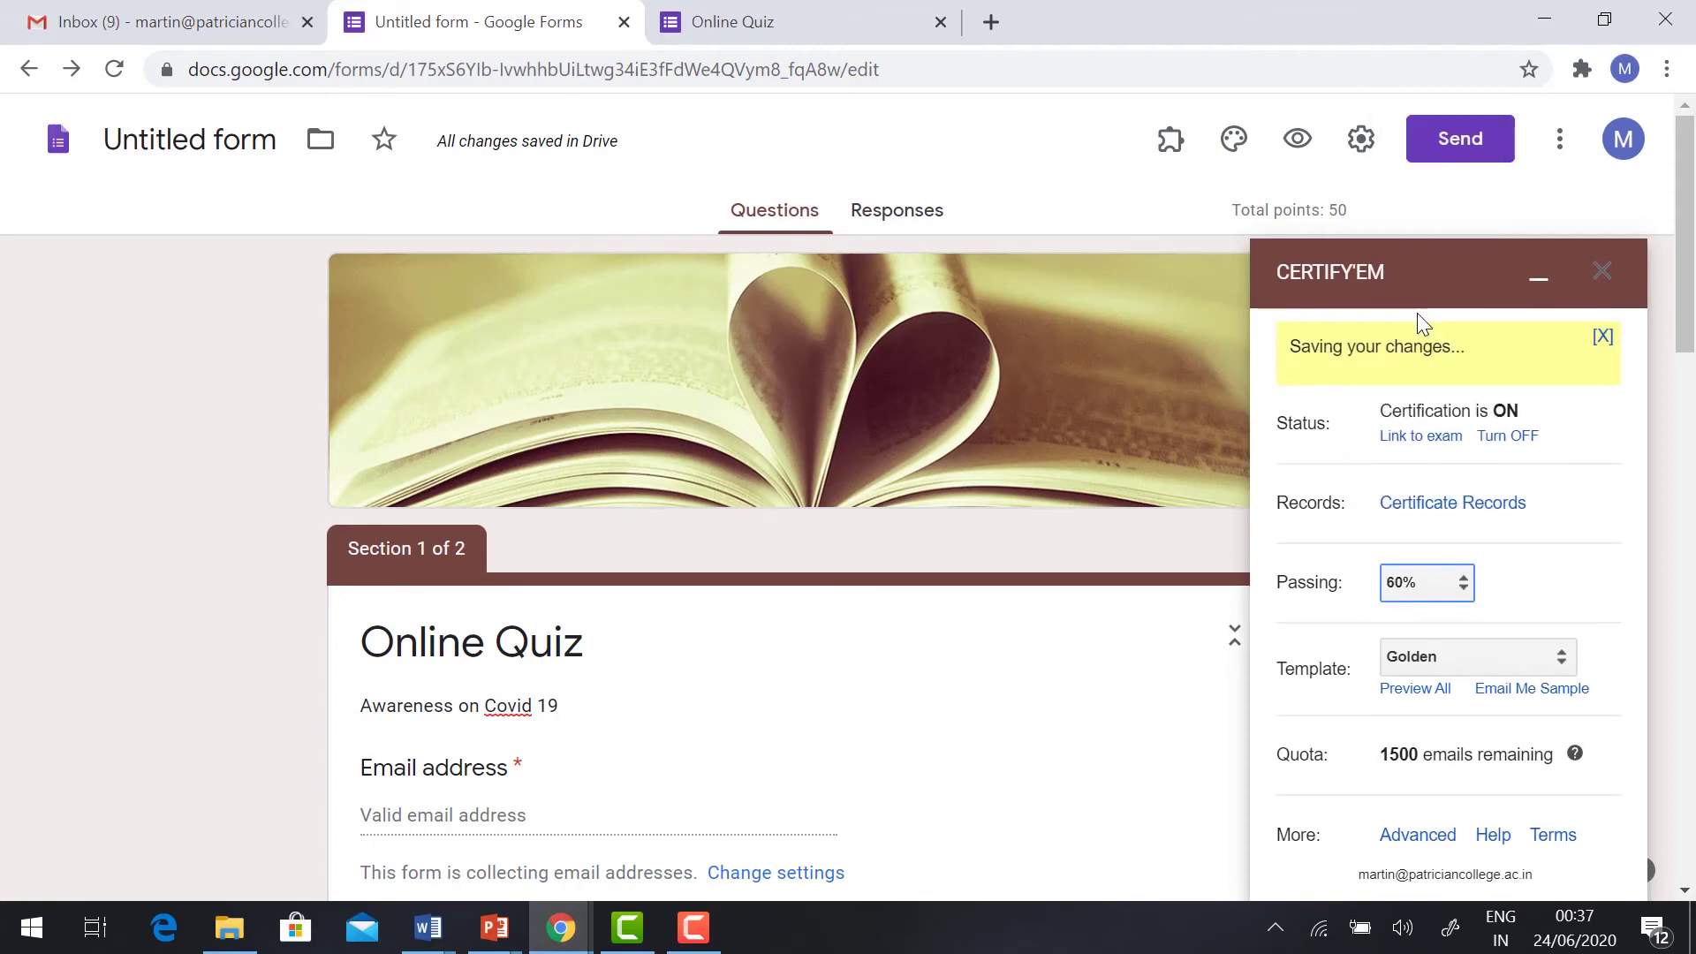
{"action": "scroll", "coordinate": [1486, 610], "scroll_direction": "down", "scroll_amount": 2}
{"action": "left_click", "coordinate": [1485, 603]}
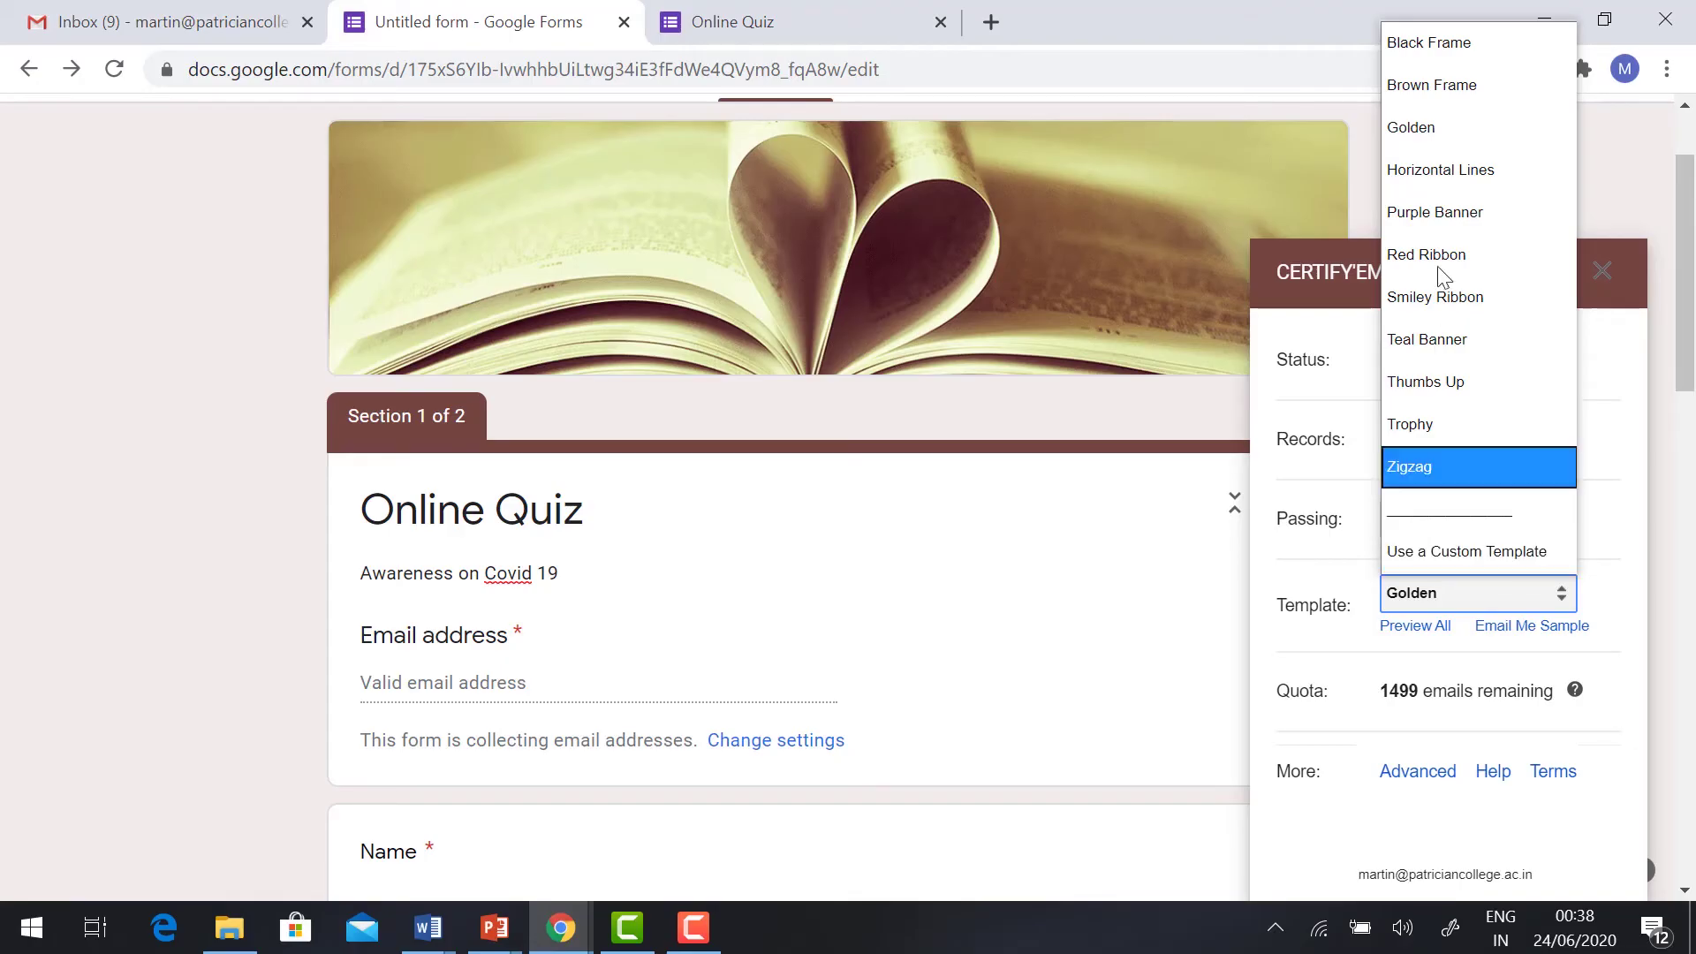
{"action": "left_click", "coordinate": [1443, 134]}
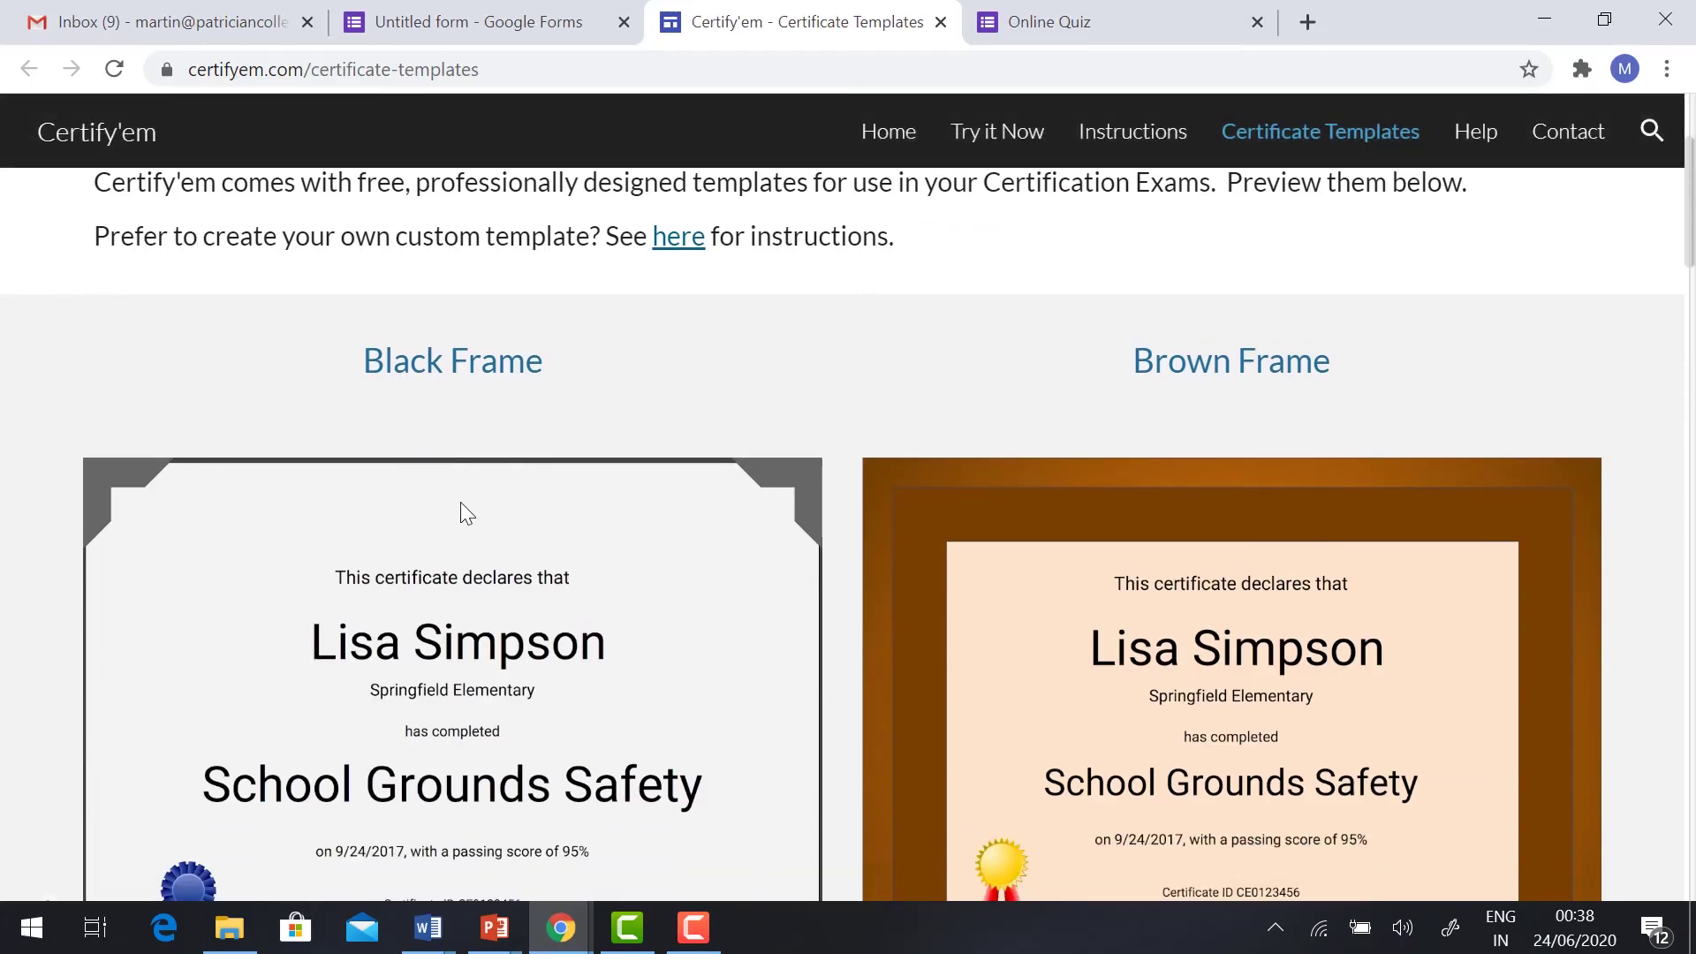
Step: Scroll through the Certify'em certificate template previews, then return to the quiz editor tab
{"action": "scroll", "coordinate": [1258, 437], "scroll_direction": "down", "scroll_amount": 8}
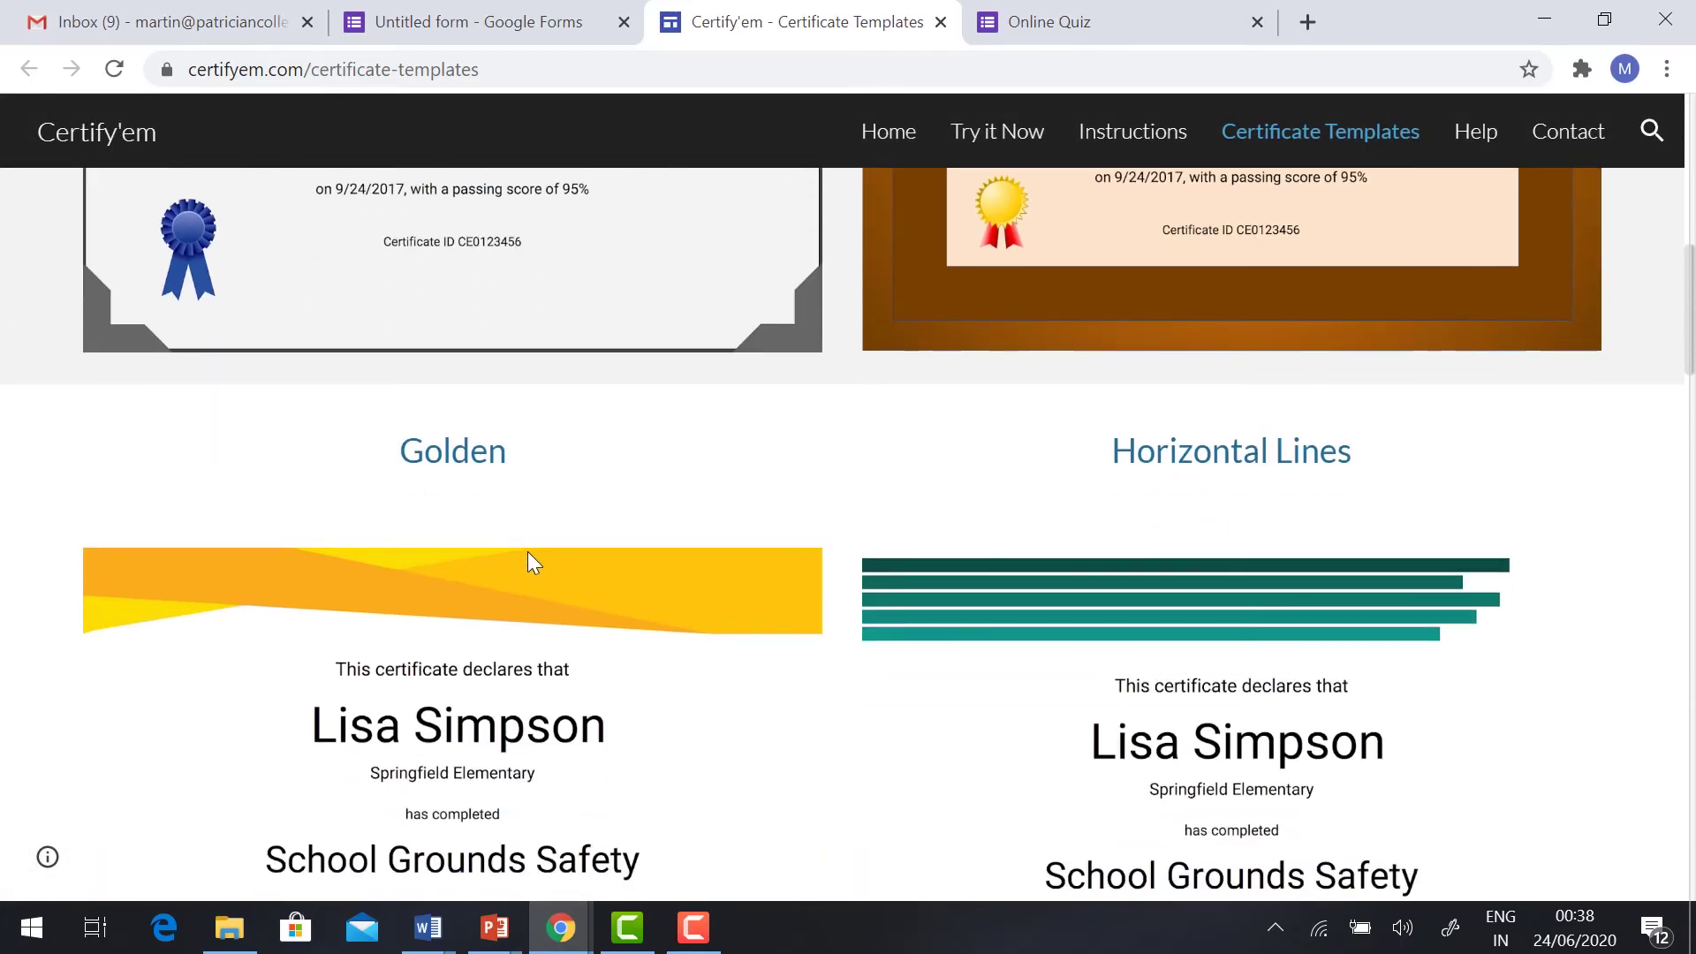
{"action": "scroll", "coordinate": [1221, 522], "scroll_direction": "down", "scroll_amount": 10}
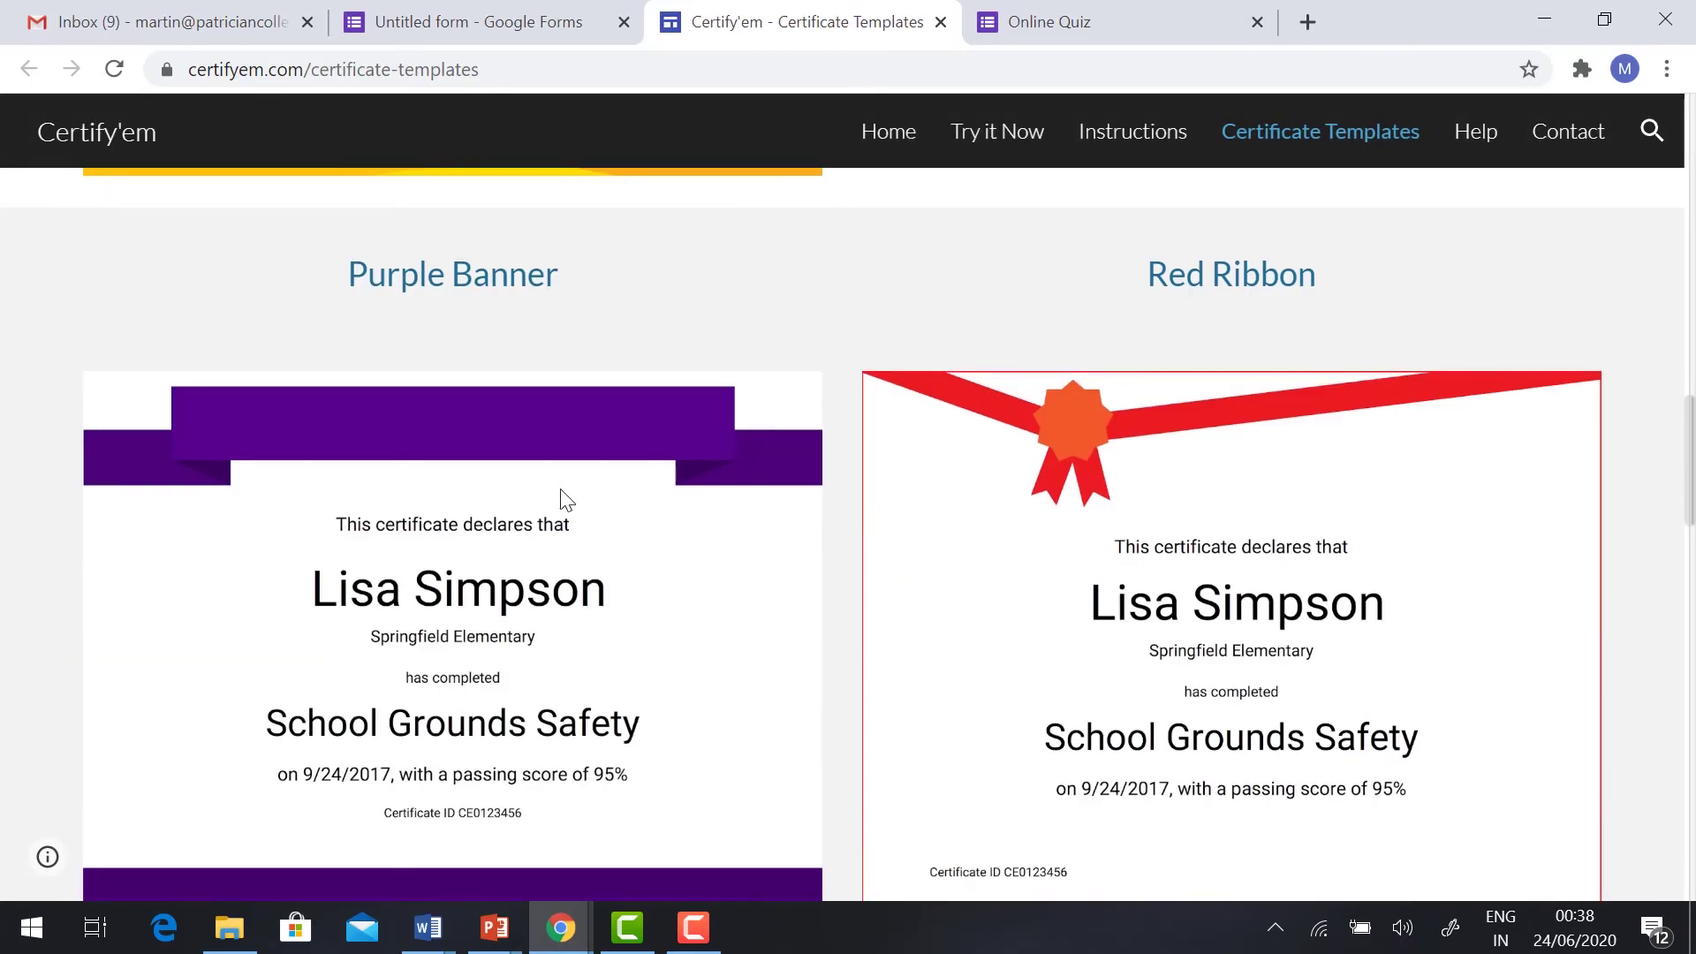
{"action": "scroll", "coordinate": [910, 483], "scroll_direction": "down", "scroll_amount": 15}
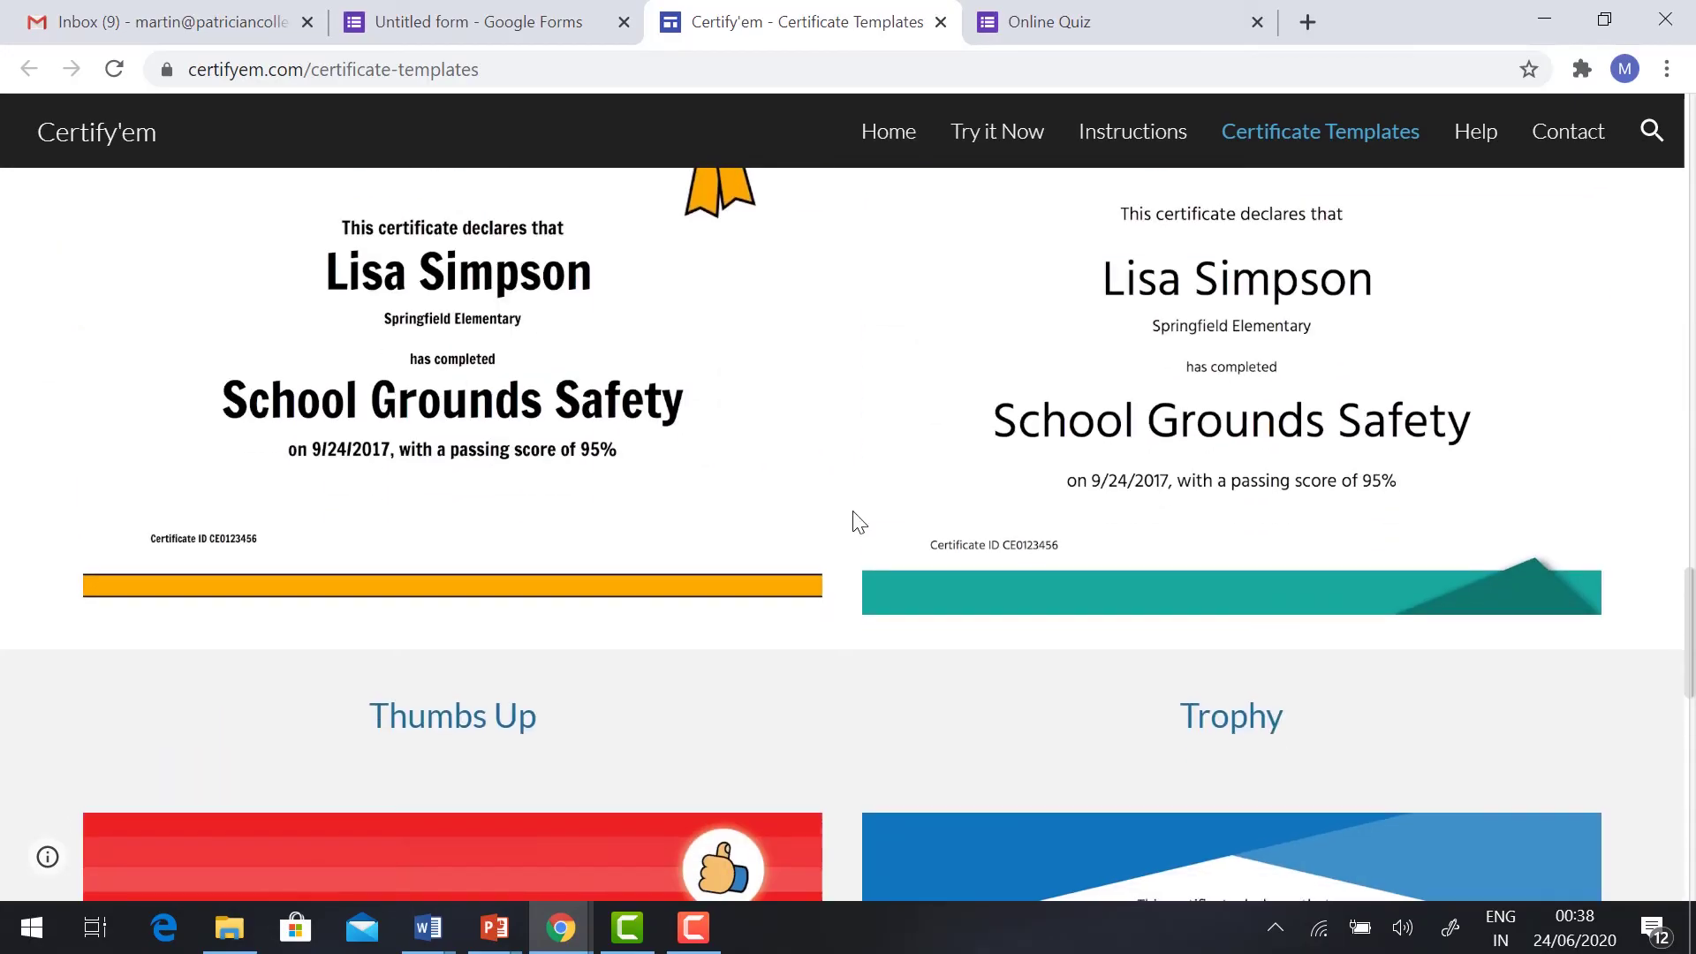
{"action": "key", "text": "ctrl+shift+Tab"}
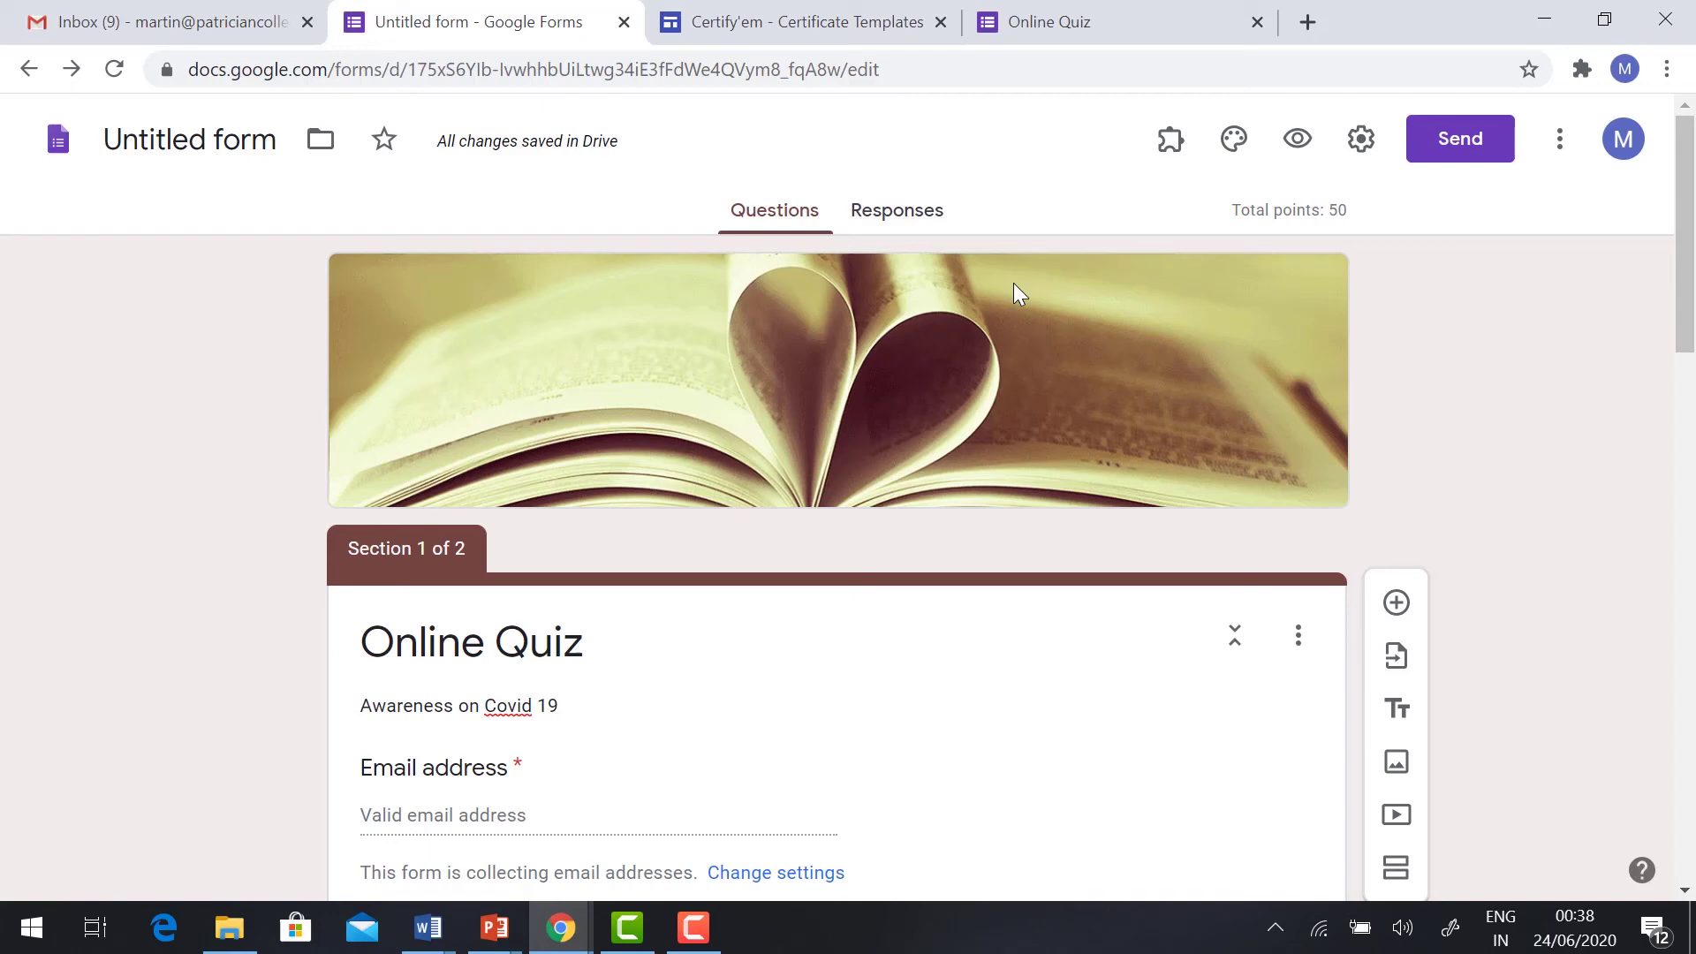
Step: Copy the quiz's shortened forms.gle share link and open a new blank browser tab
{"action": "left_click", "coordinate": [1454, 141]}
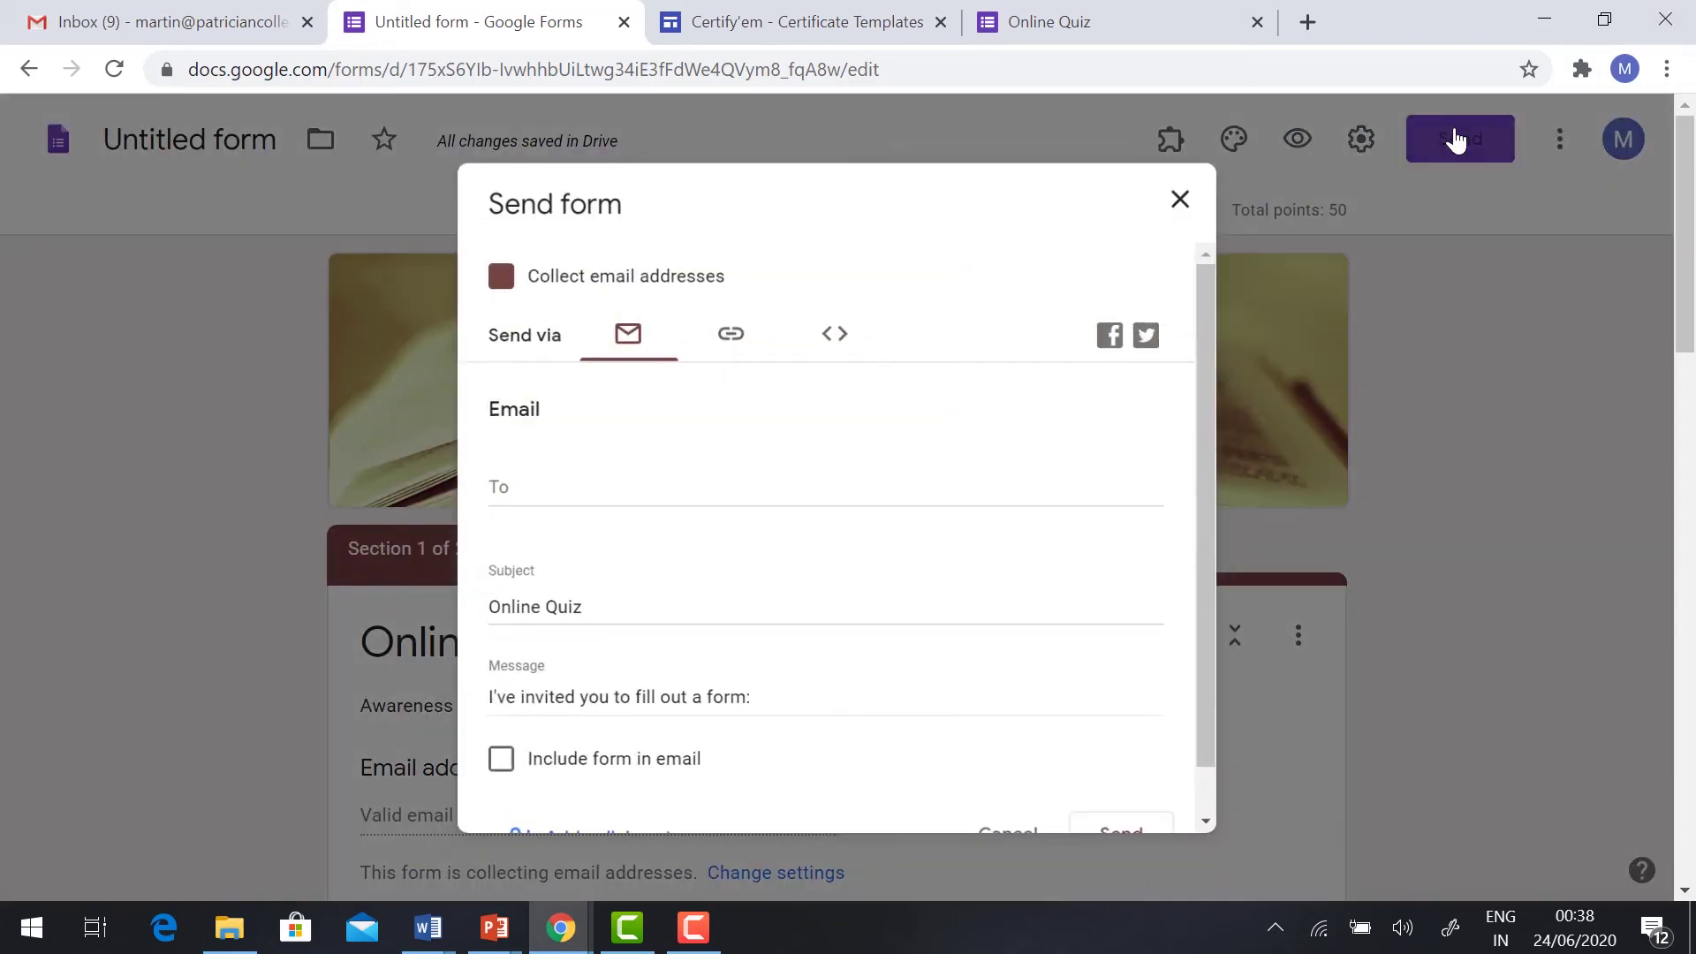
{"action": "left_click", "coordinate": [732, 334]}
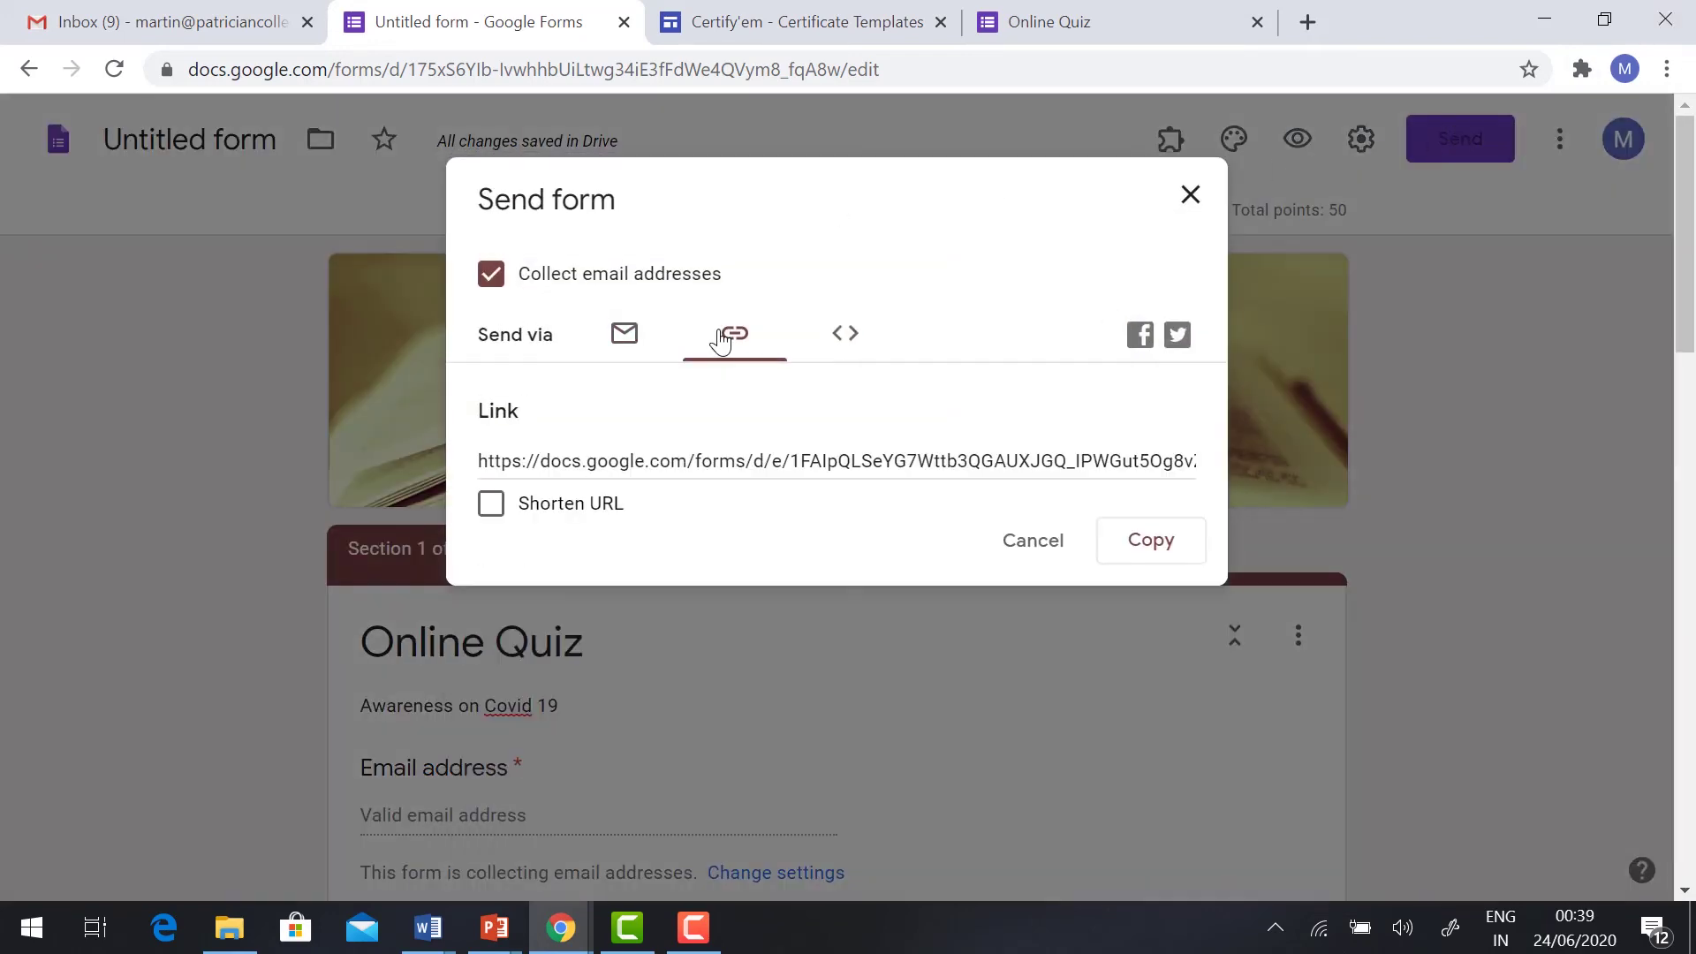
{"action": "left_click", "coordinate": [491, 512]}
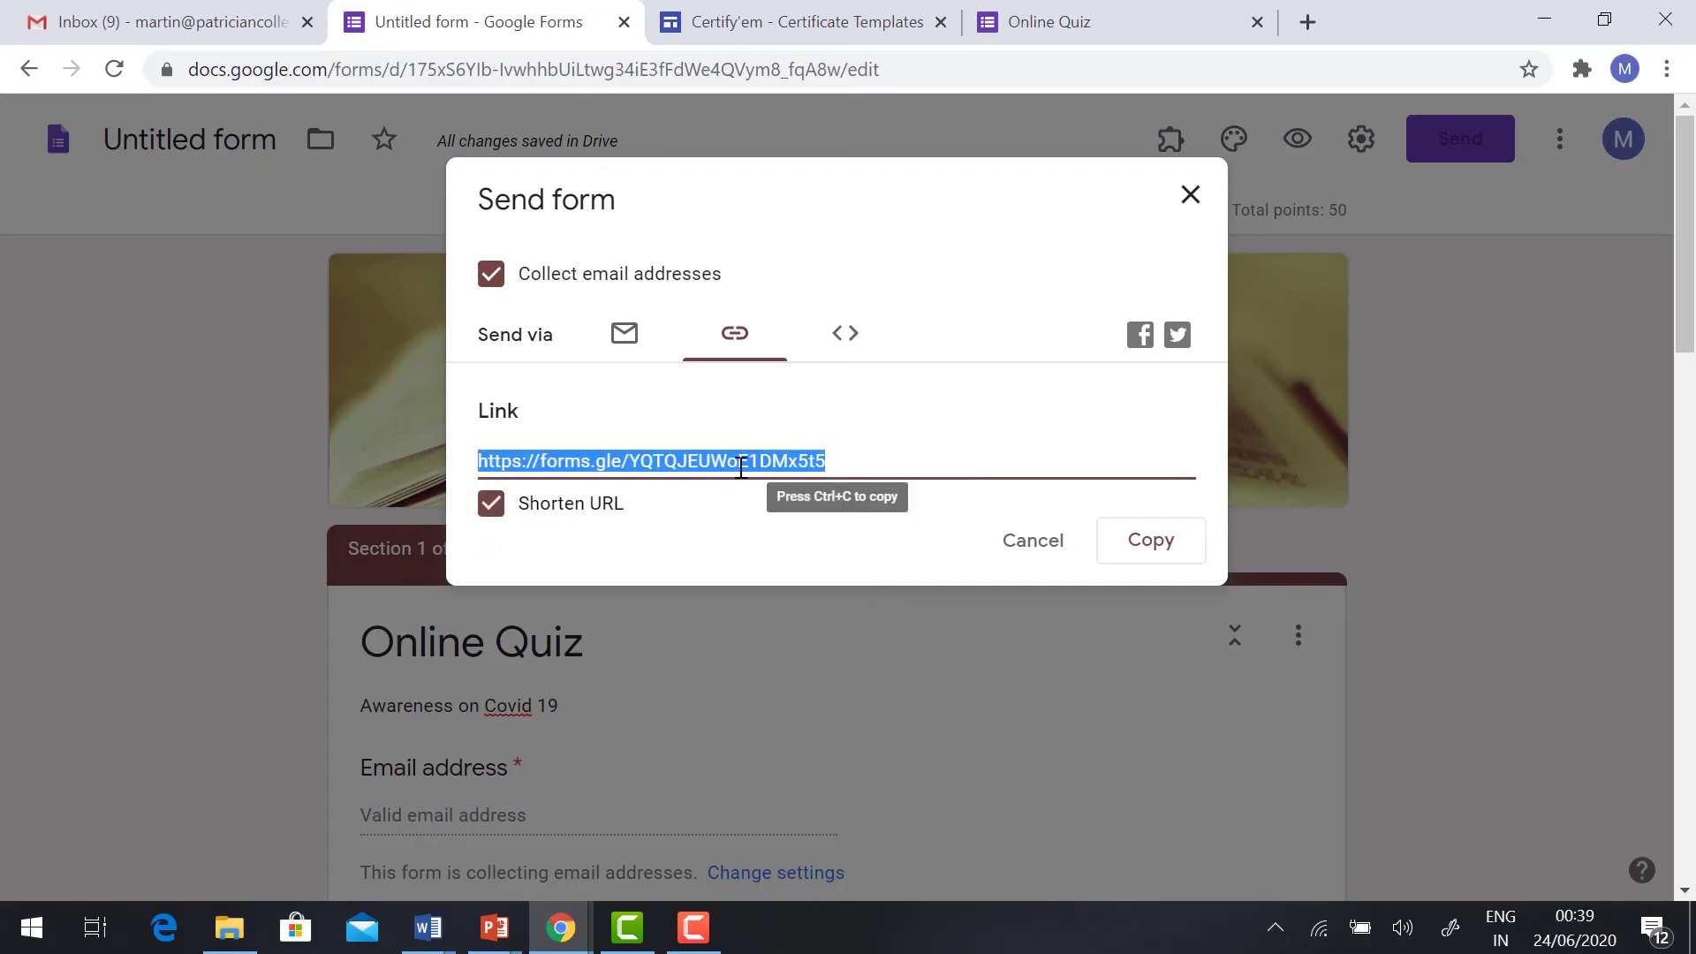
{"action": "left_click", "coordinate": [1171, 546]}
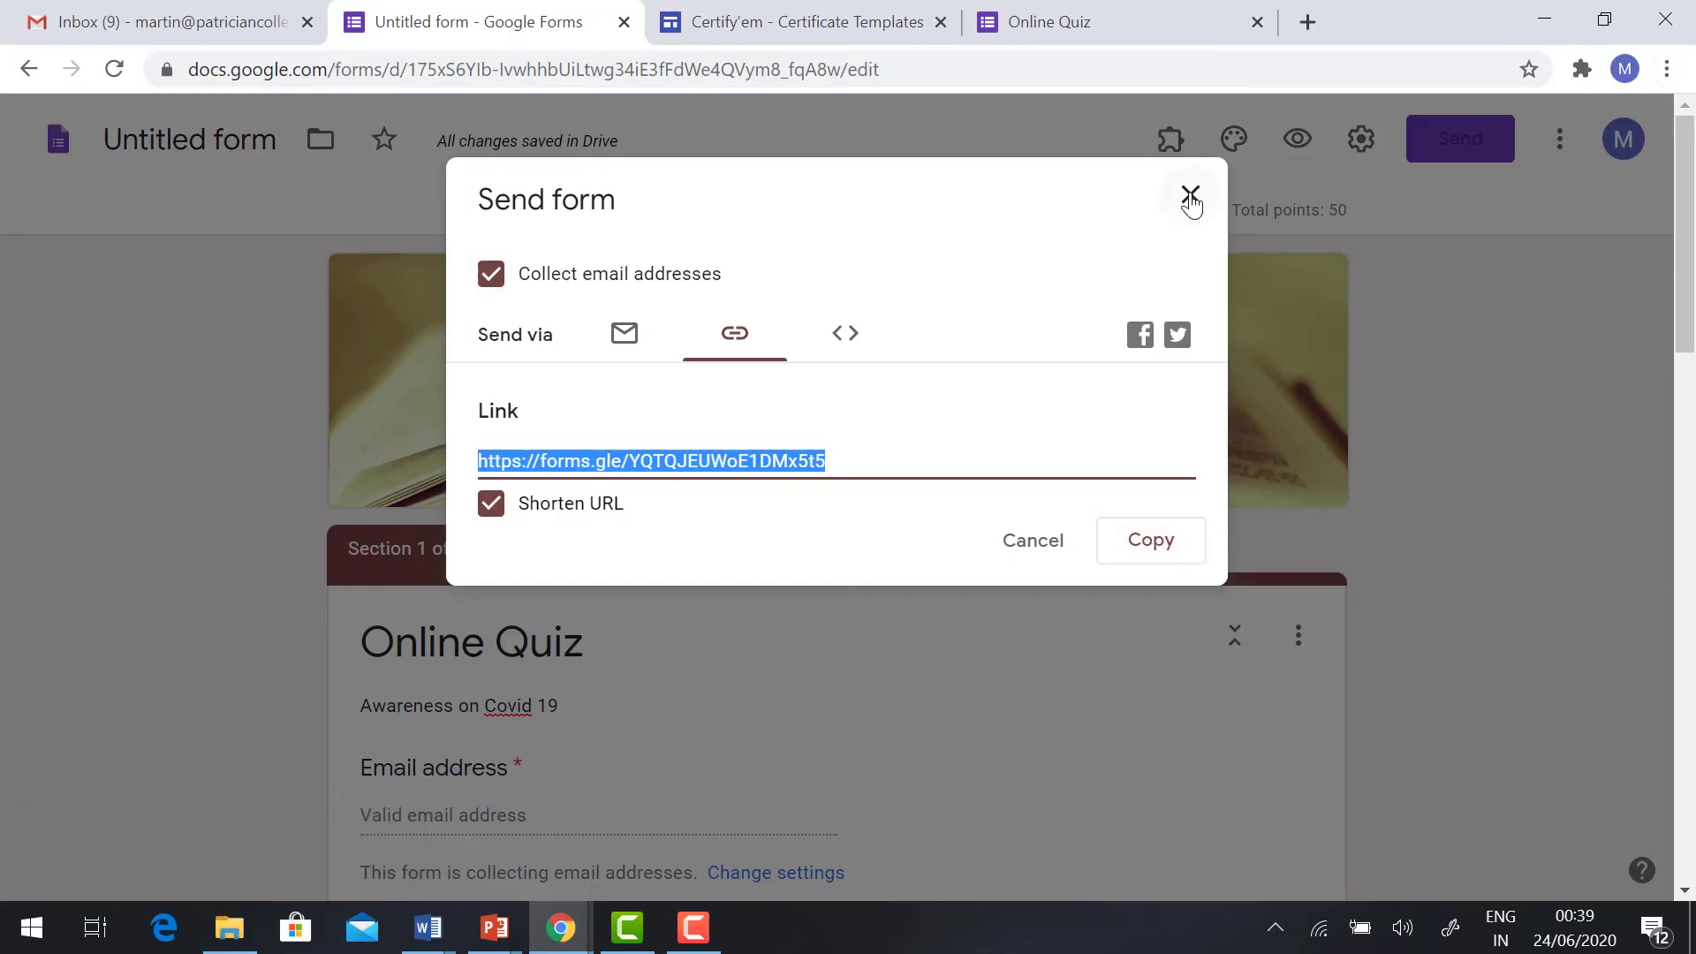
{"action": "left_click", "coordinate": [1308, 22]}
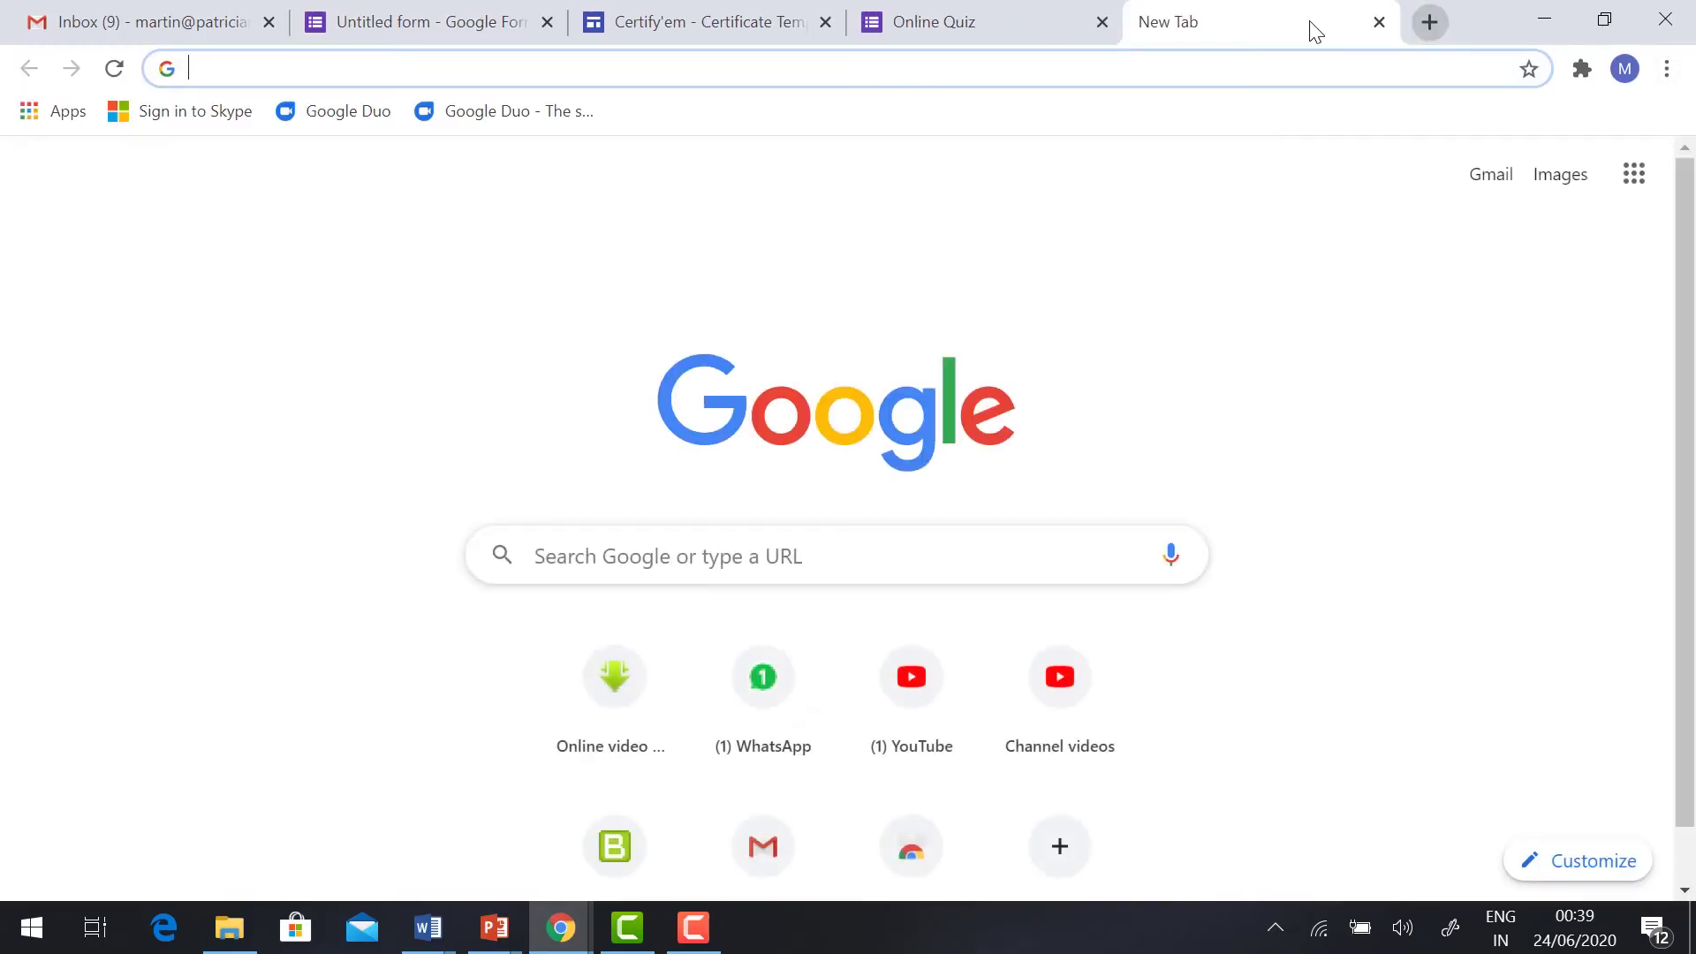
Step: Load the quiz from the pasted link, fill in the respondent's email and name, and continue
{"action": "key", "text": "ctrl+v"}
{"action": "key", "text": "Return"}
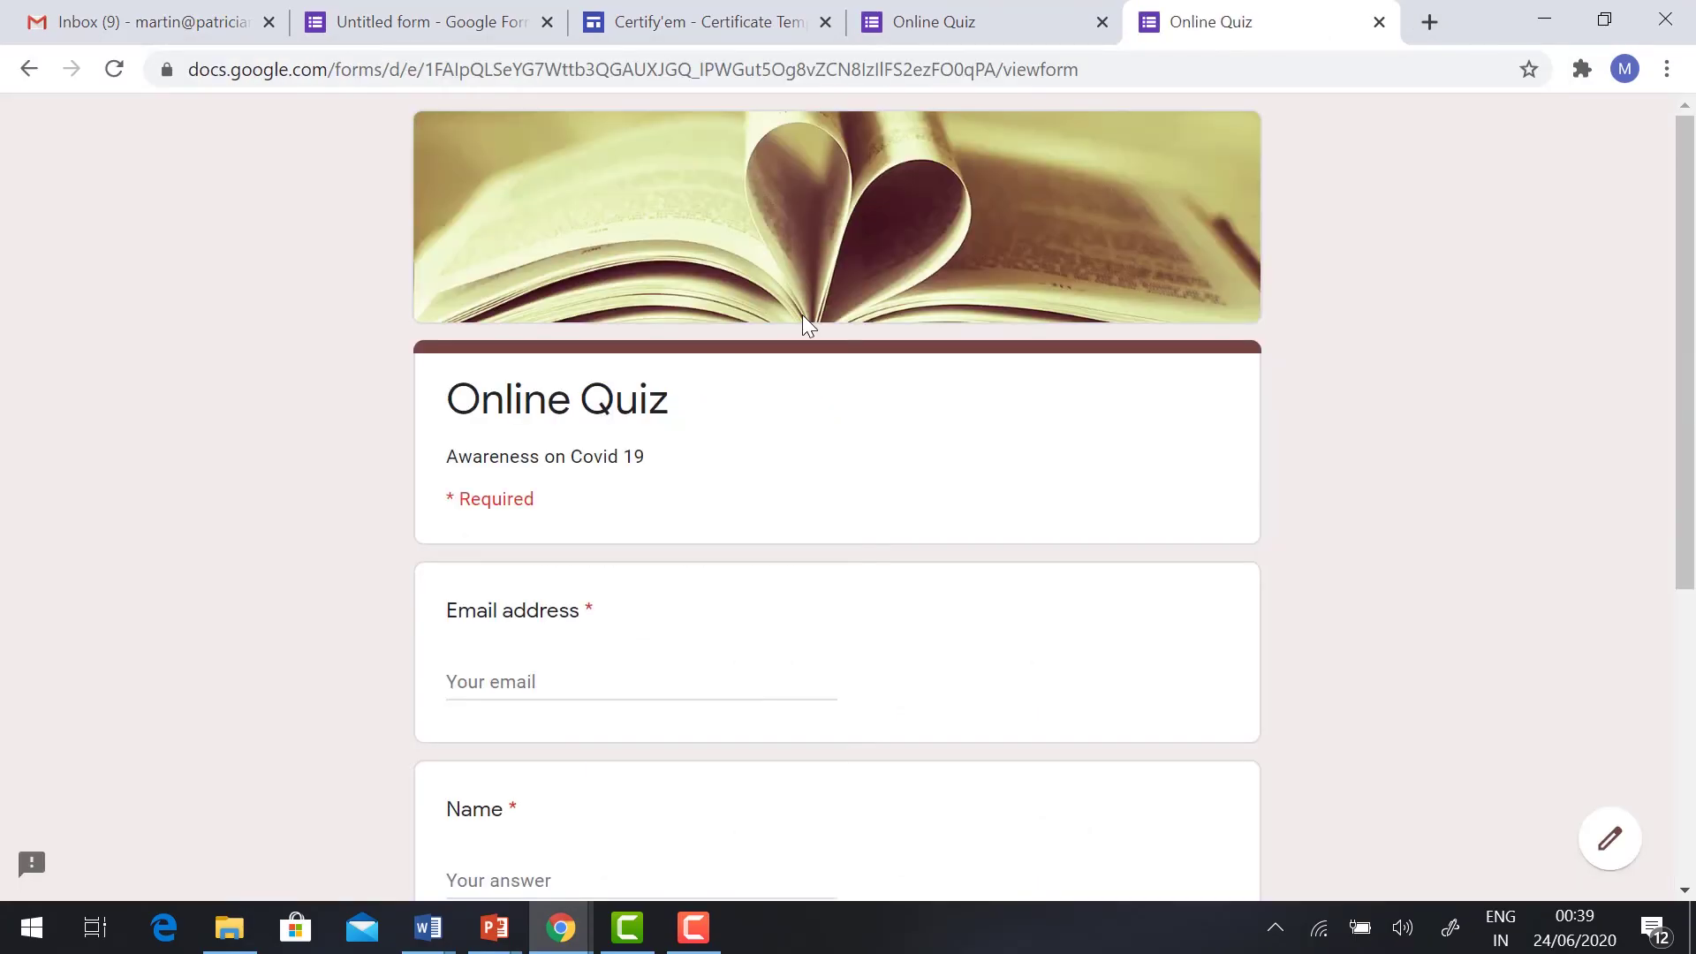
{"action": "scroll", "coordinate": [800, 318], "scroll_direction": "down", "scroll_amount": 3}
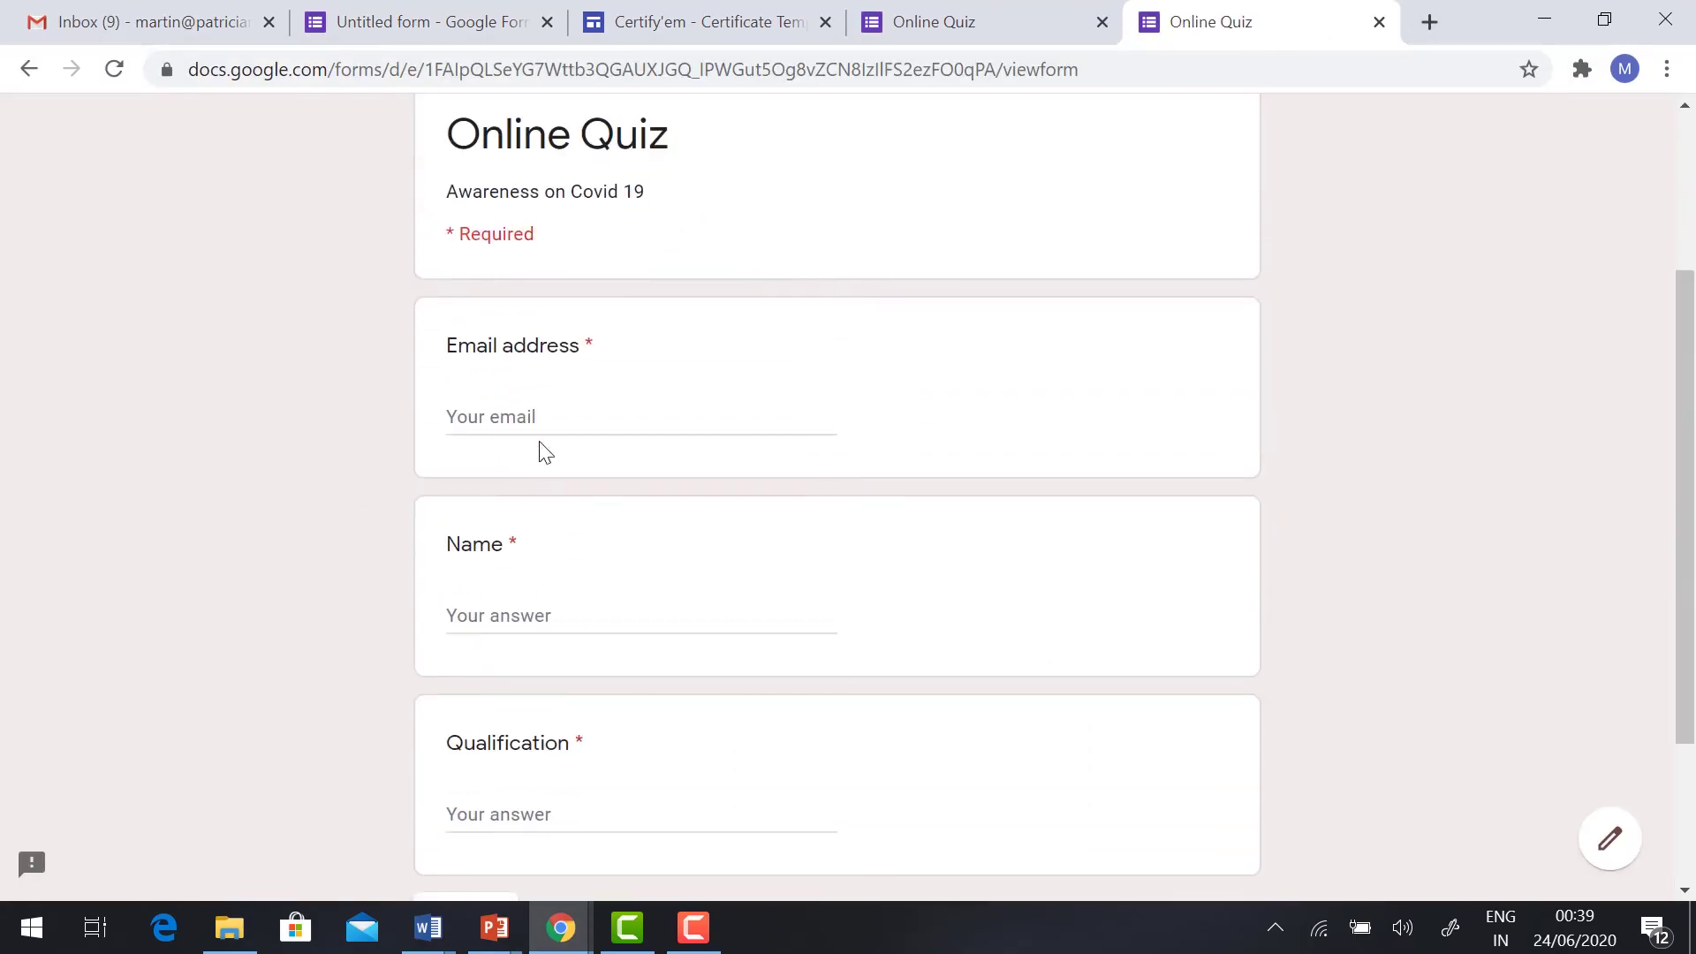
{"action": "left_click", "coordinate": [543, 408]}
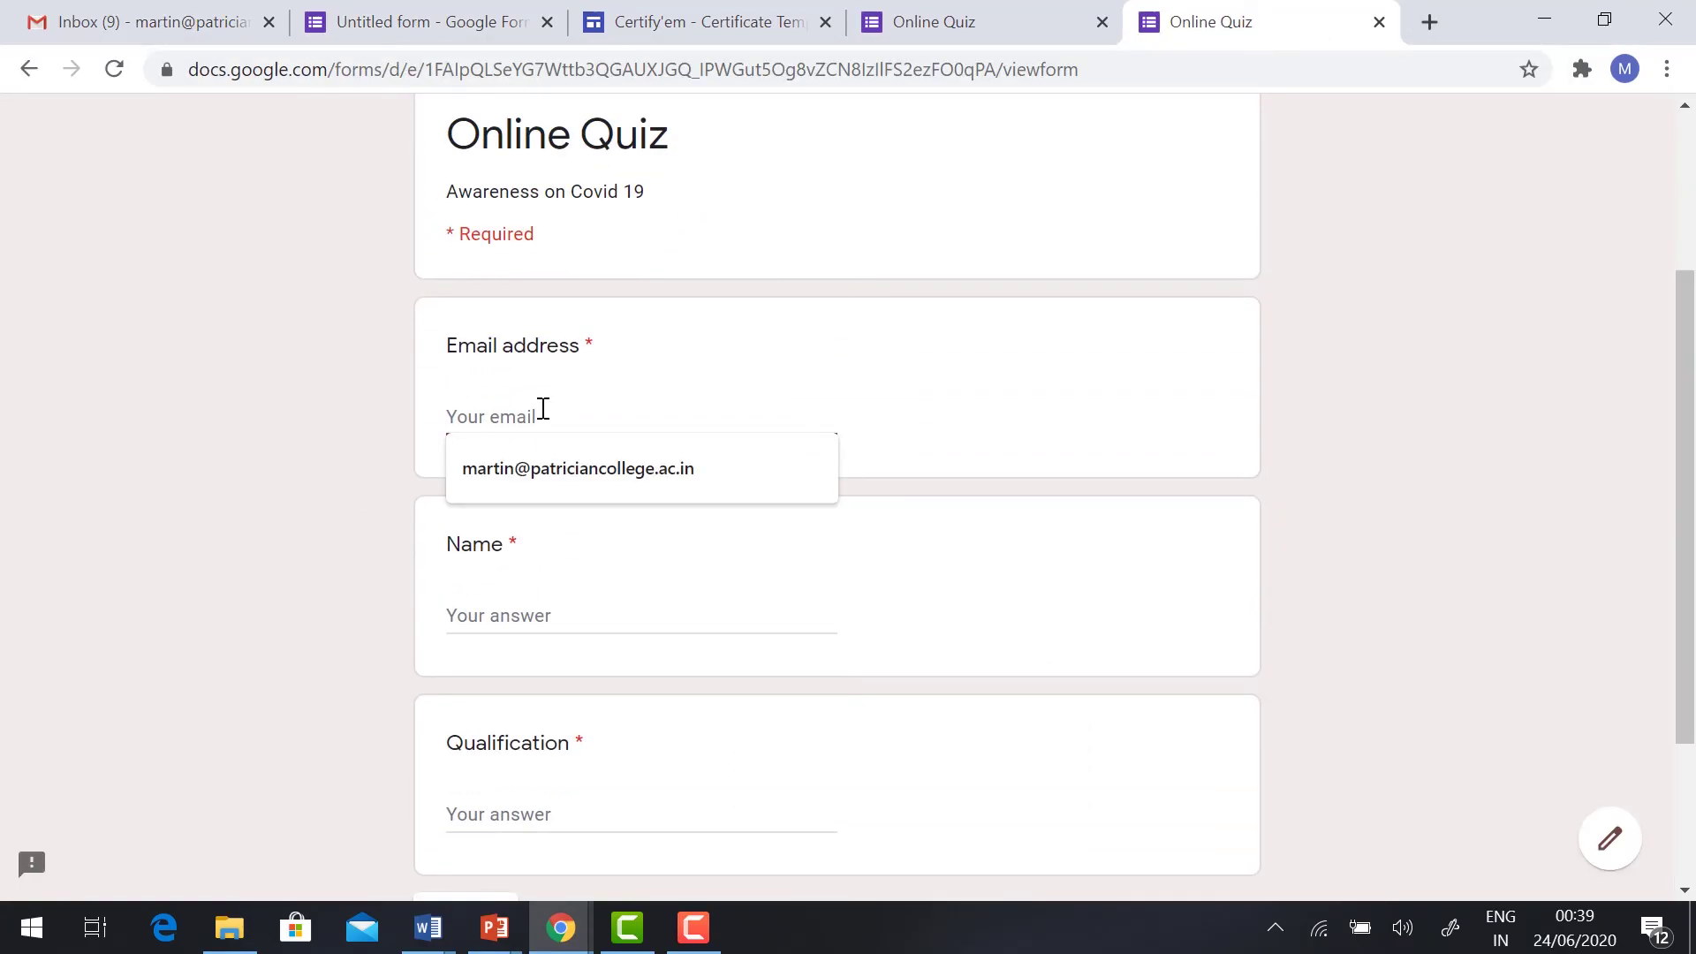
{"action": "left_click", "coordinate": [533, 468]}
{"action": "left_click", "coordinate": [523, 624]}
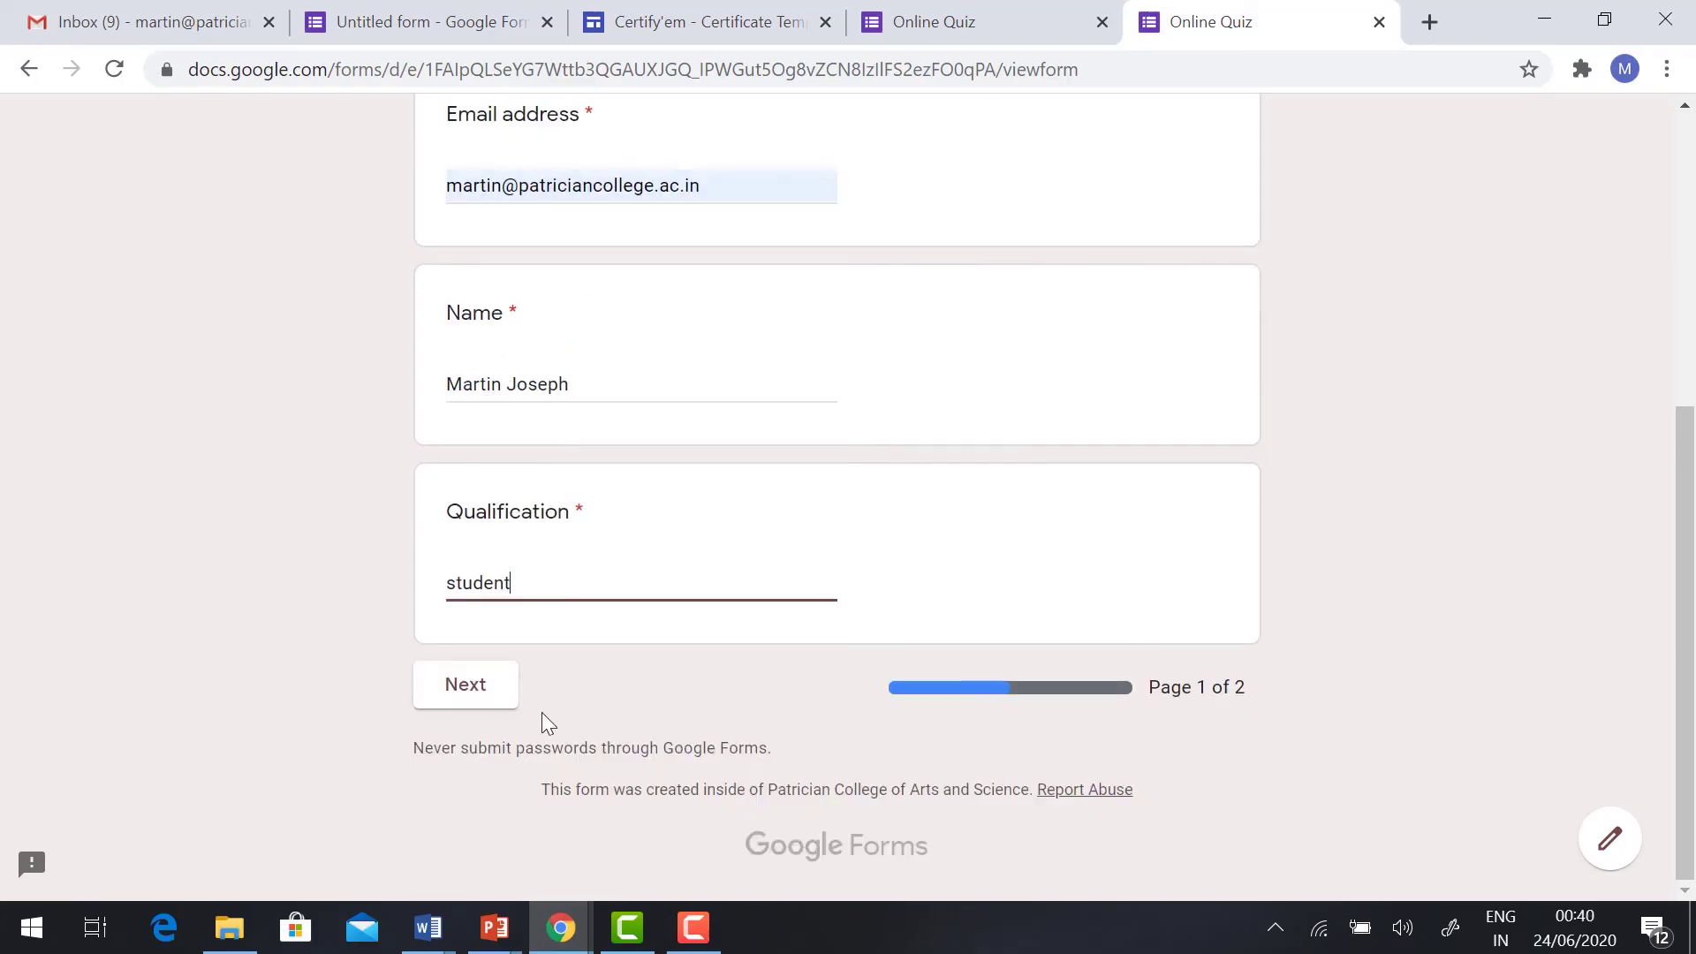
{"action": "left_click", "coordinate": [468, 690]}
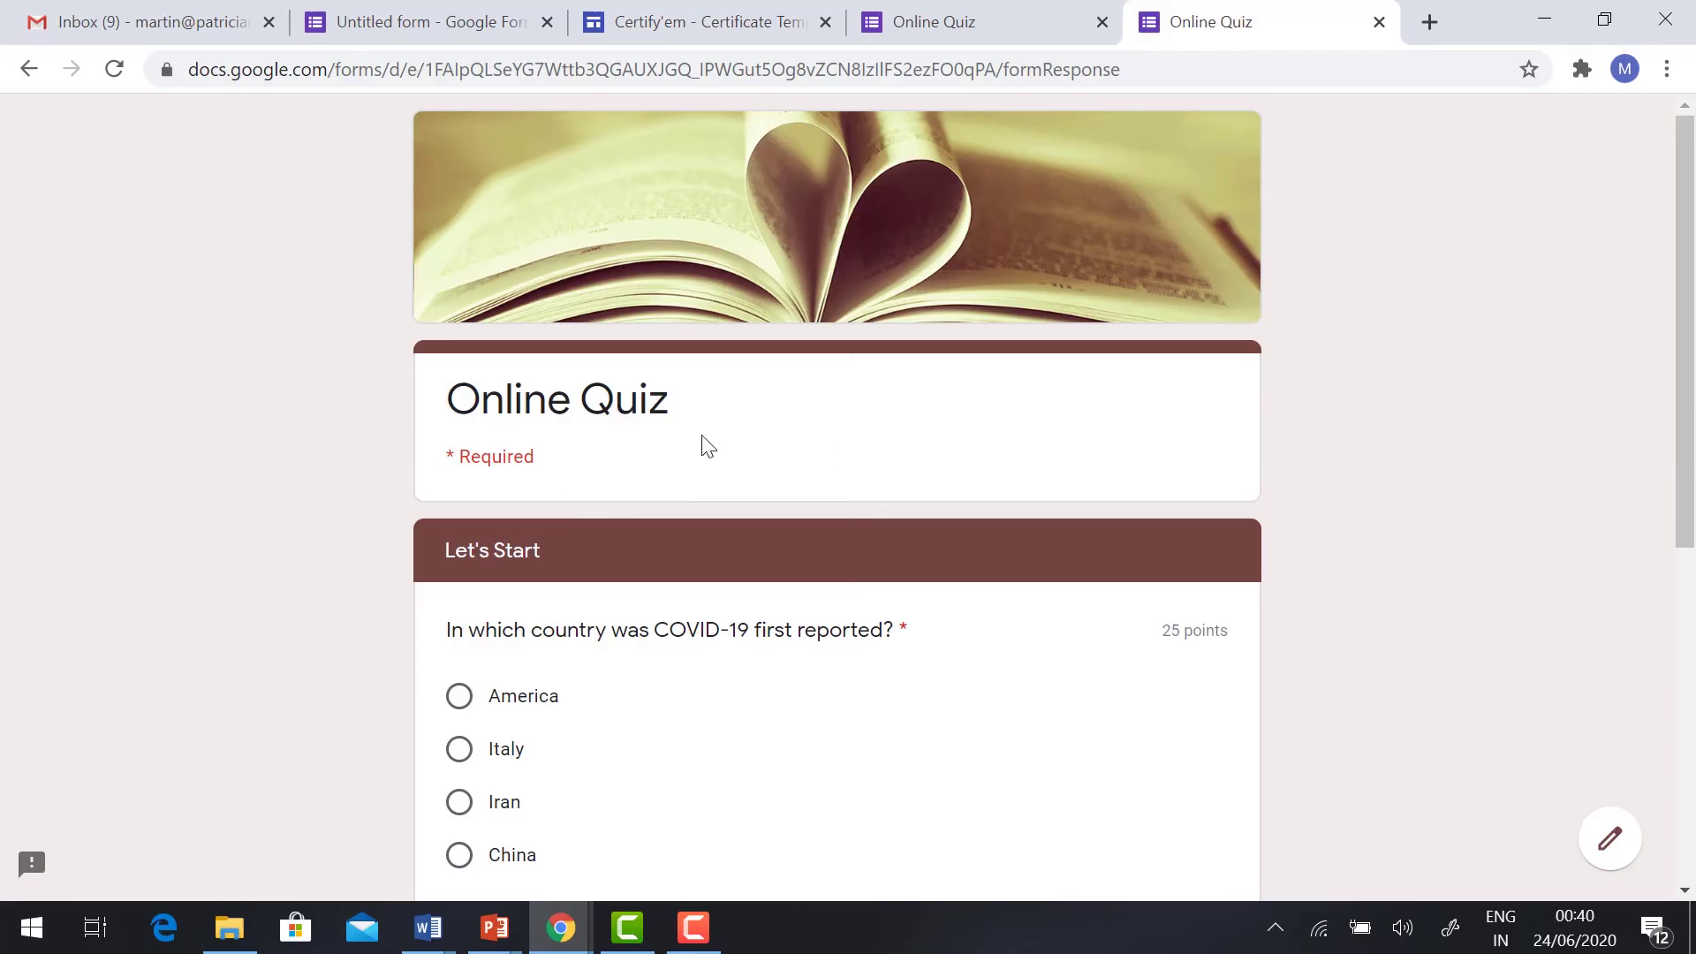
Step: Answer China and Name of the Virus, submit the response, then return to Gmail
{"action": "scroll", "coordinate": [673, 422], "scroll_direction": "down", "scroll_amount": 2}
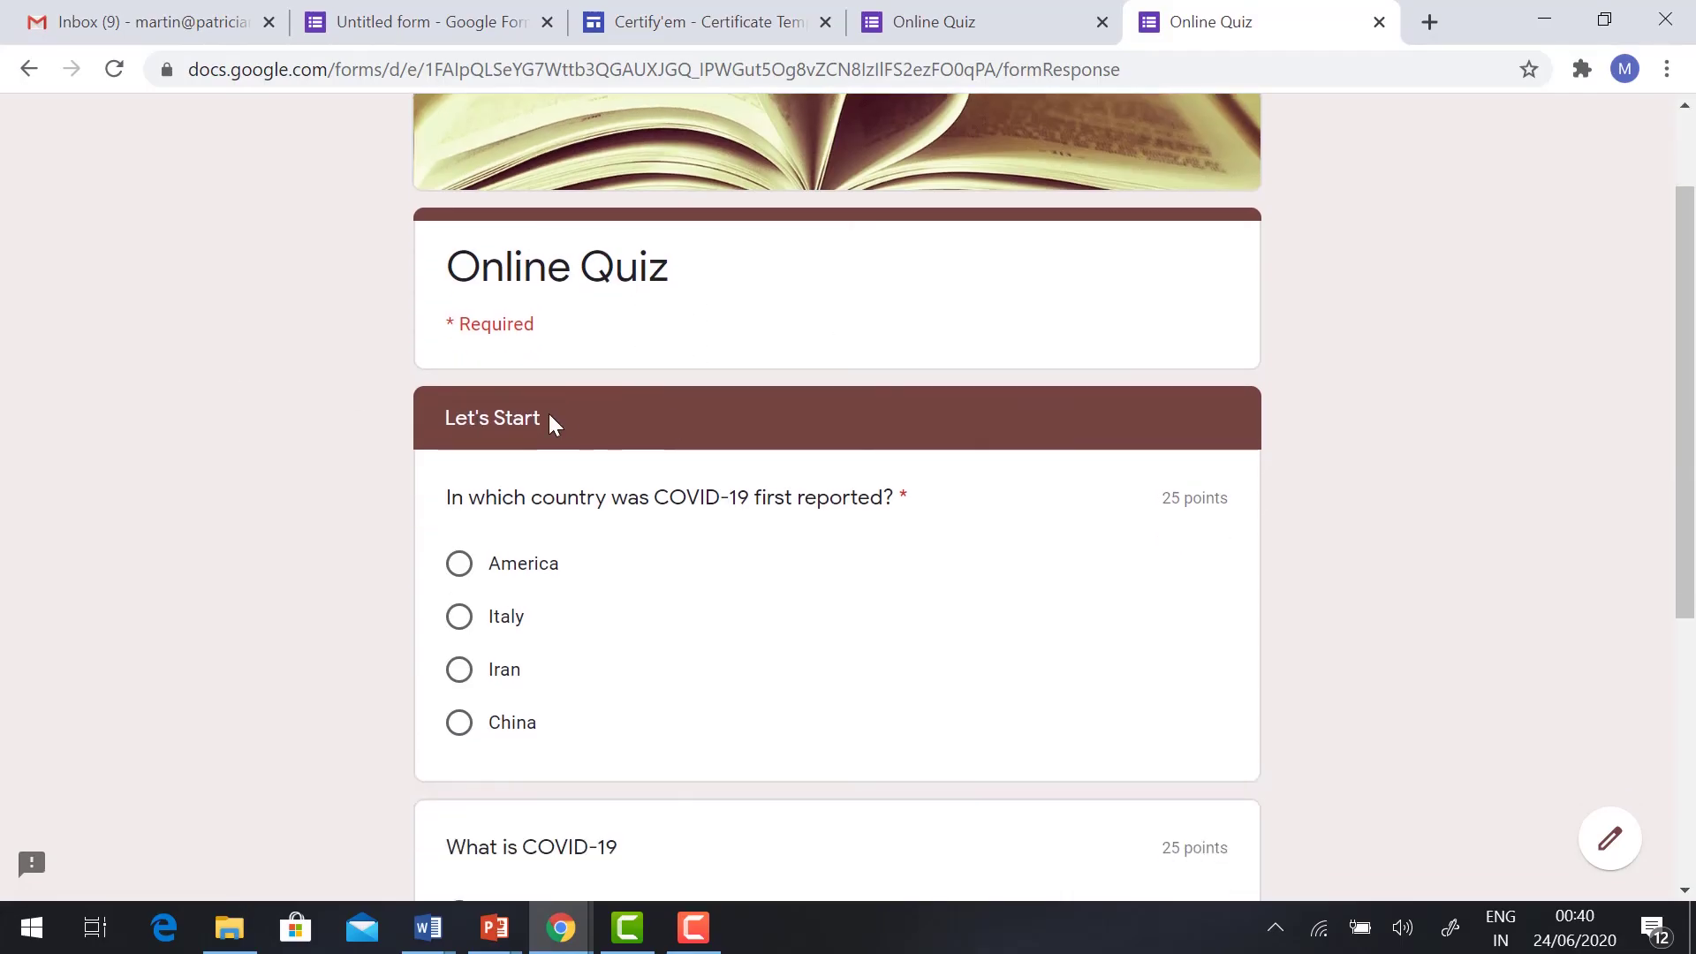
{"action": "scroll", "coordinate": [549, 422], "scroll_direction": "down", "scroll_amount": 2}
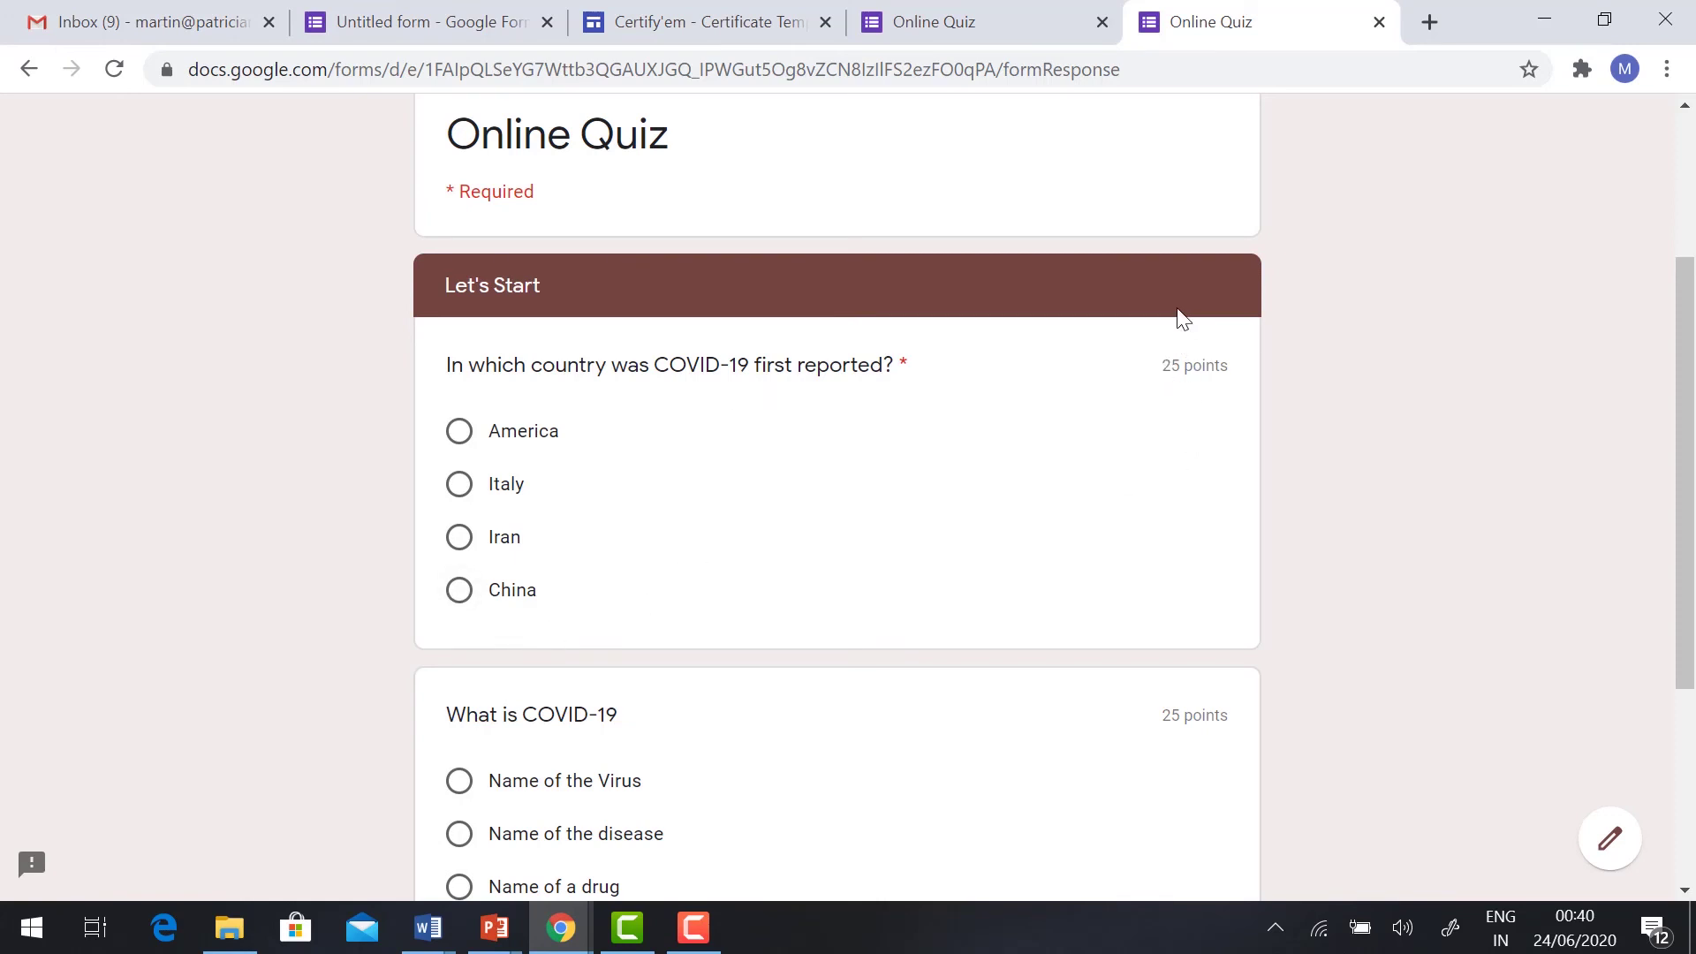
{"action": "left_click", "coordinate": [455, 608]}
{"action": "scroll", "coordinate": [692, 488], "scroll_direction": "down", "scroll_amount": 3}
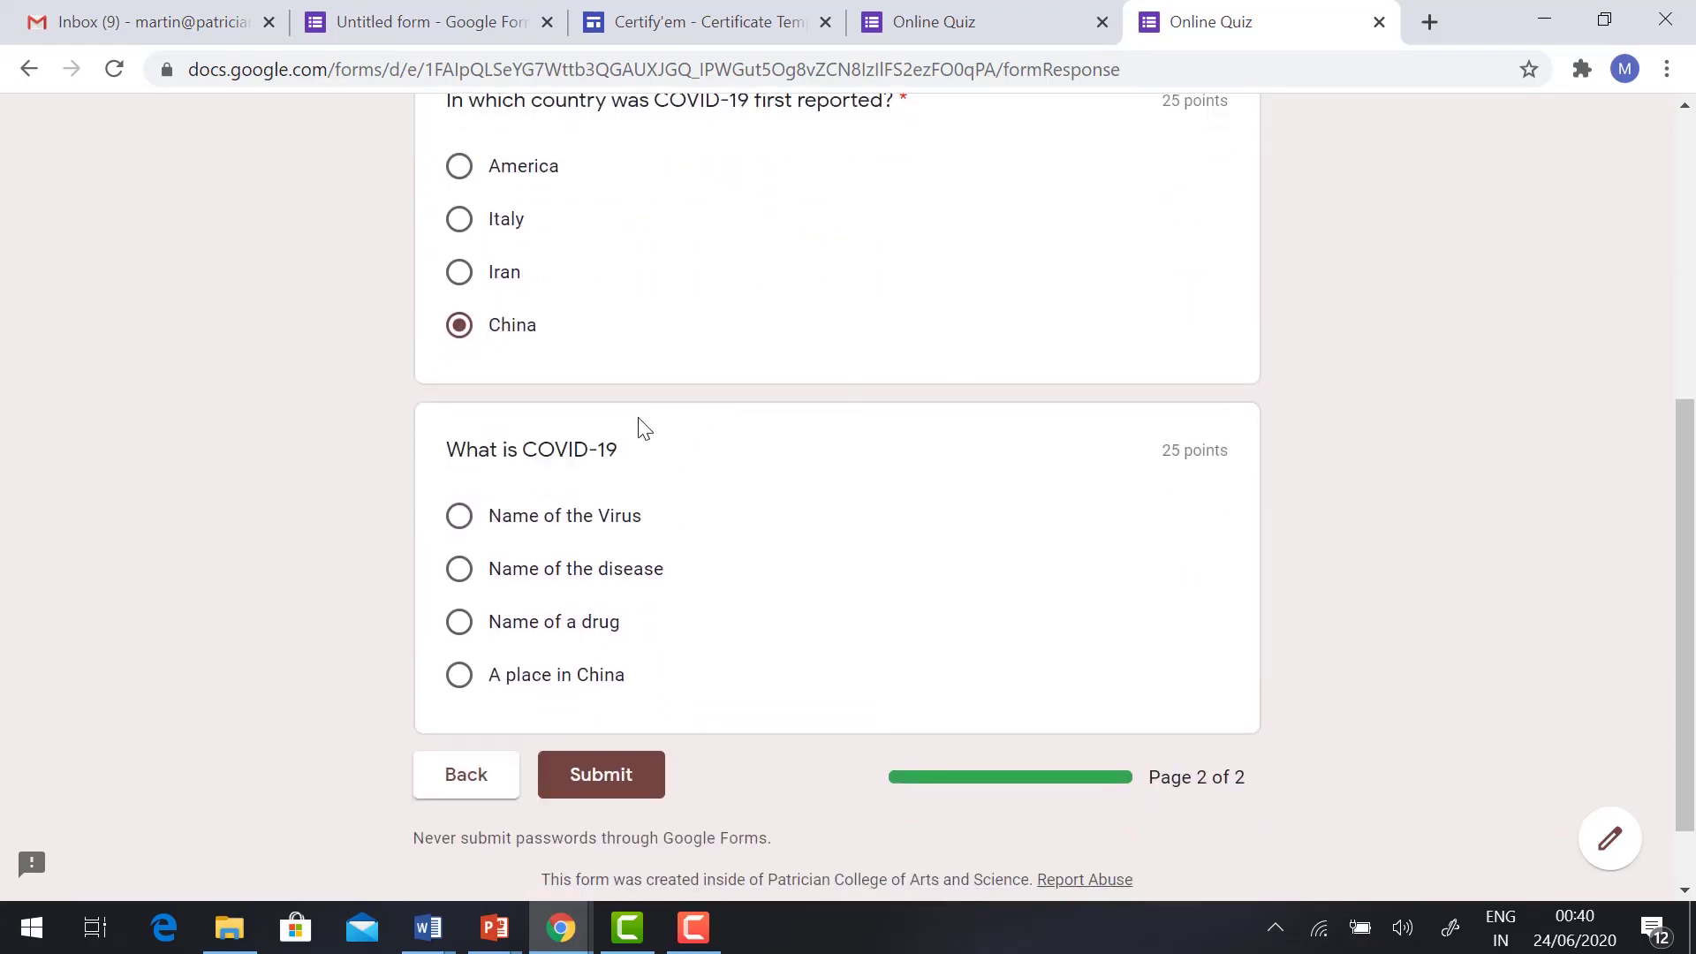
{"action": "left_click", "coordinate": [460, 521]}
{"action": "scroll", "coordinate": [464, 530], "scroll_direction": "down", "scroll_amount": 1}
{"action": "left_click", "coordinate": [616, 684]}
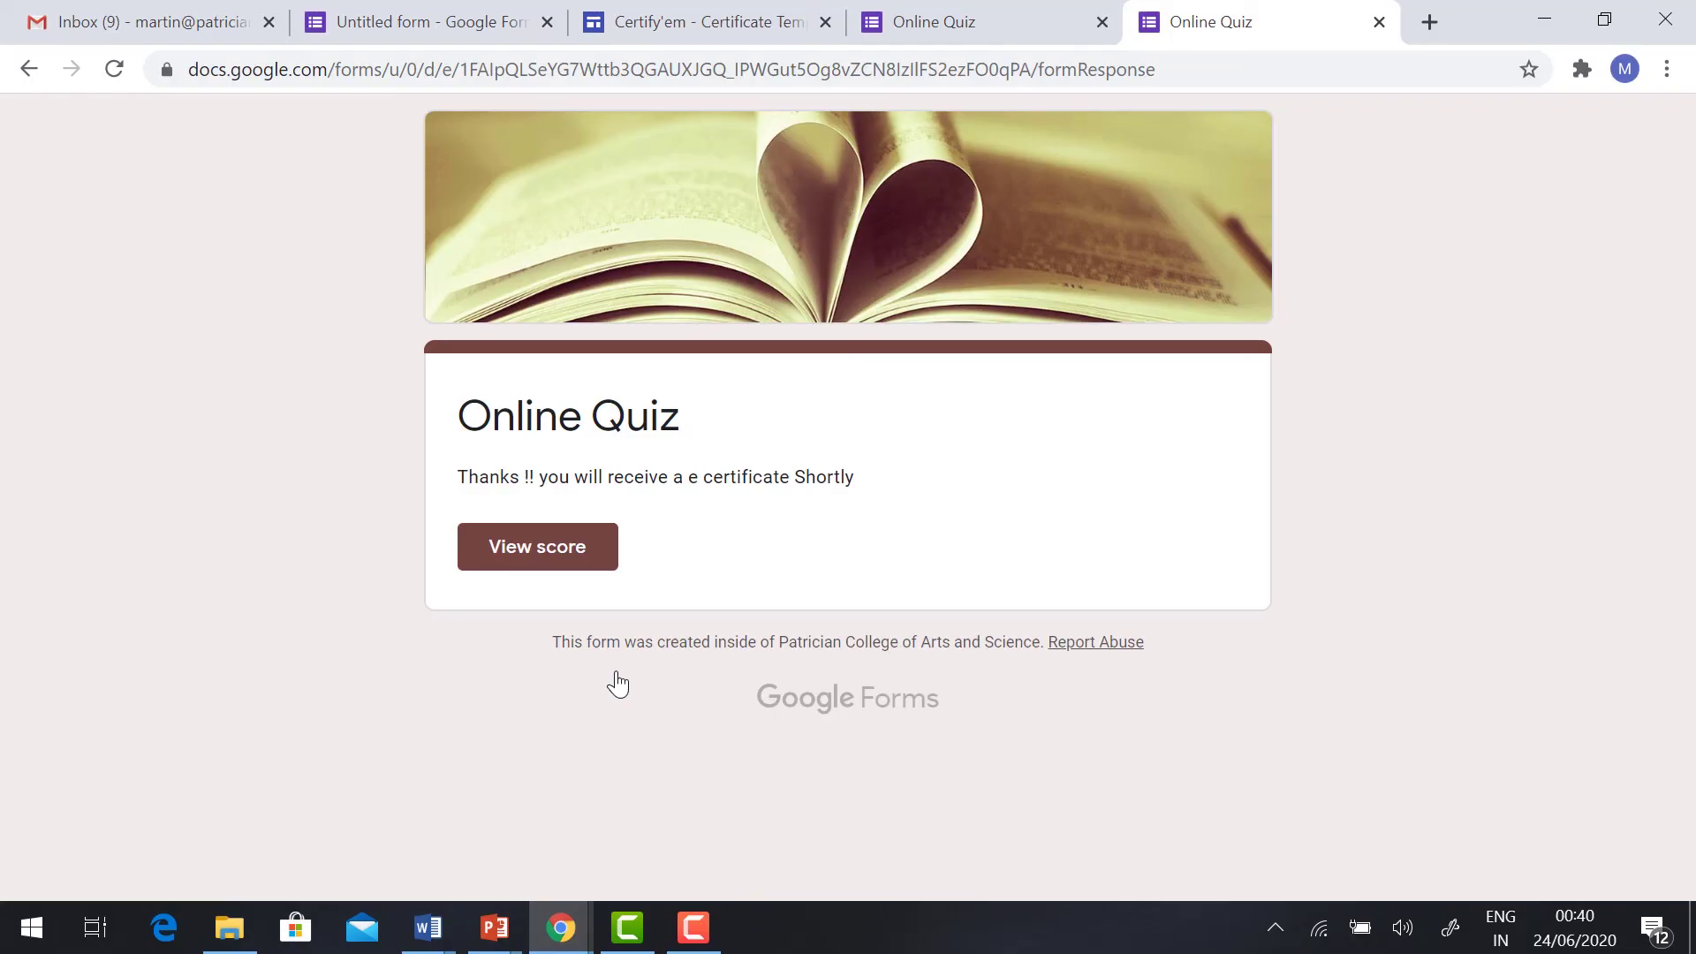
{"action": "left_click_drag", "start_coordinate": [458, 477], "coordinate": [901, 505]}
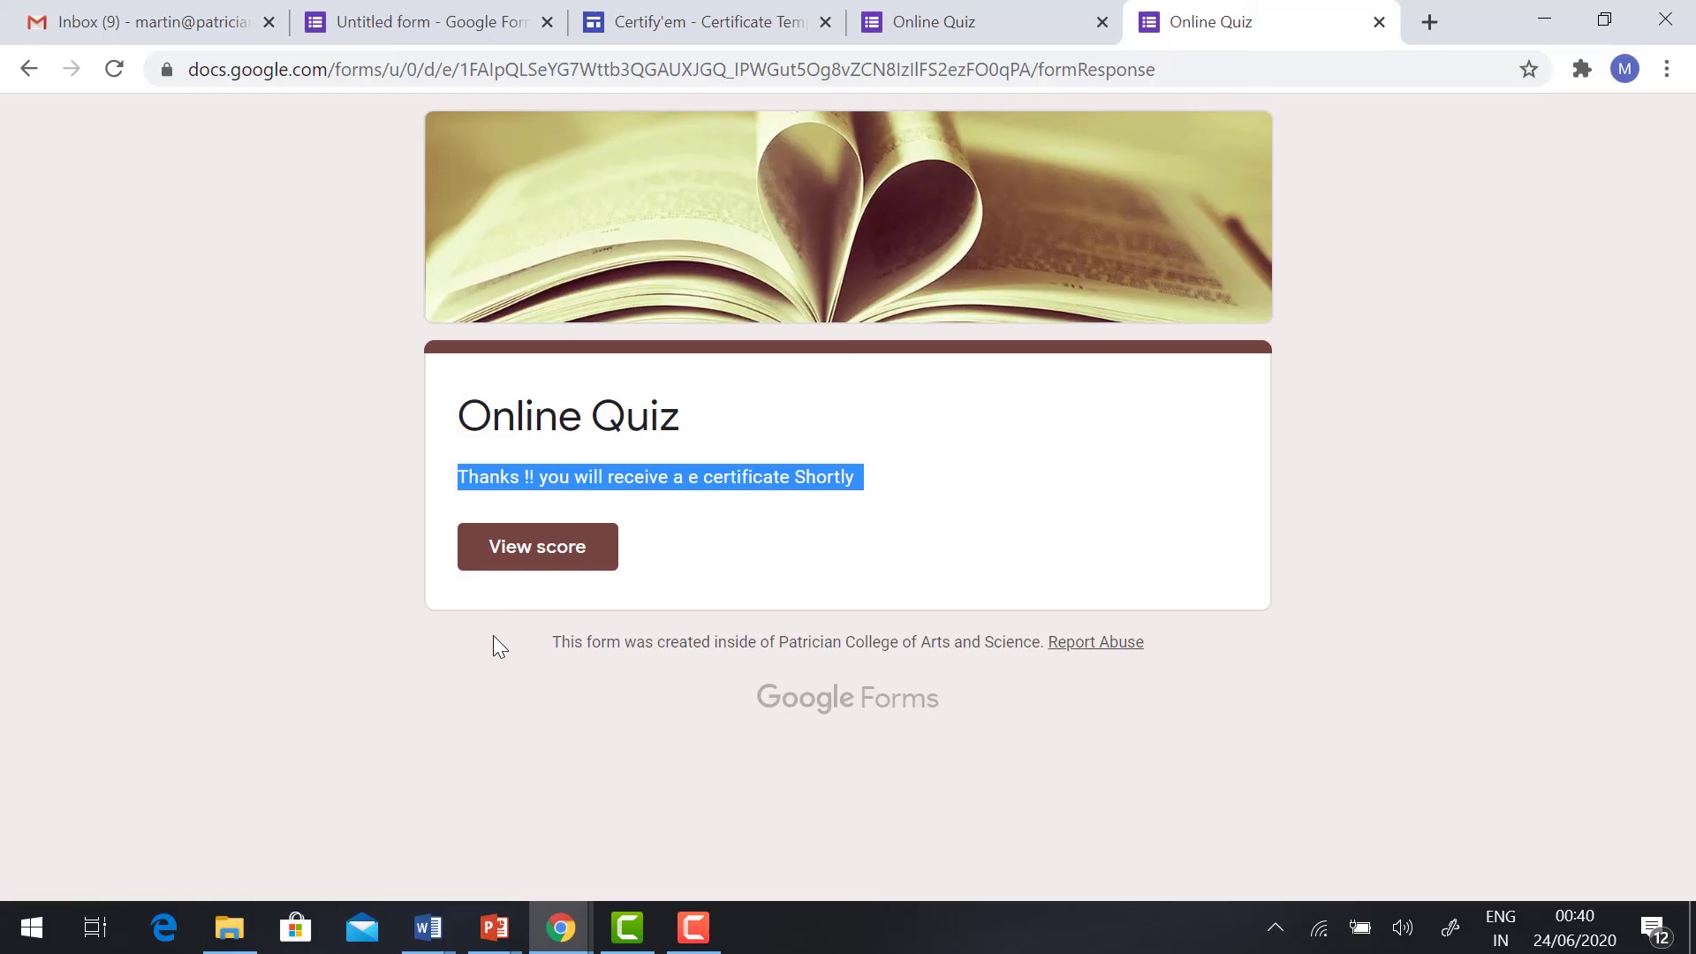
{"action": "left_click", "coordinate": [70, 4]}
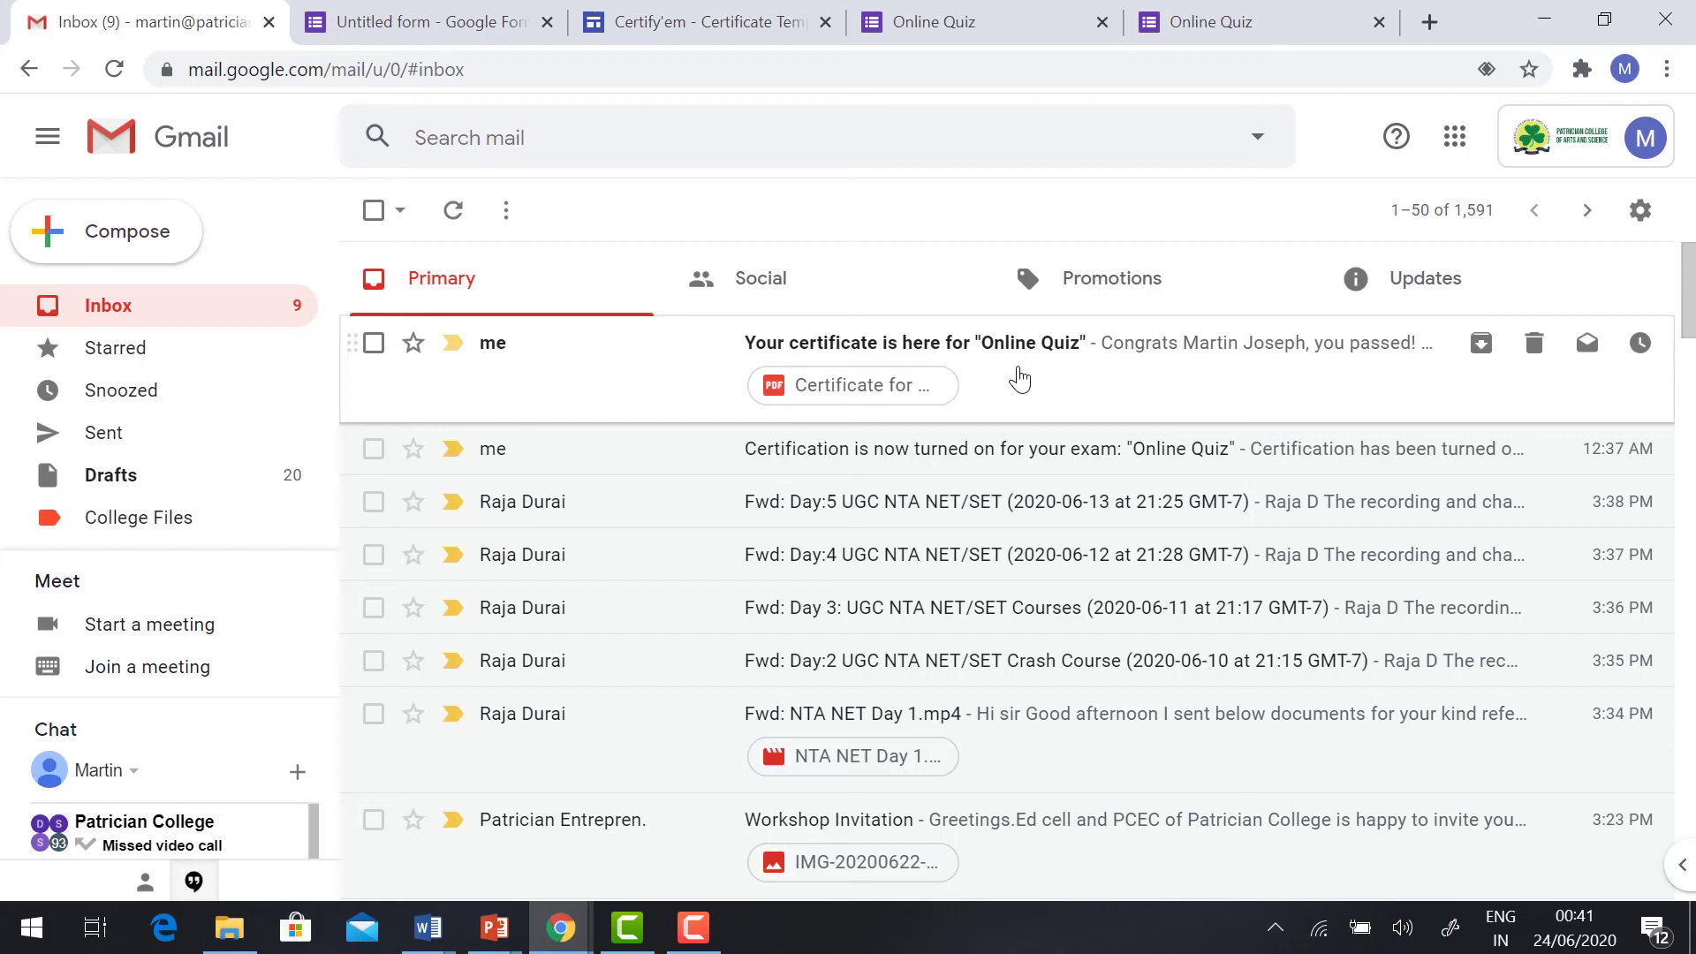
Step: Open the 'Your certificate is here for "Online Quiz"' email and preview its PDF certificate
{"action": "left_click", "coordinate": [1019, 380]}
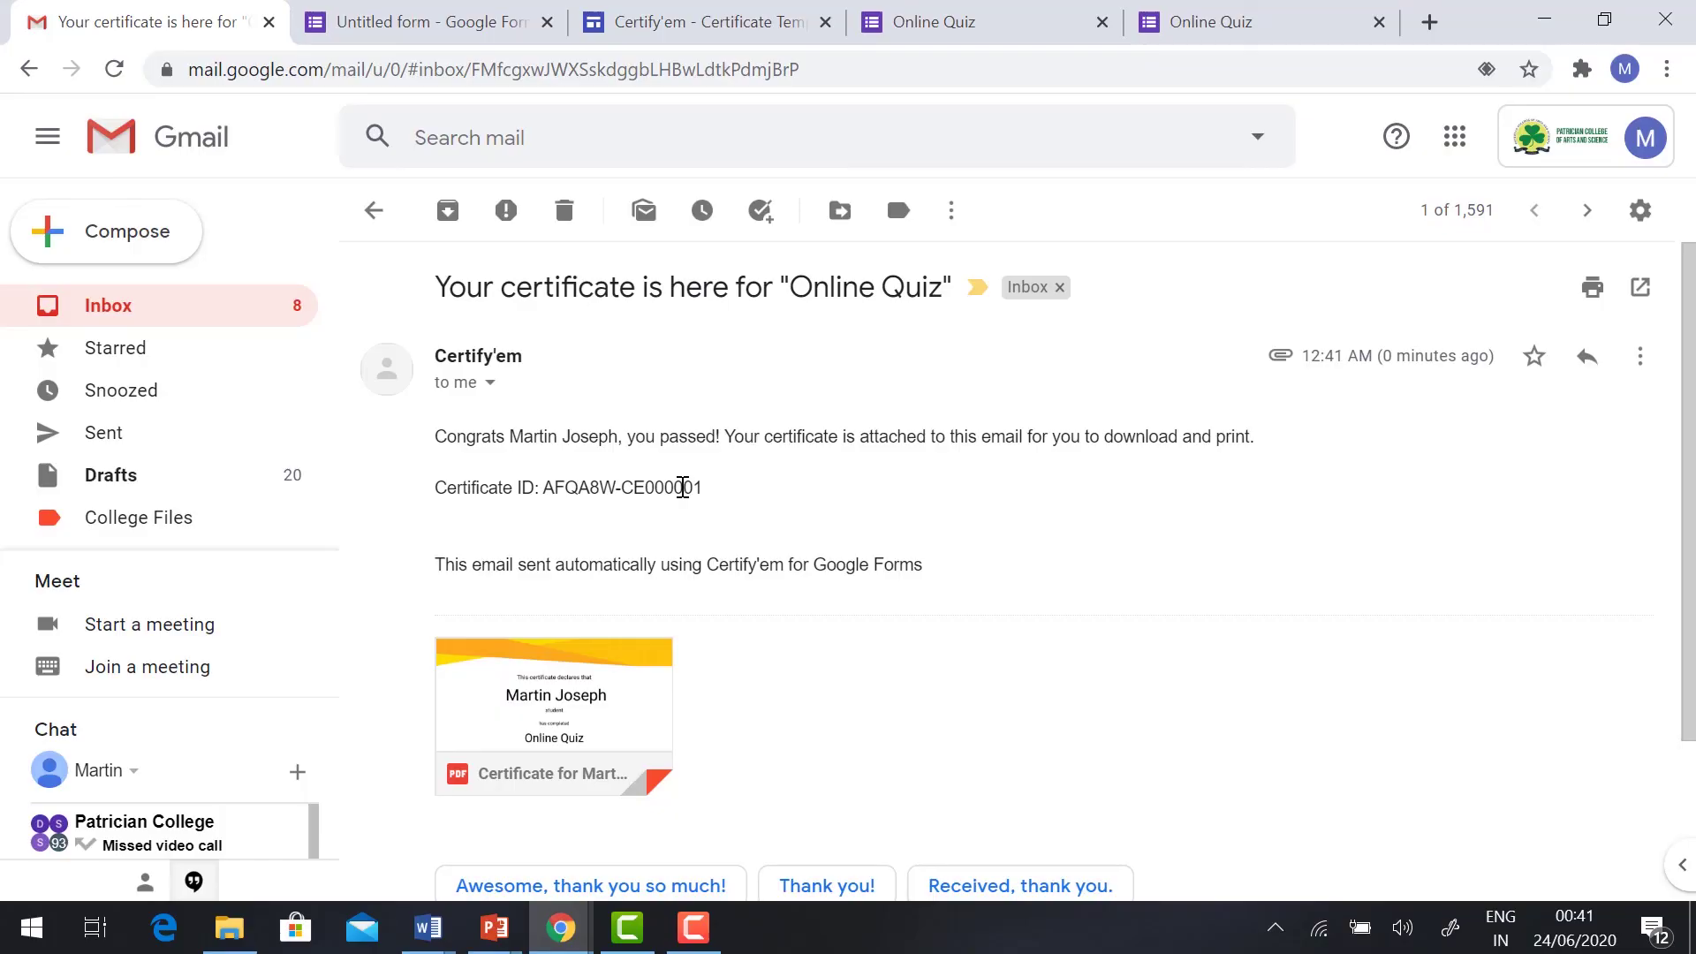
{"action": "left_click", "coordinate": [598, 692]}
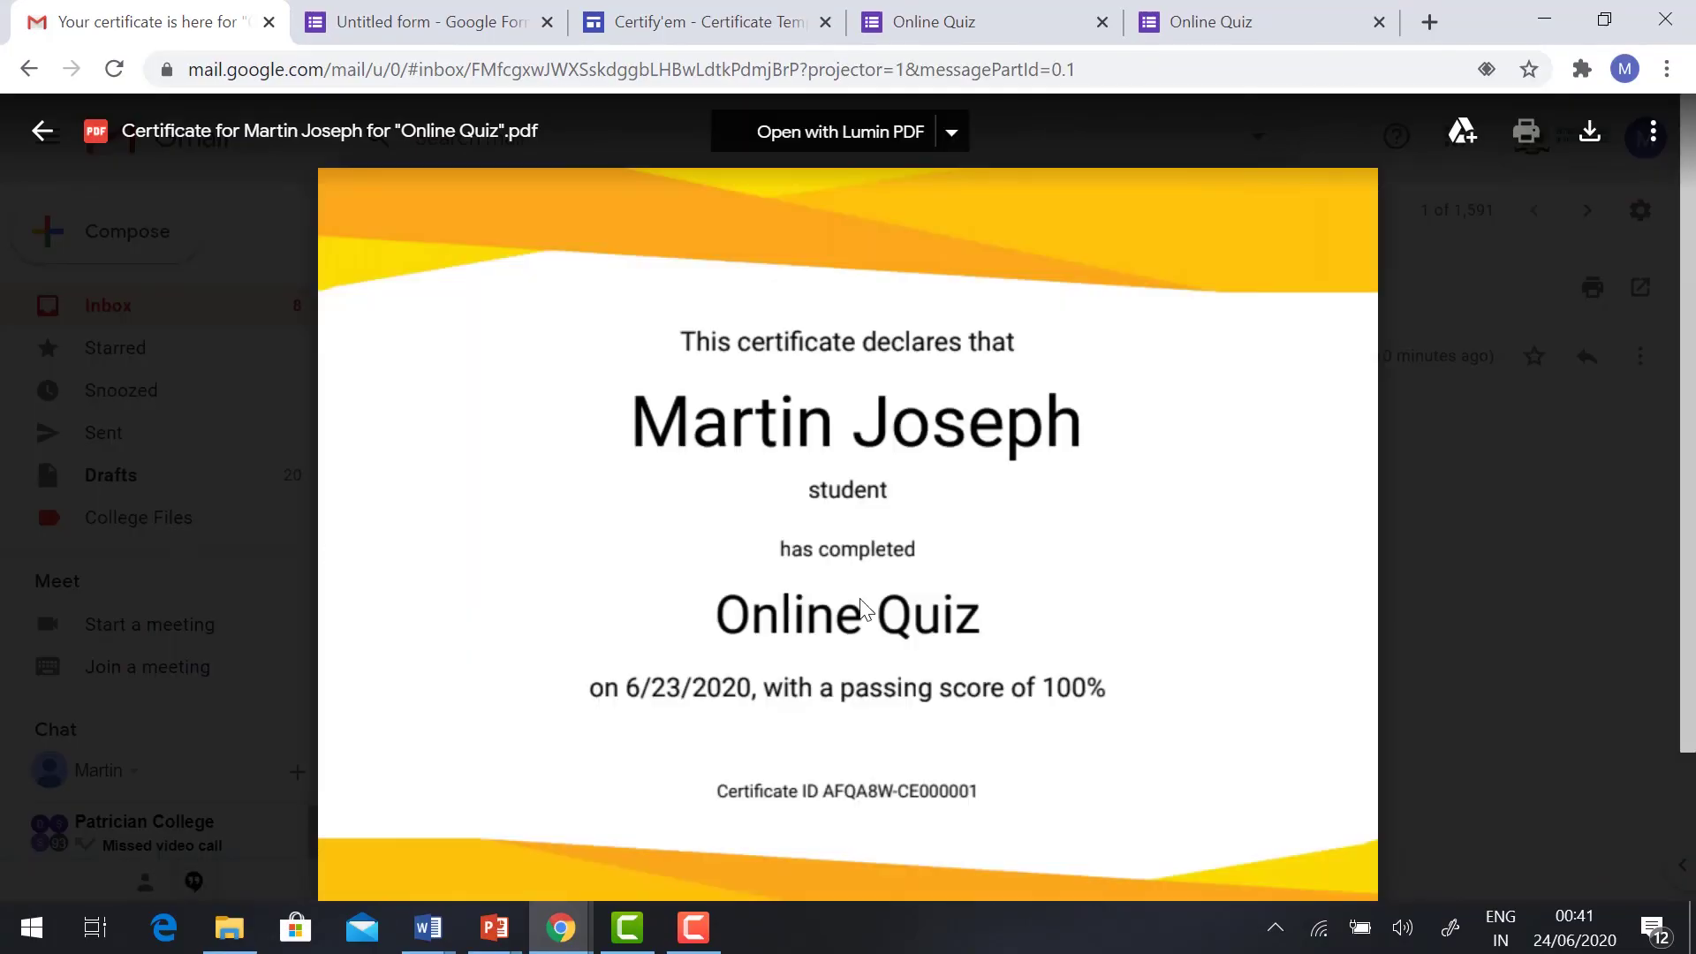